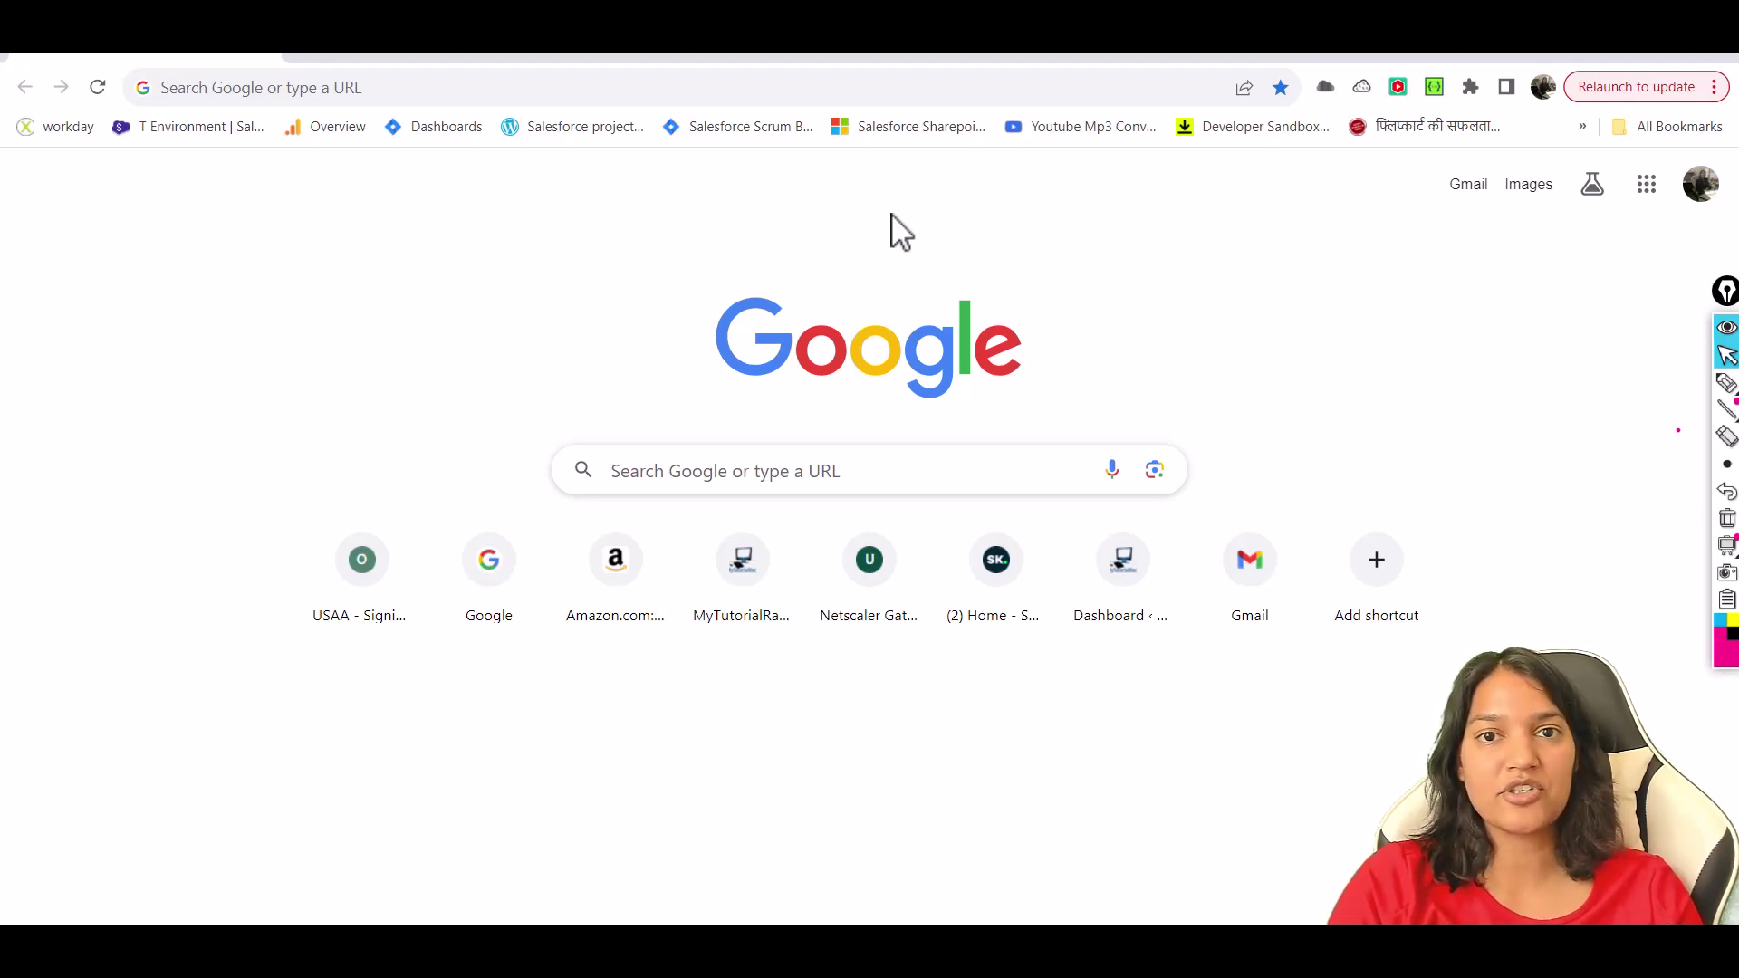
Step: Search Google for 'einstein prediction builder sign up' without the autocomplete suggestion
click(843, 93)
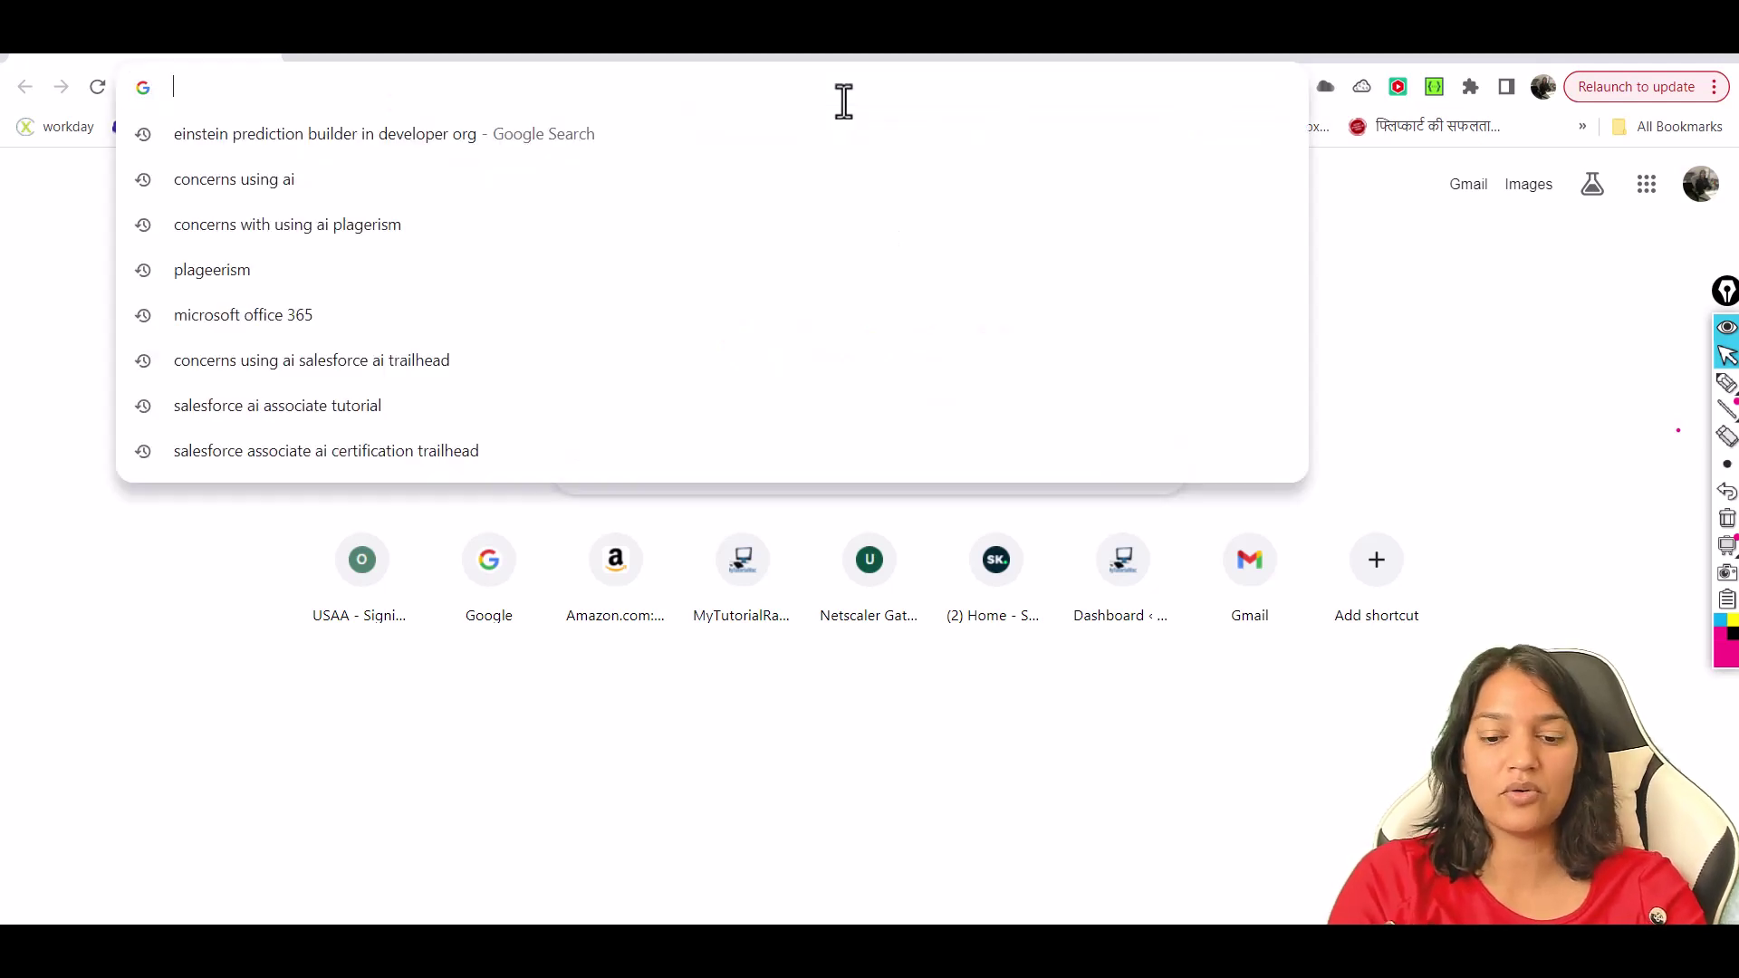
text(ein)
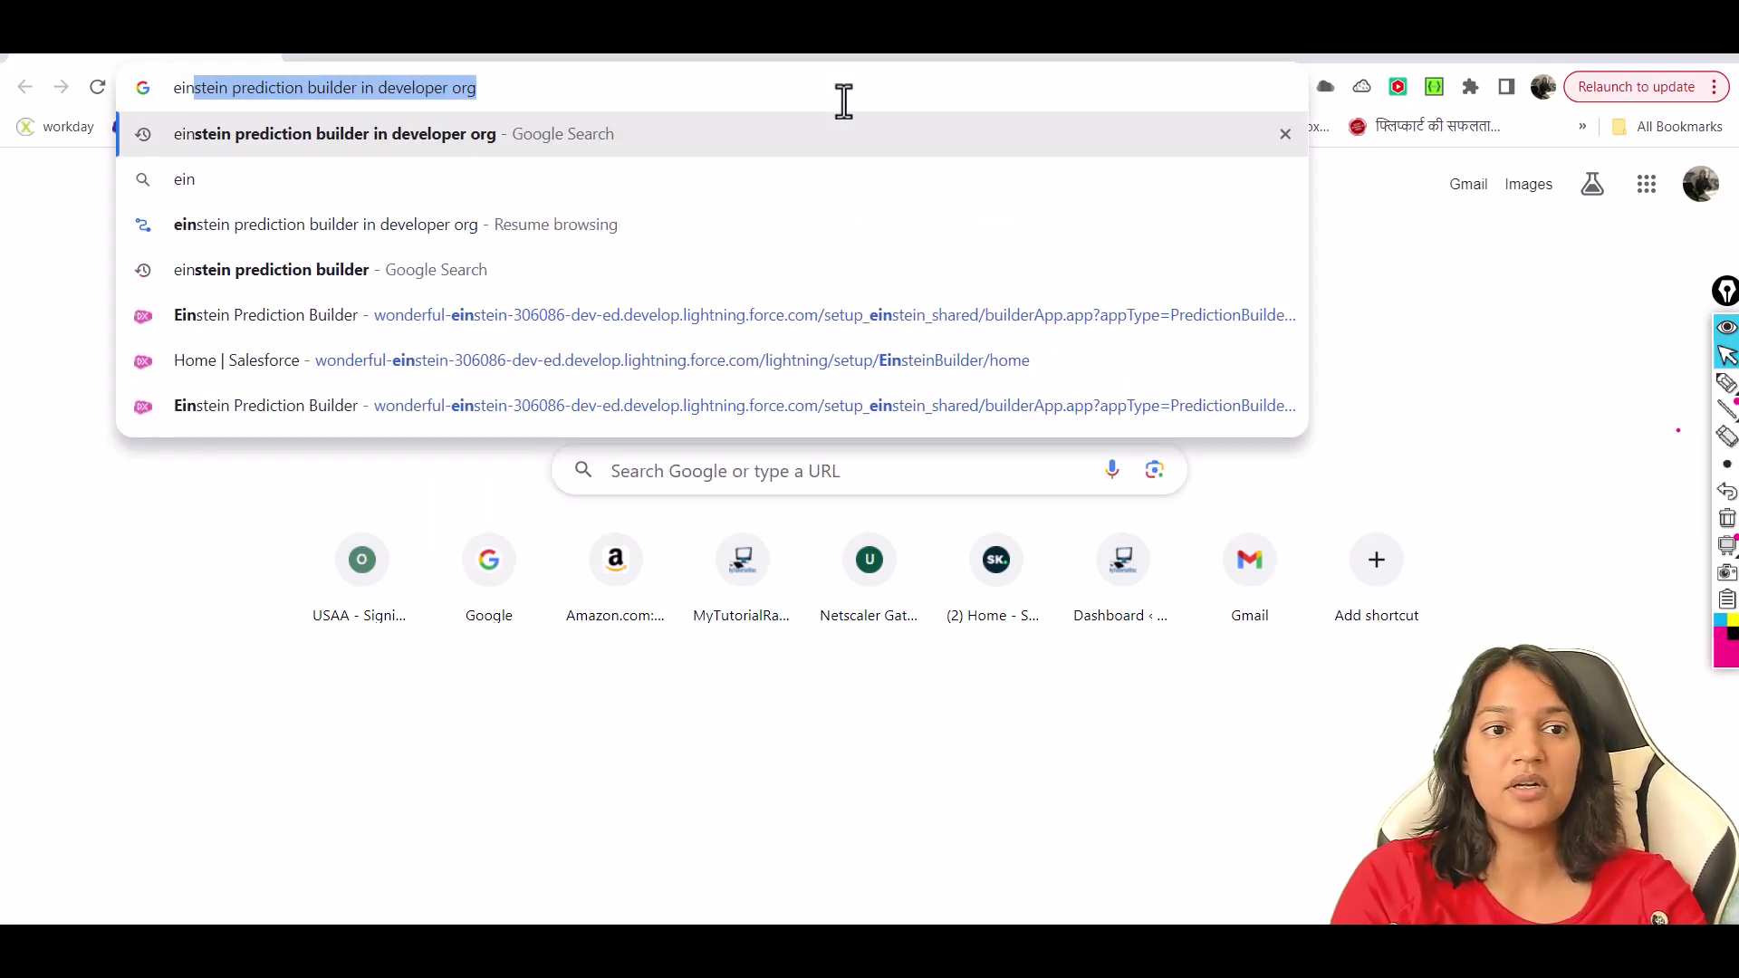
text(stein prediction builder)
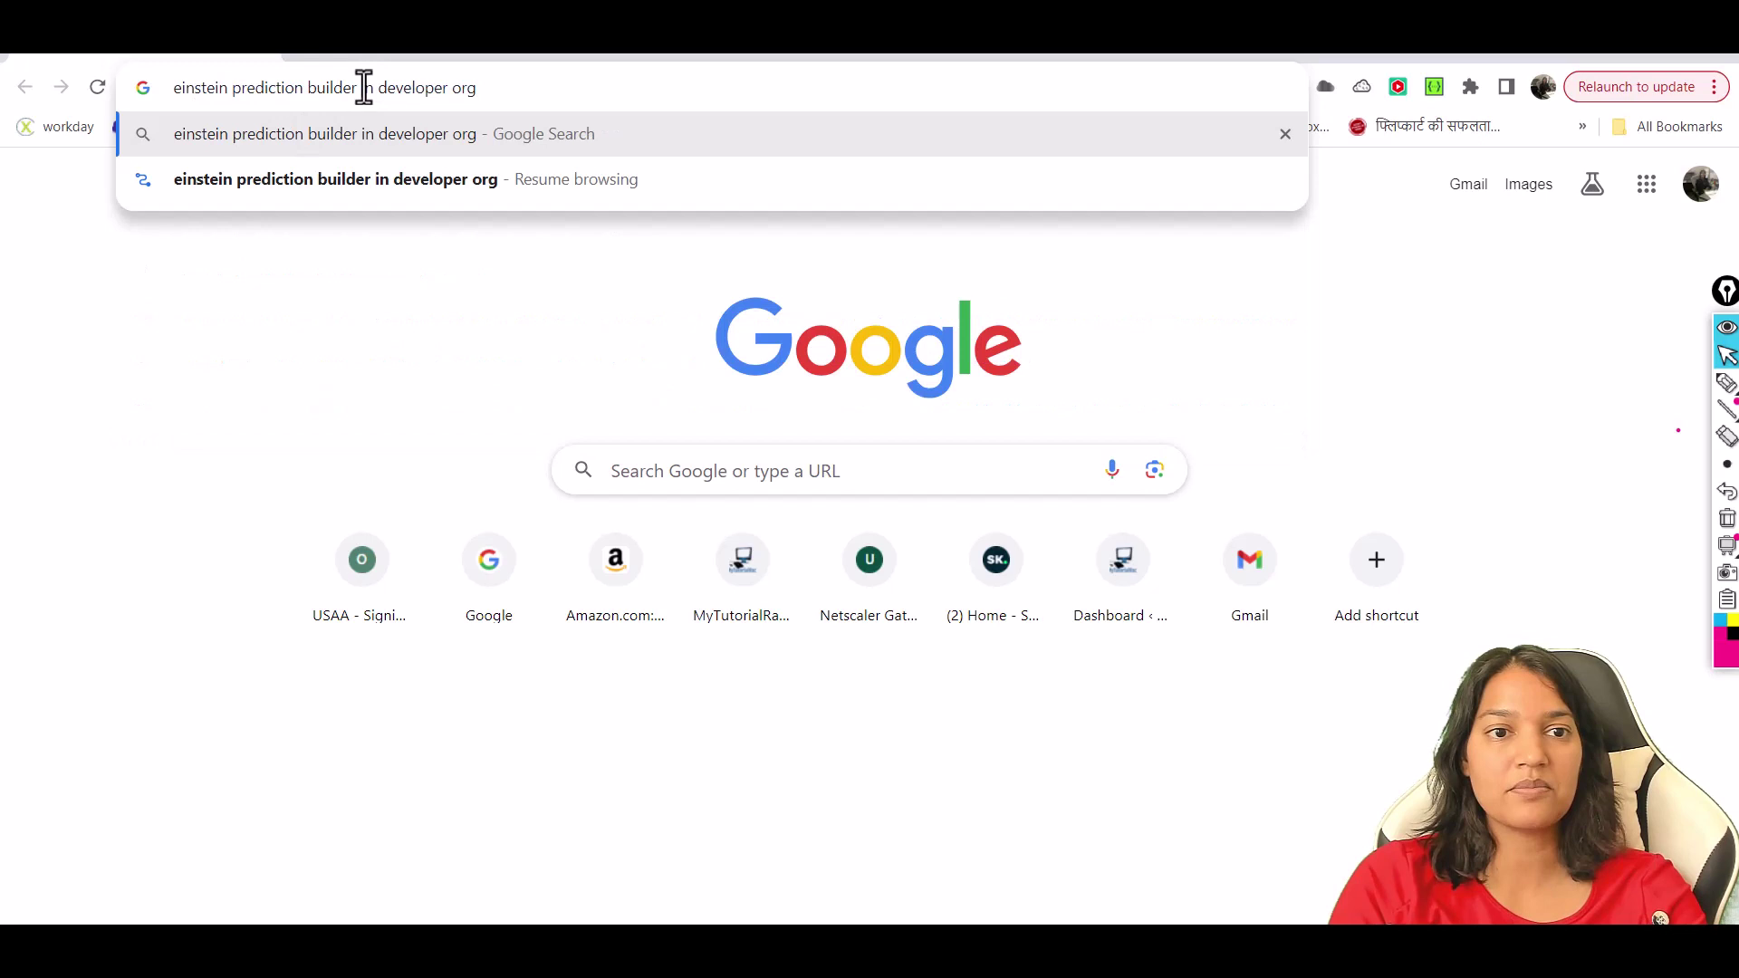
key(BackSpace)
text(s)
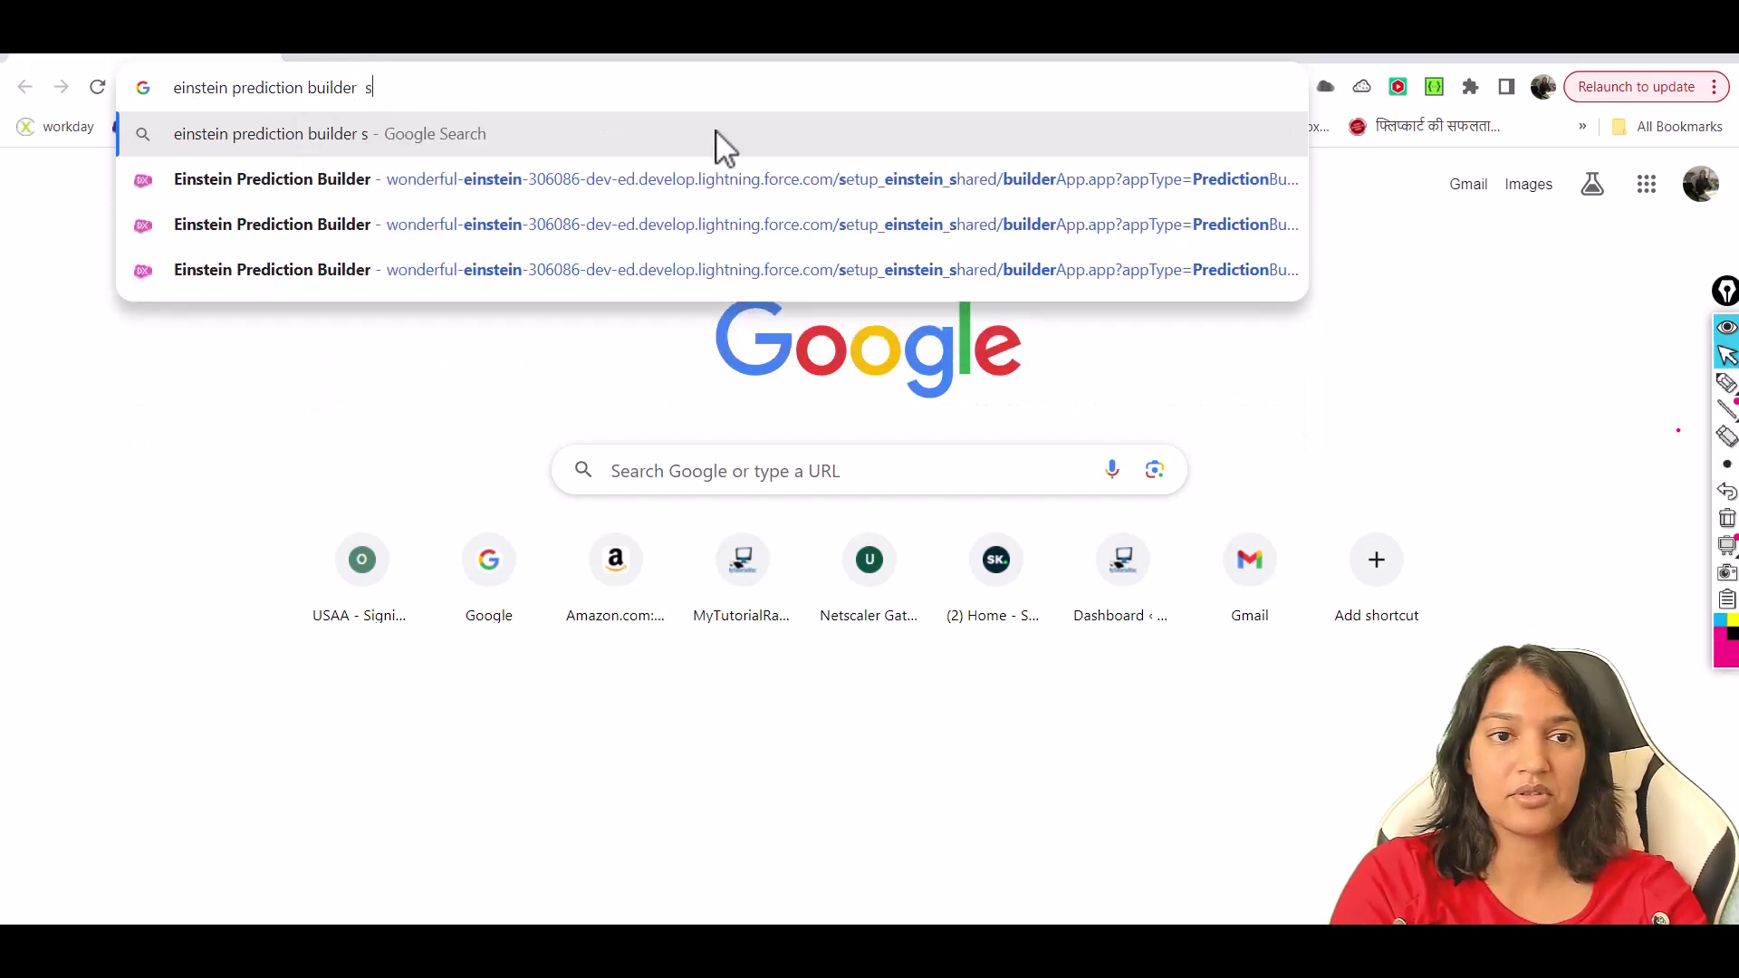
text(ign up)
key(Return)
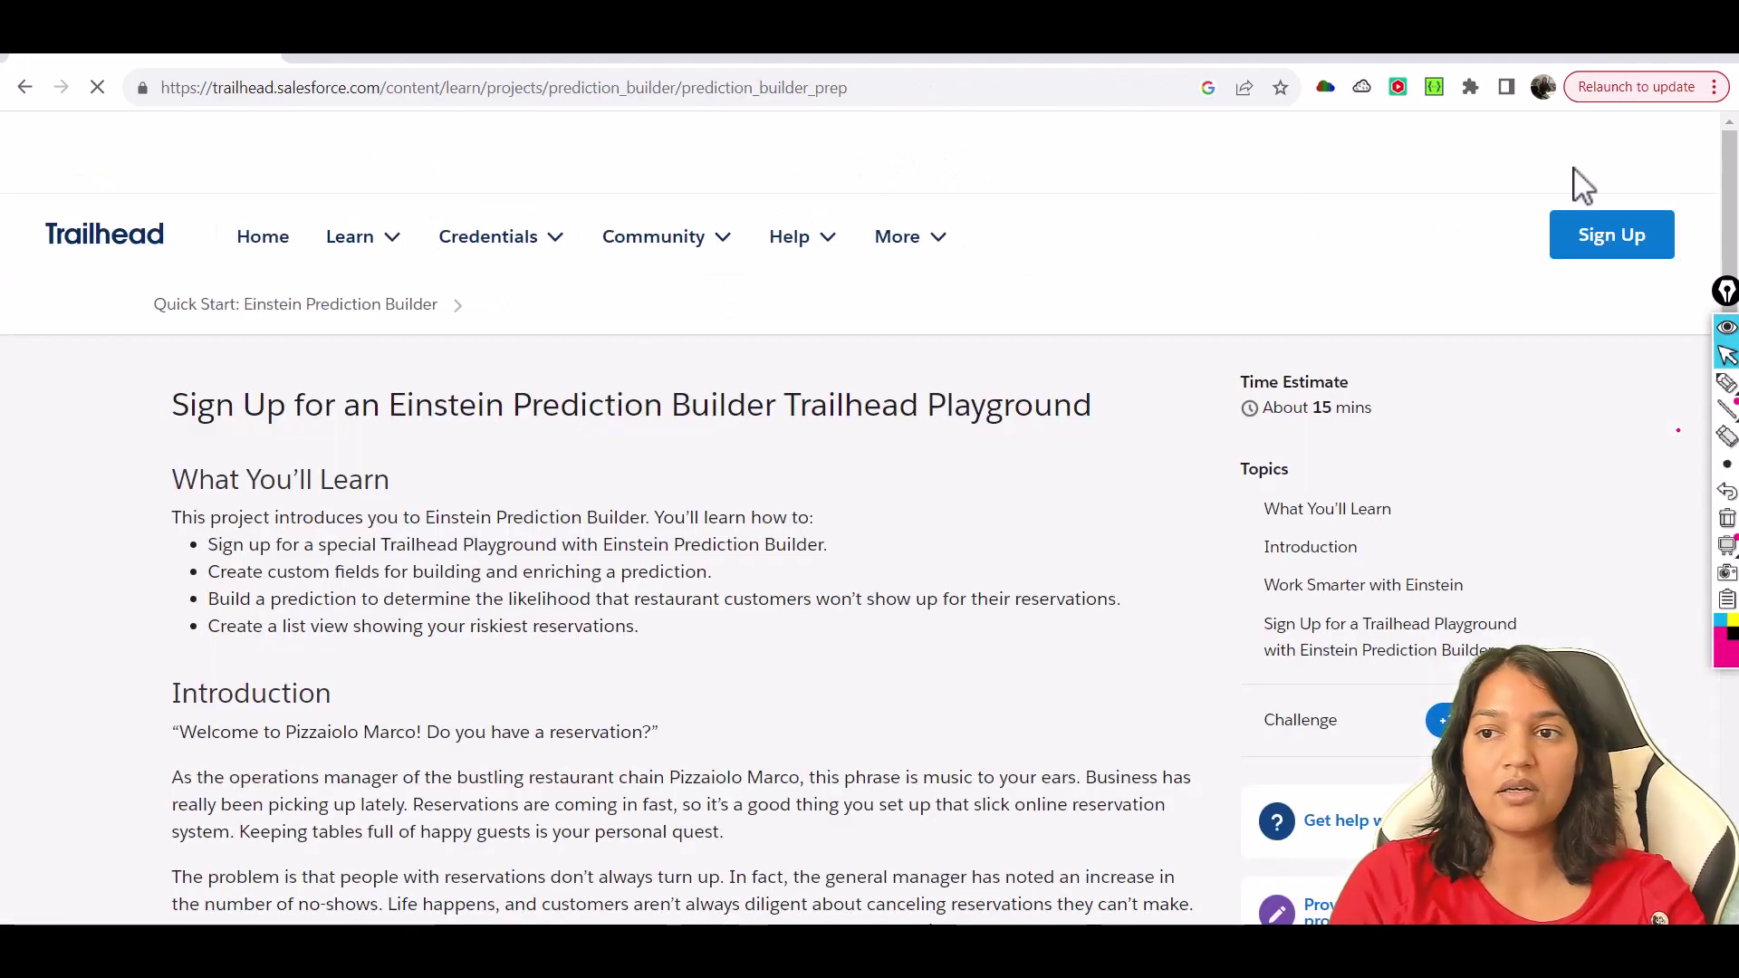
scroll(1734, 163, down, 1)
scroll(1734, 164, down, 2)
scroll(1735, 163, down, 1)
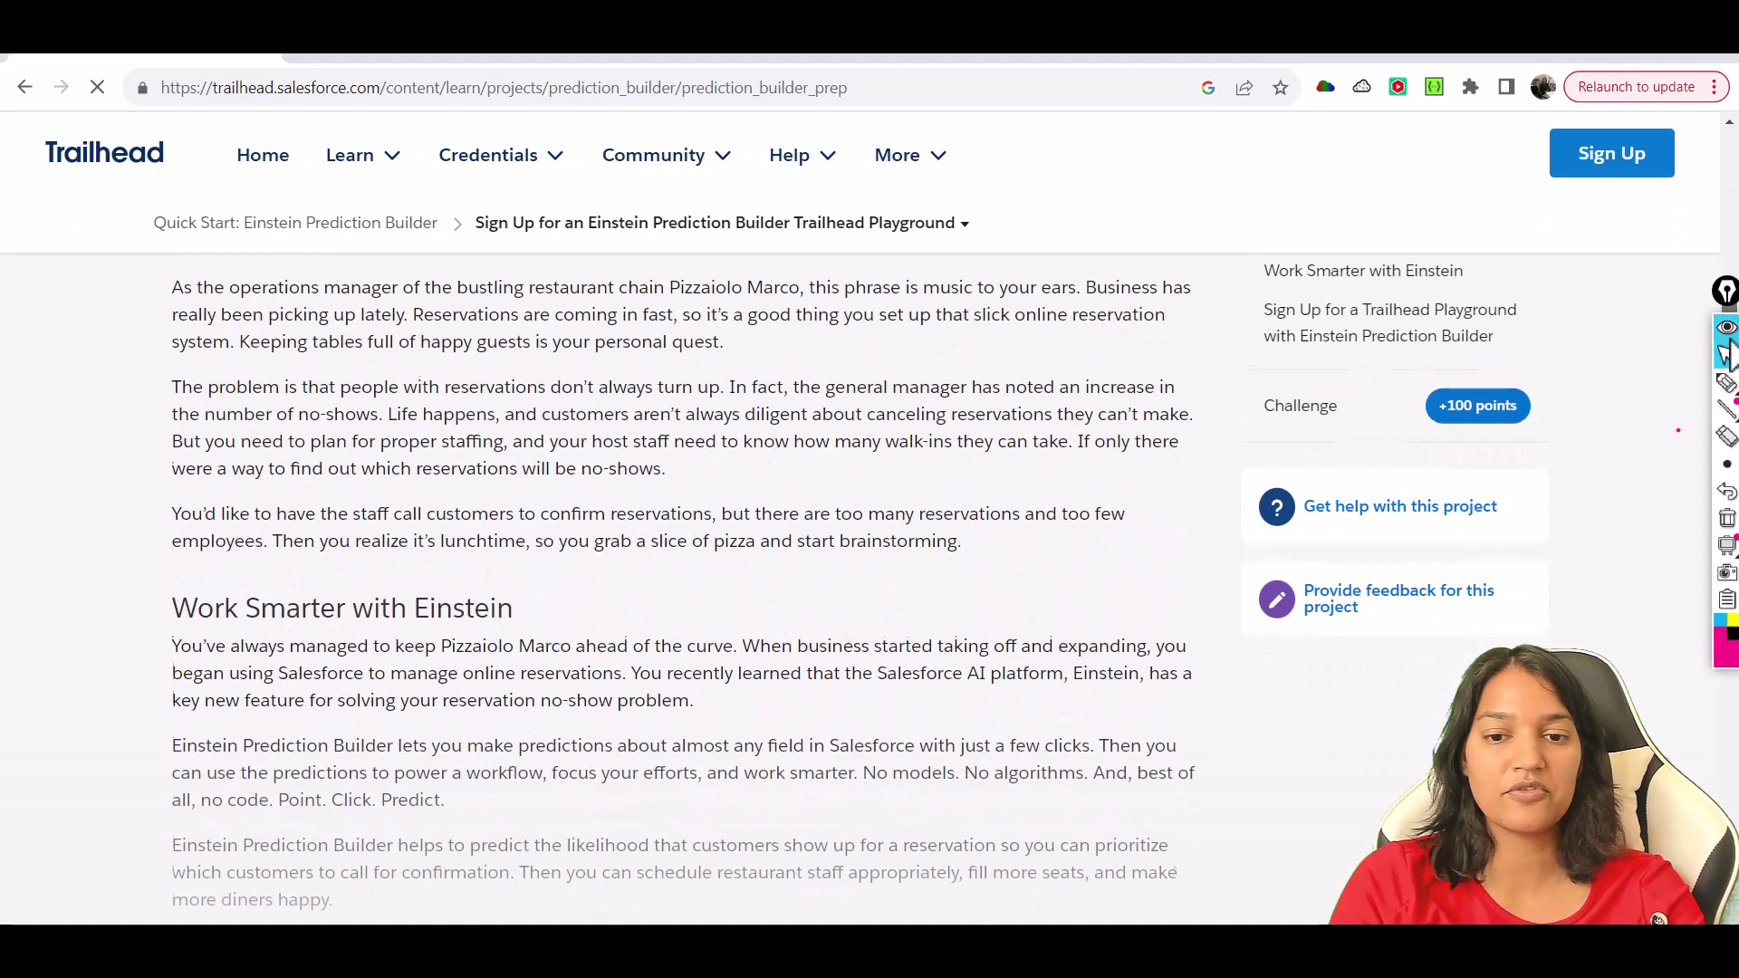
scroll(1734, 163, down, 2)
scroll(1728, 483, down, 1)
scroll(1729, 489, up, 1)
scroll(1729, 502, up, 2)
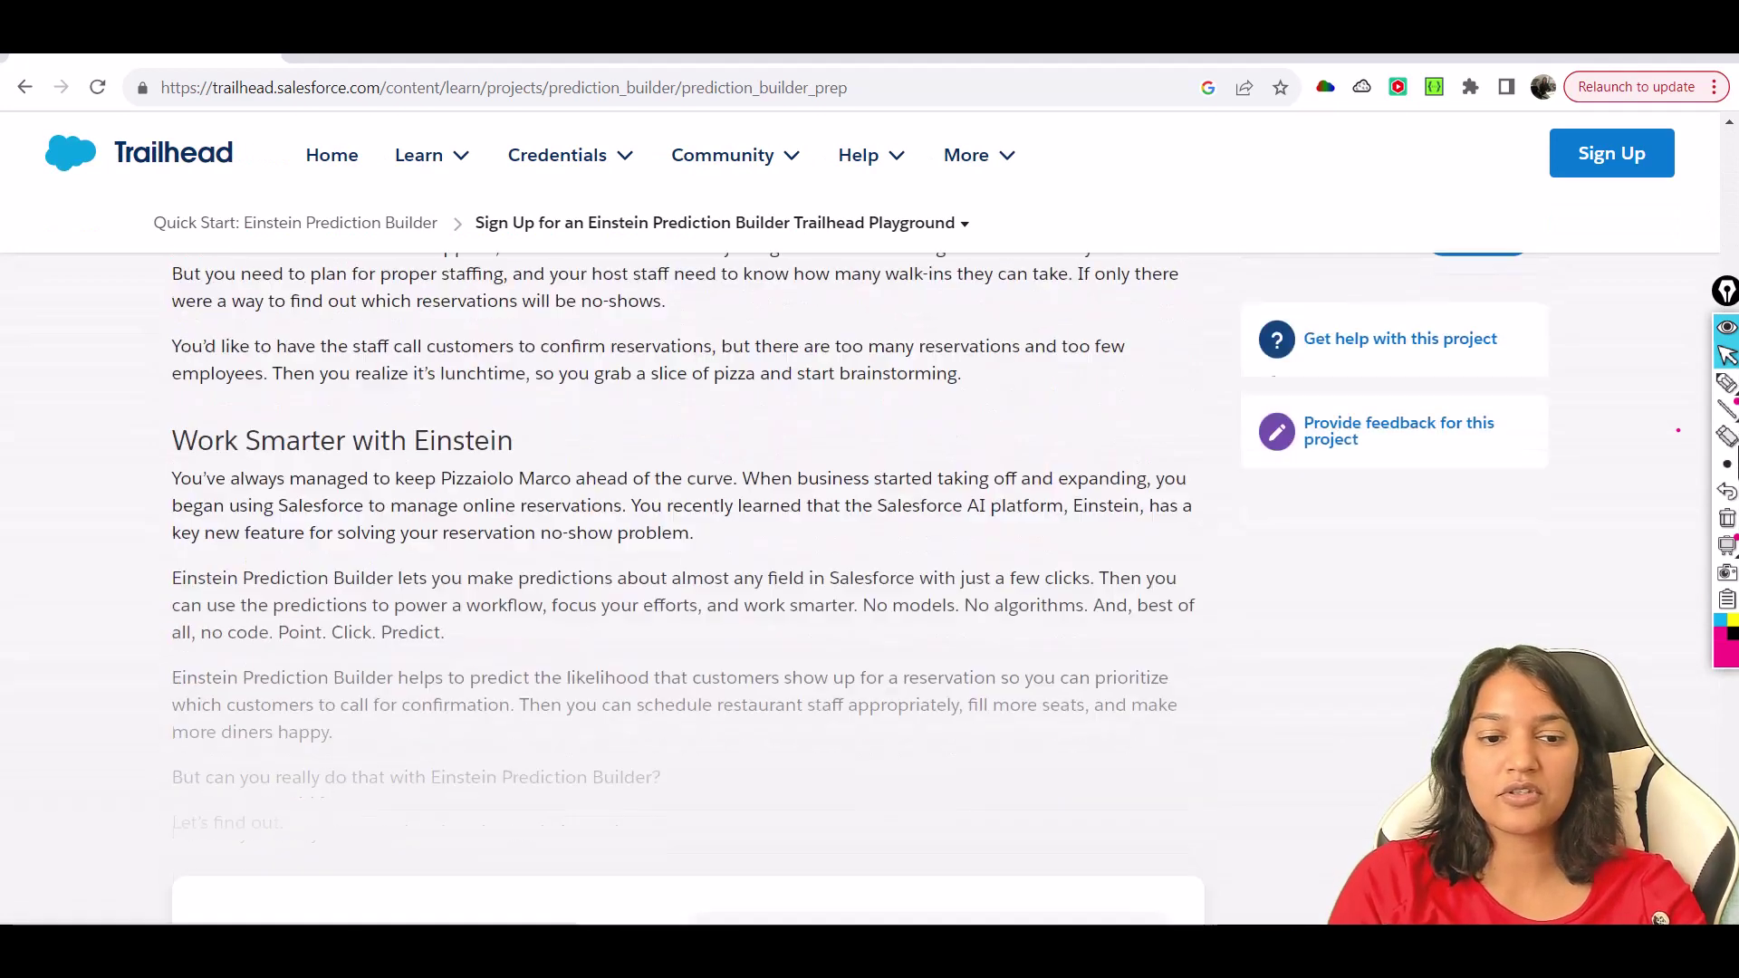
scroll(1731, 533, down, 3)
scroll(1728, 537, down, 1)
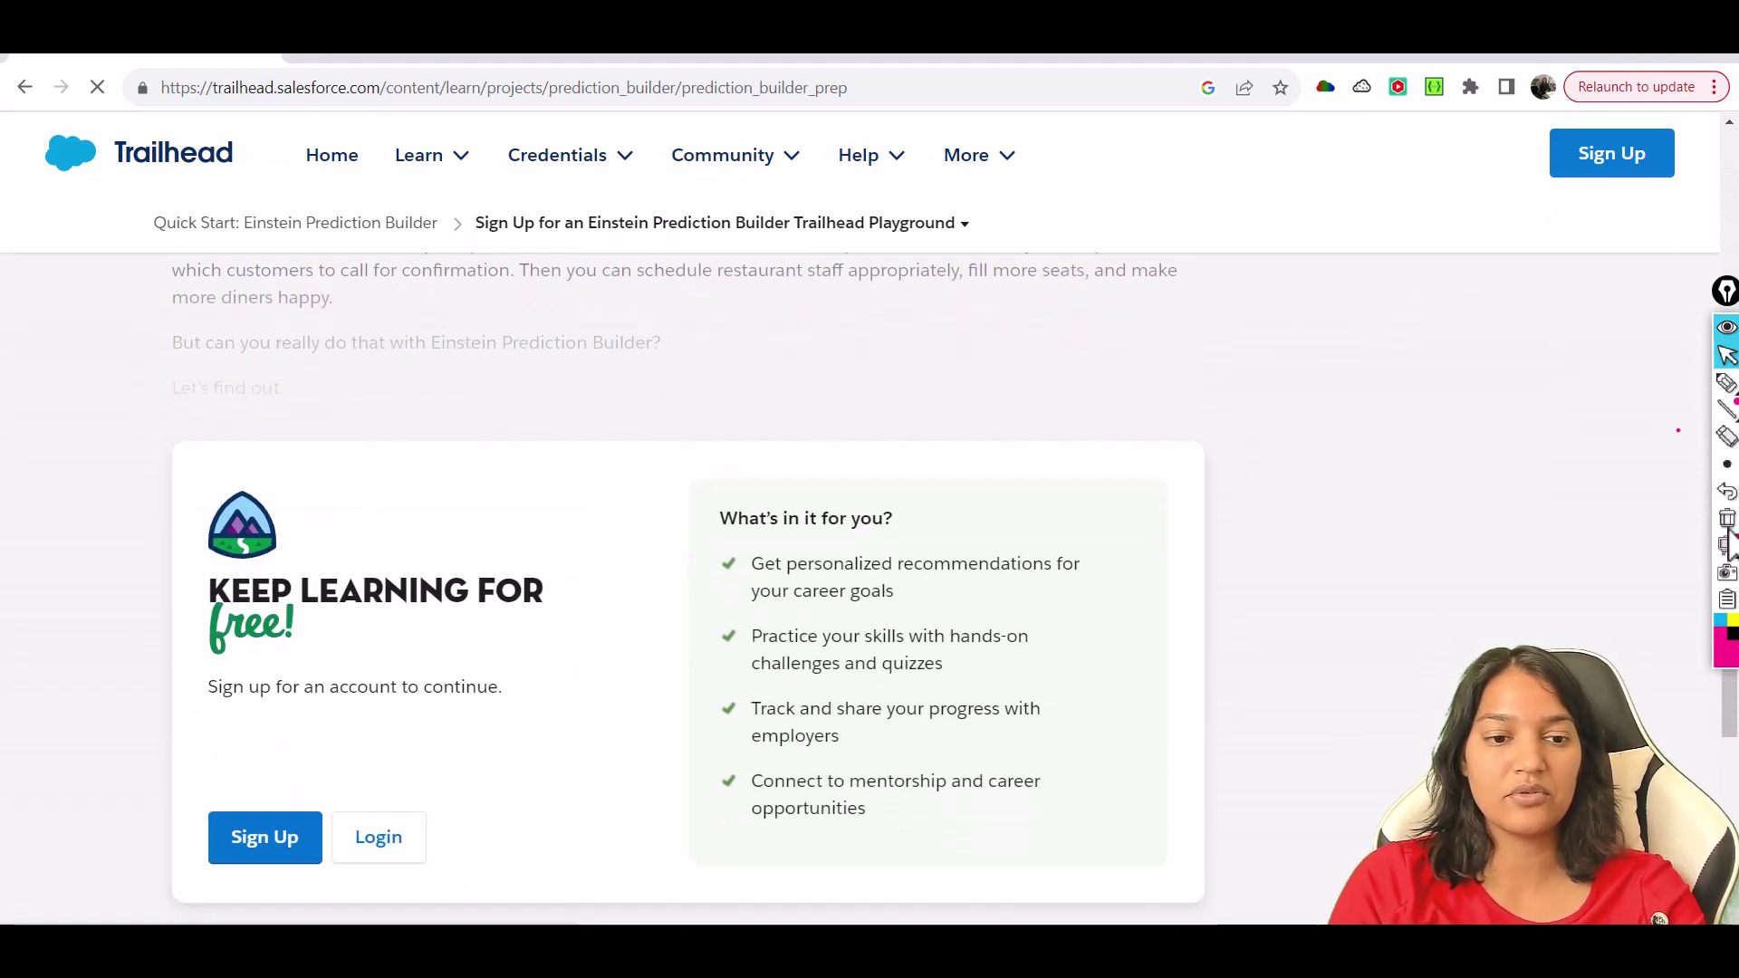
Step: Log into Trailhead with Google and open the playground sign-up link in a new tab
click(377, 846)
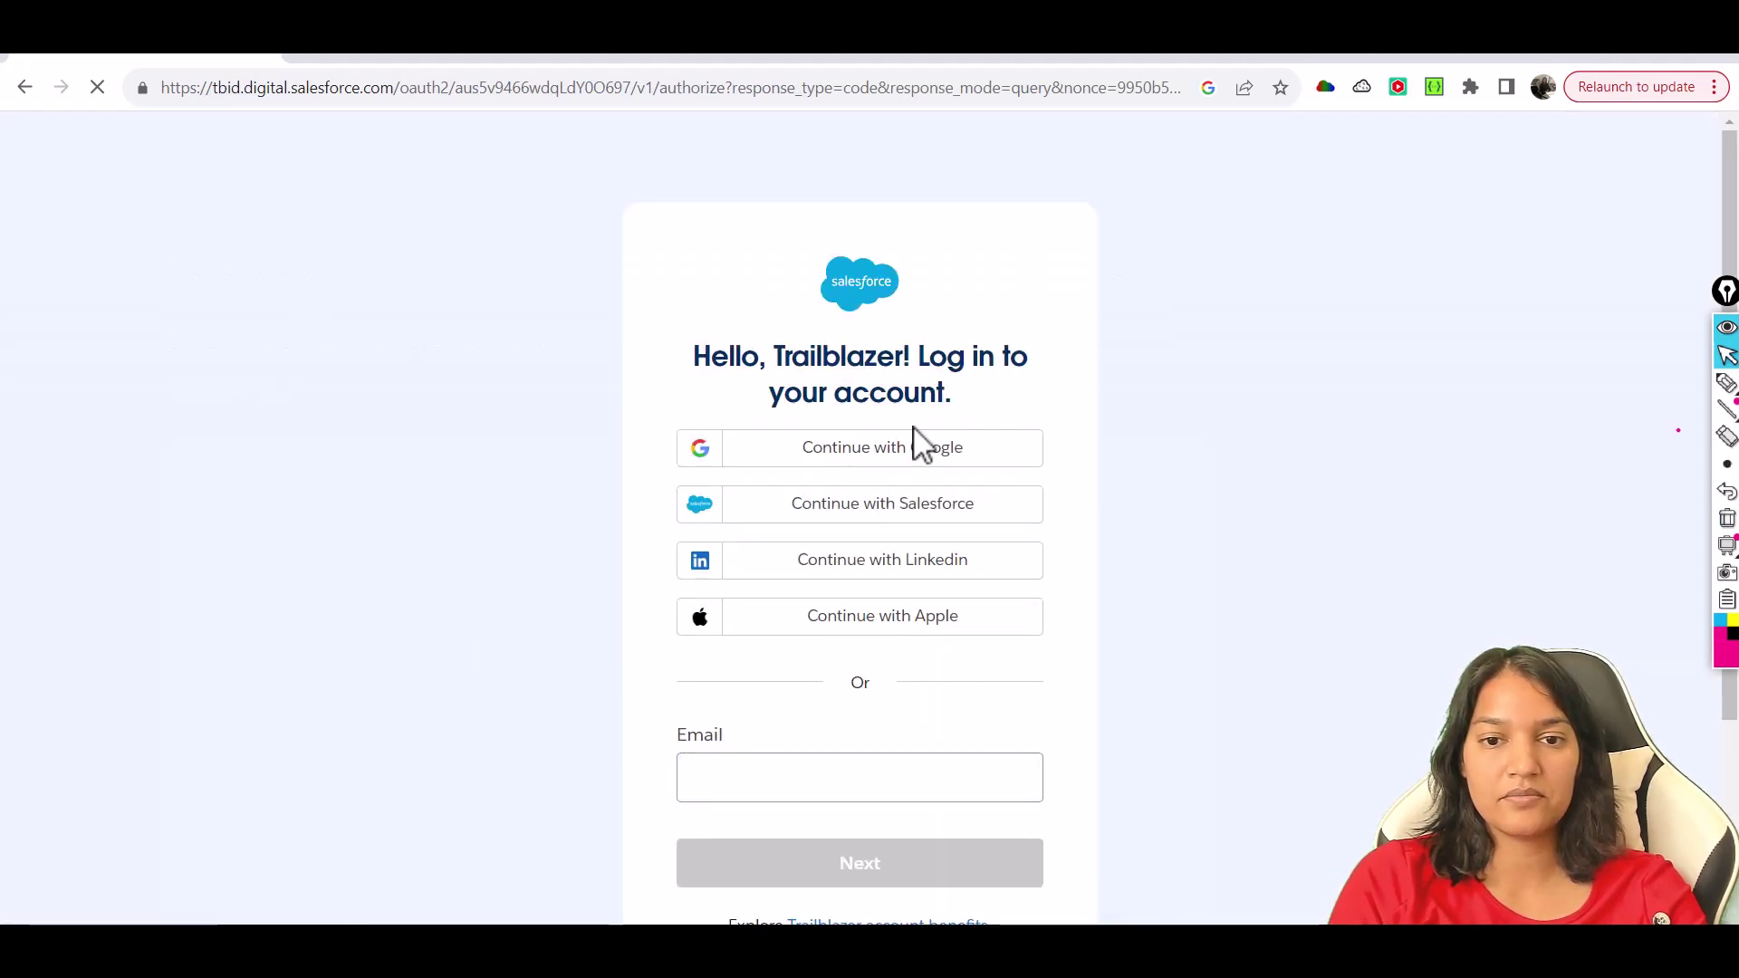
click(917, 455)
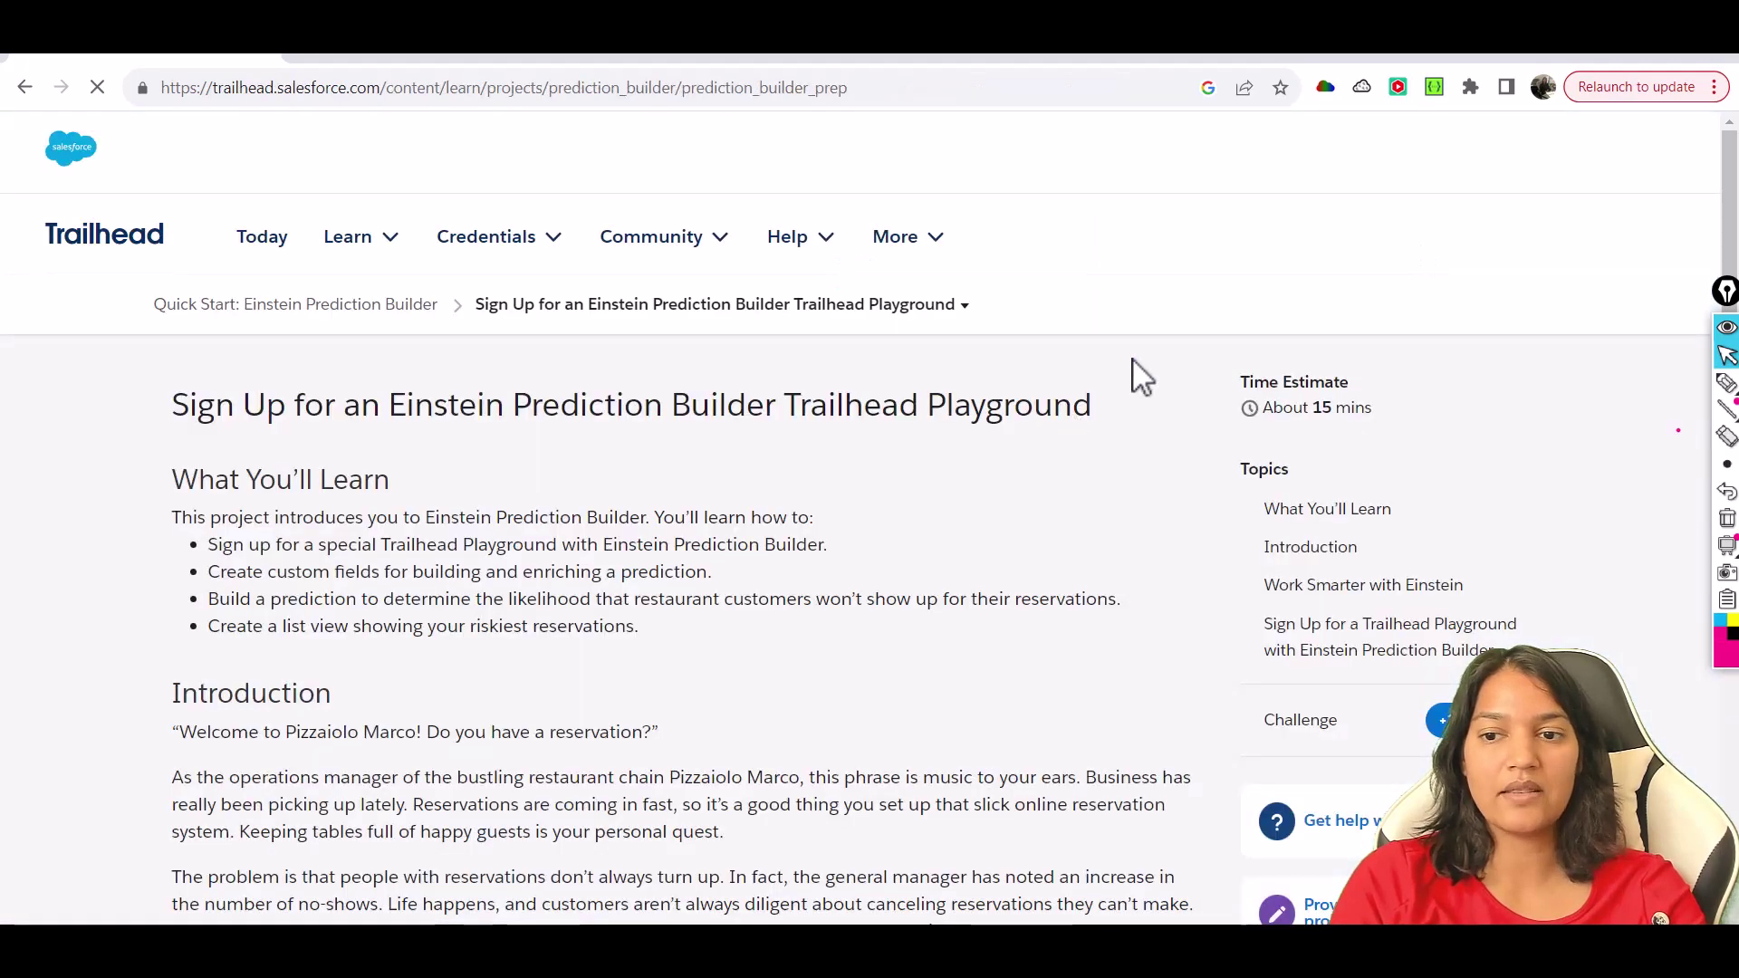
scroll(1426, 450, down, 4)
scroll(1708, 510, down, 3)
scroll(1716, 523, down, 1)
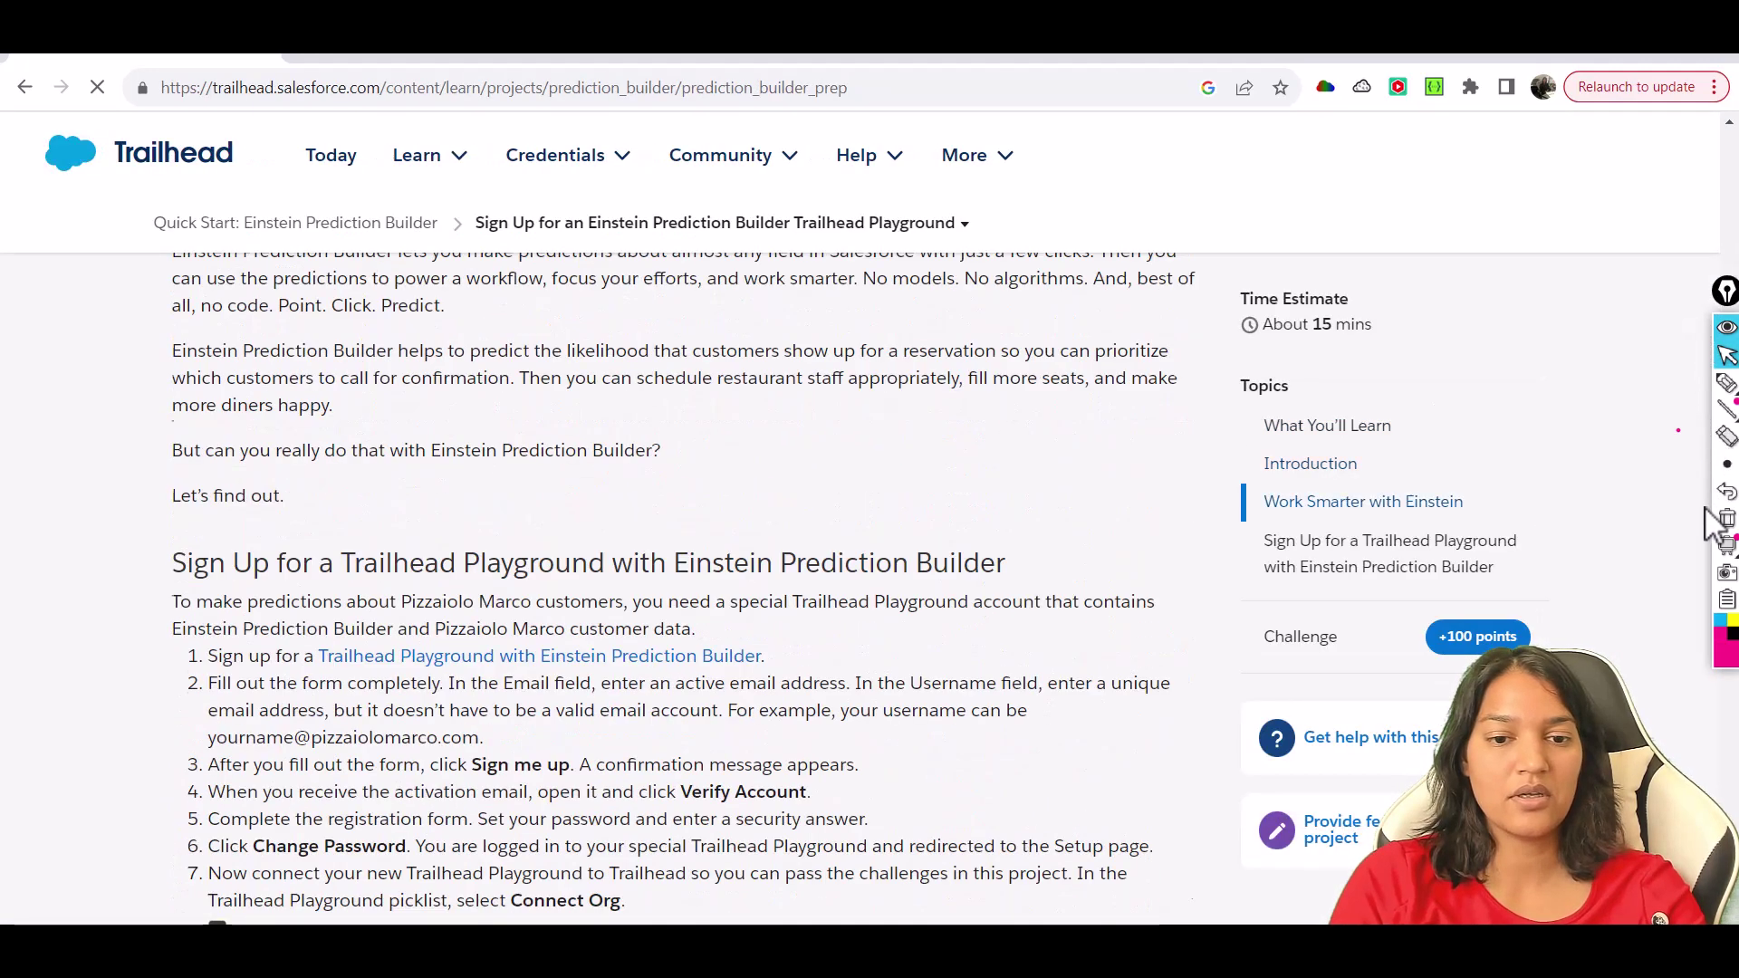
scroll(1715, 523, down, 1)
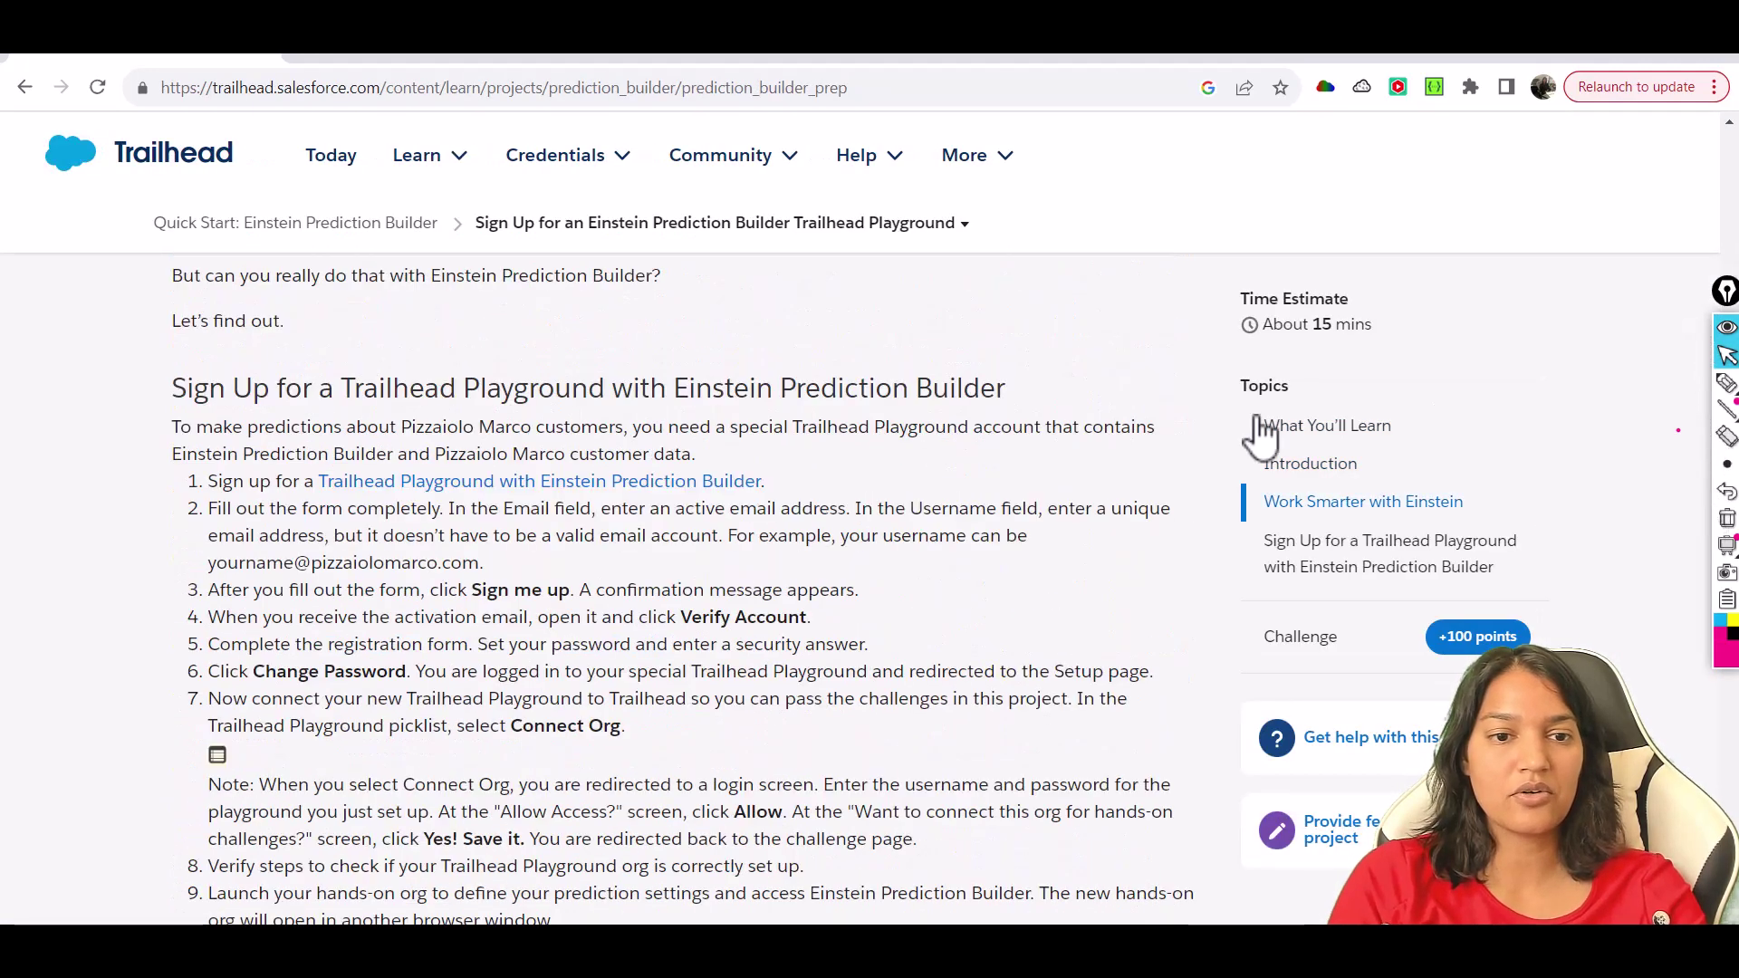
right_click(569, 505)
click(673, 505)
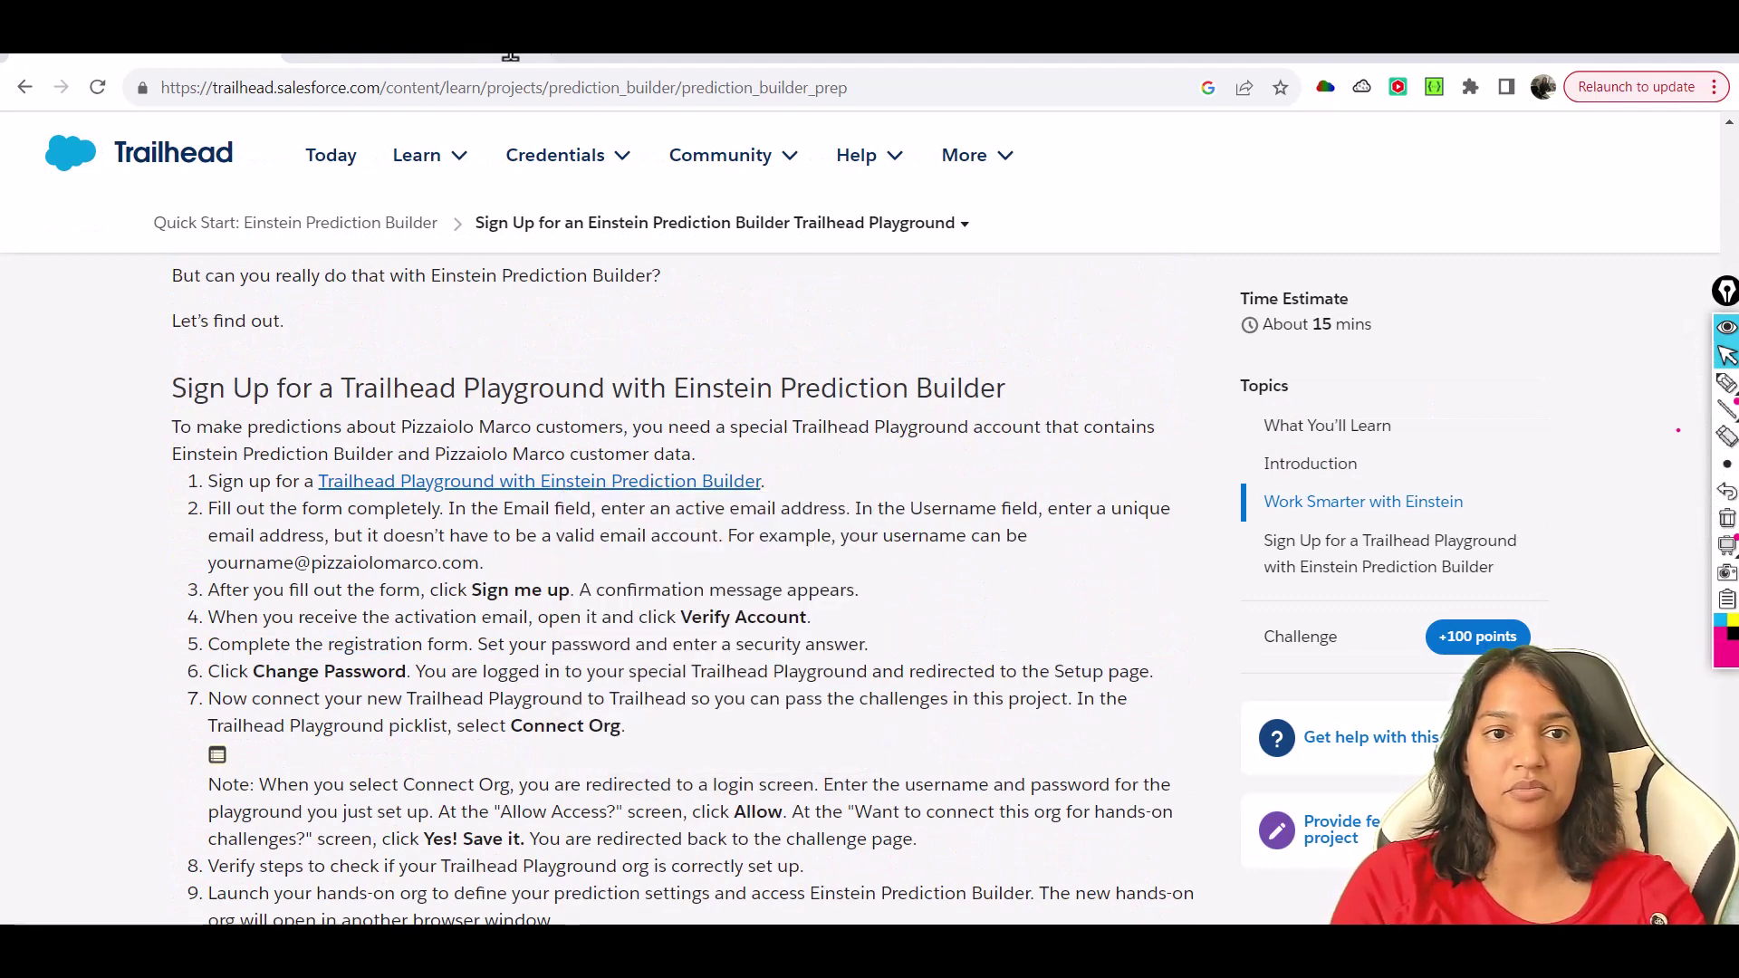
Step: Enter name, email, Architect/CTO role, company and postal code 75071 on the sign-up form
click(447, 58)
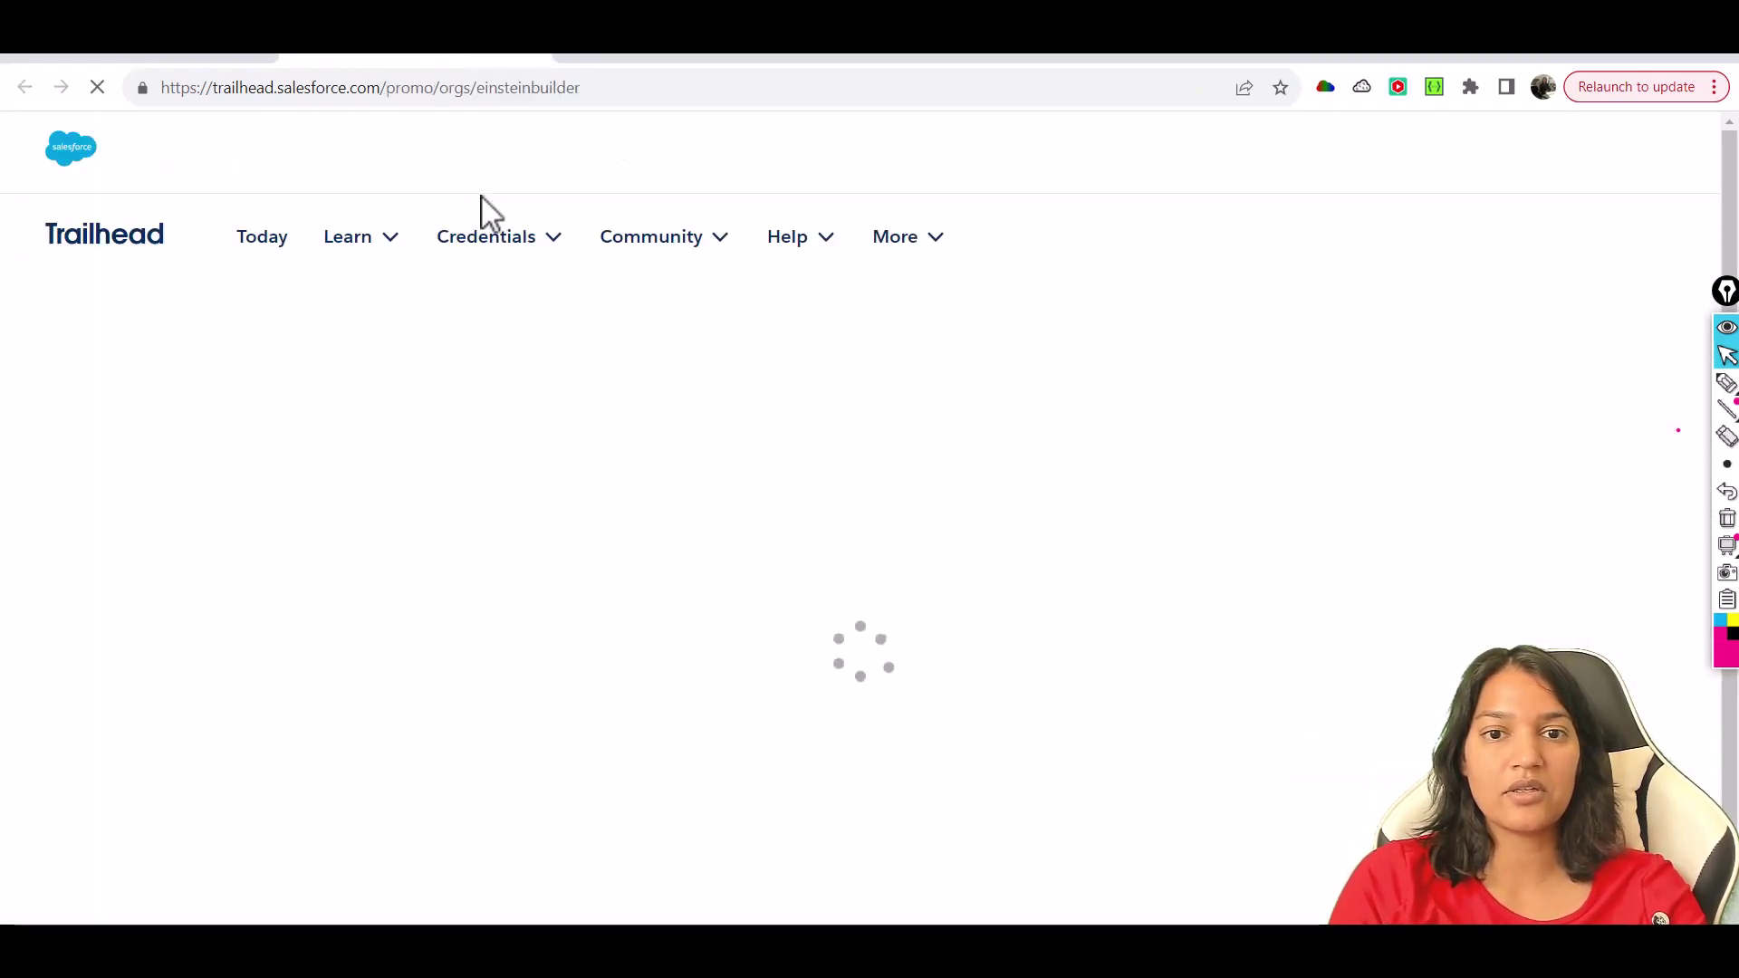
click(1103, 459)
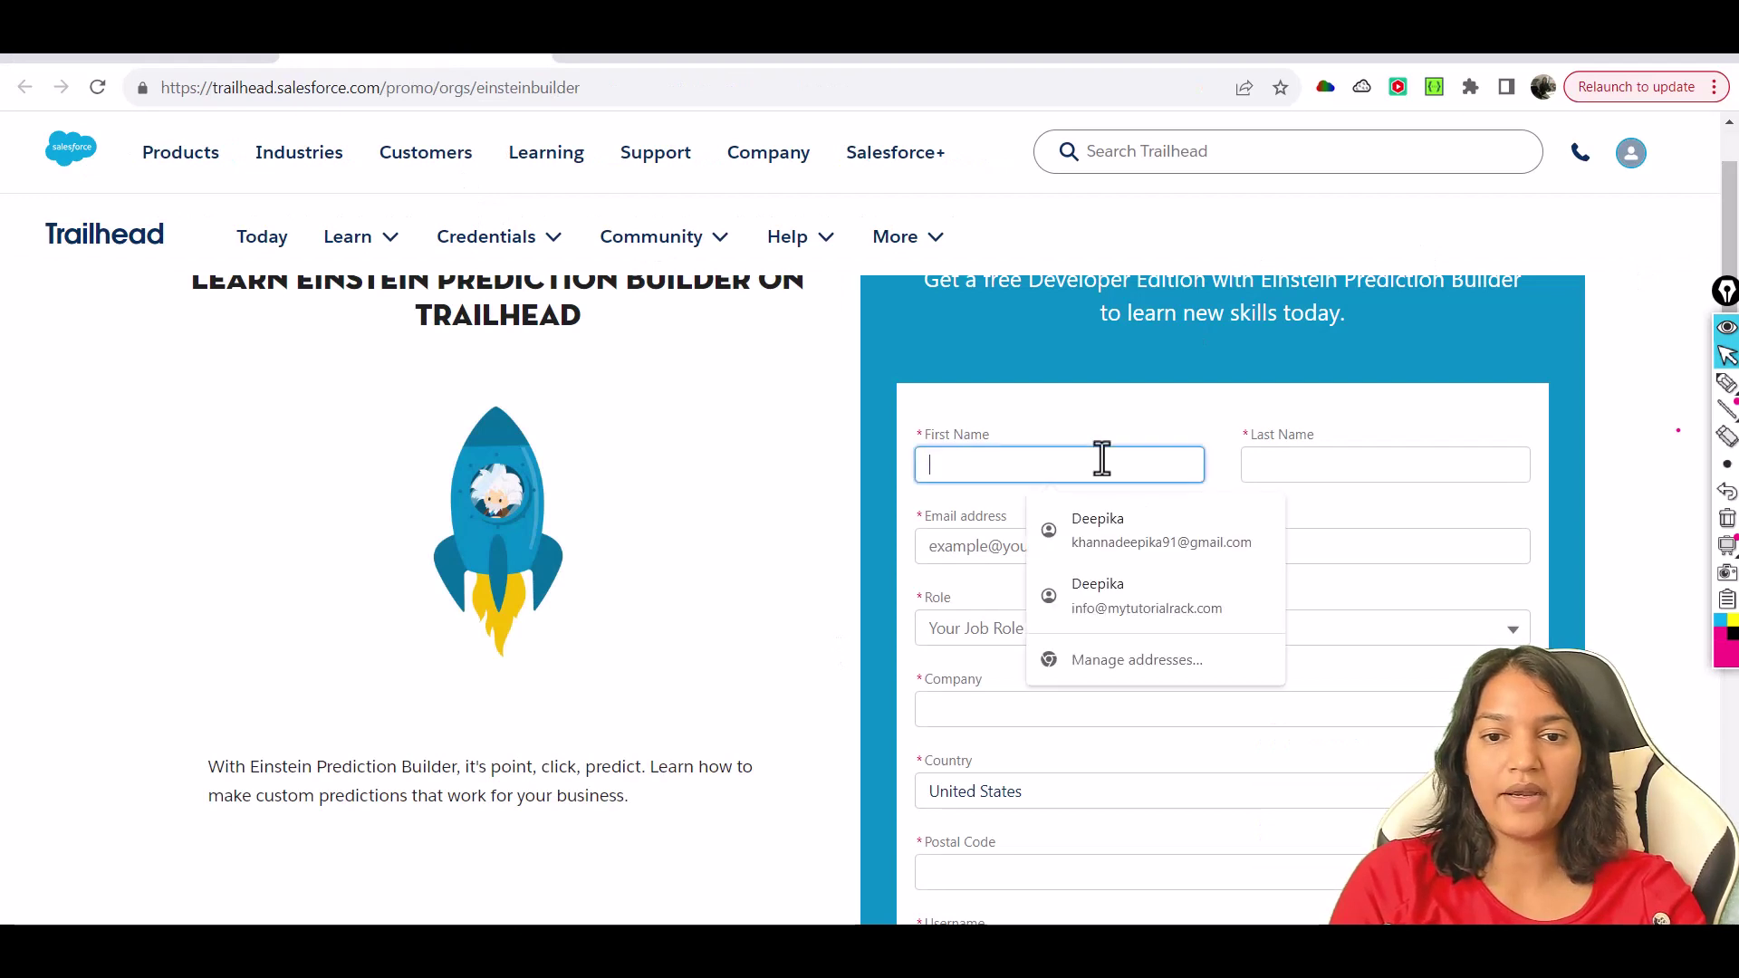
text(Deepika)
key(Tab)
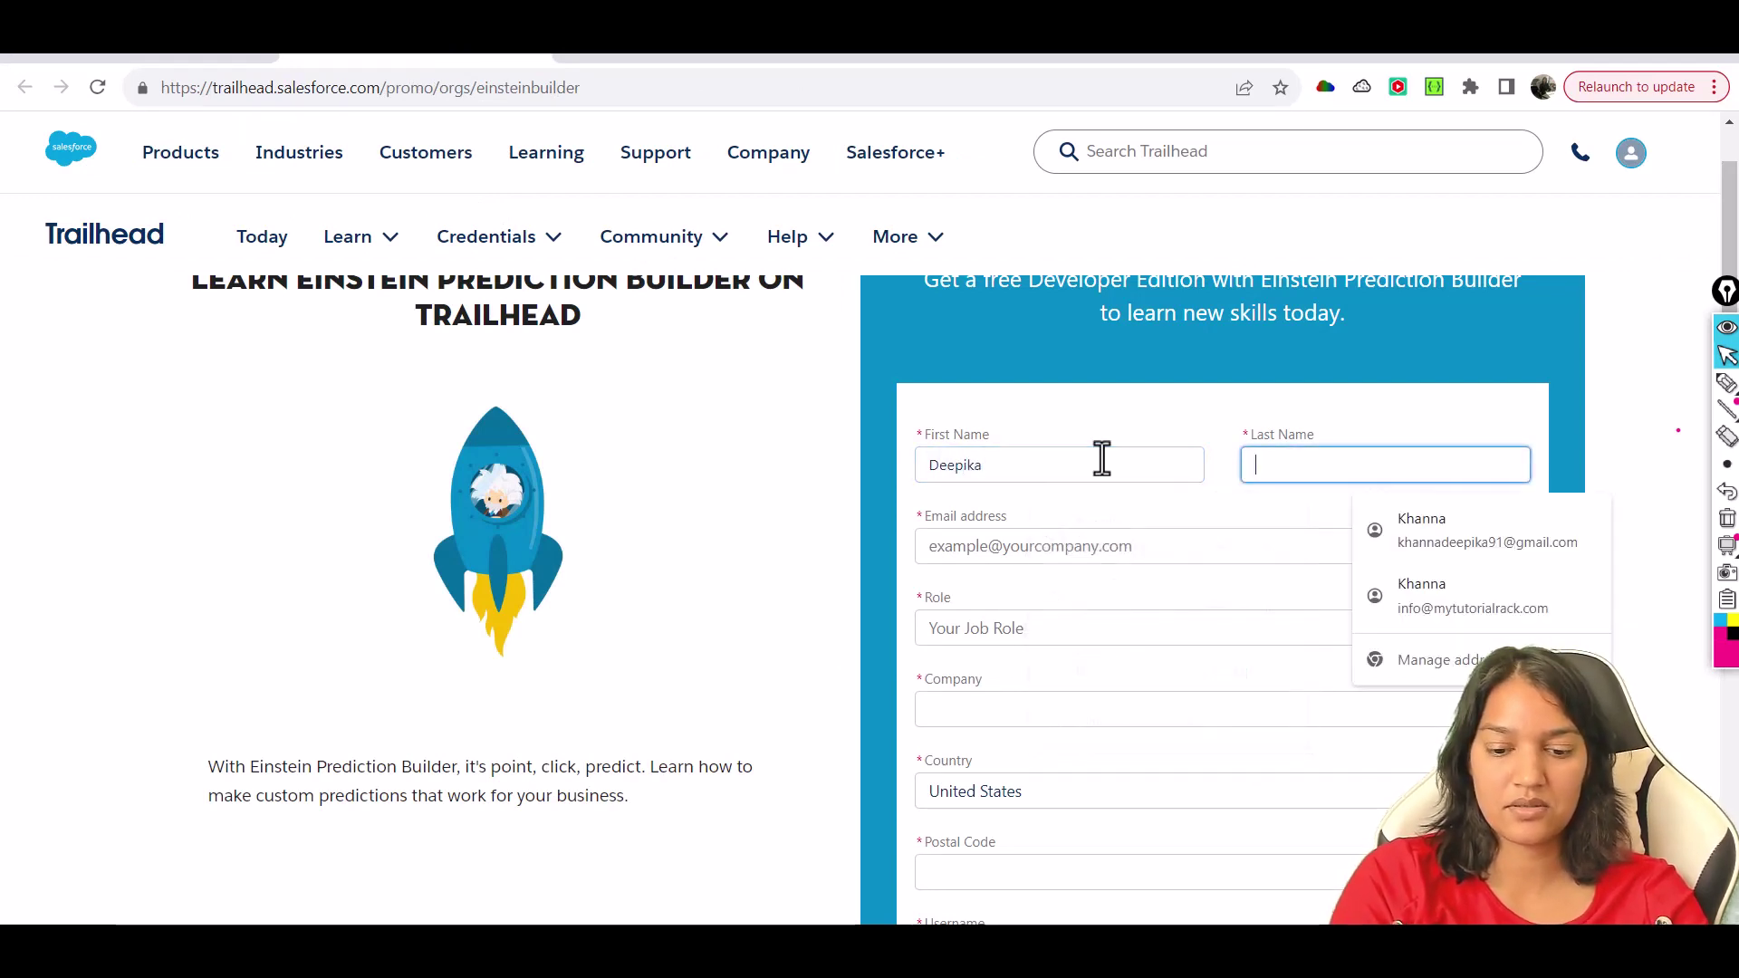
key(Tab)
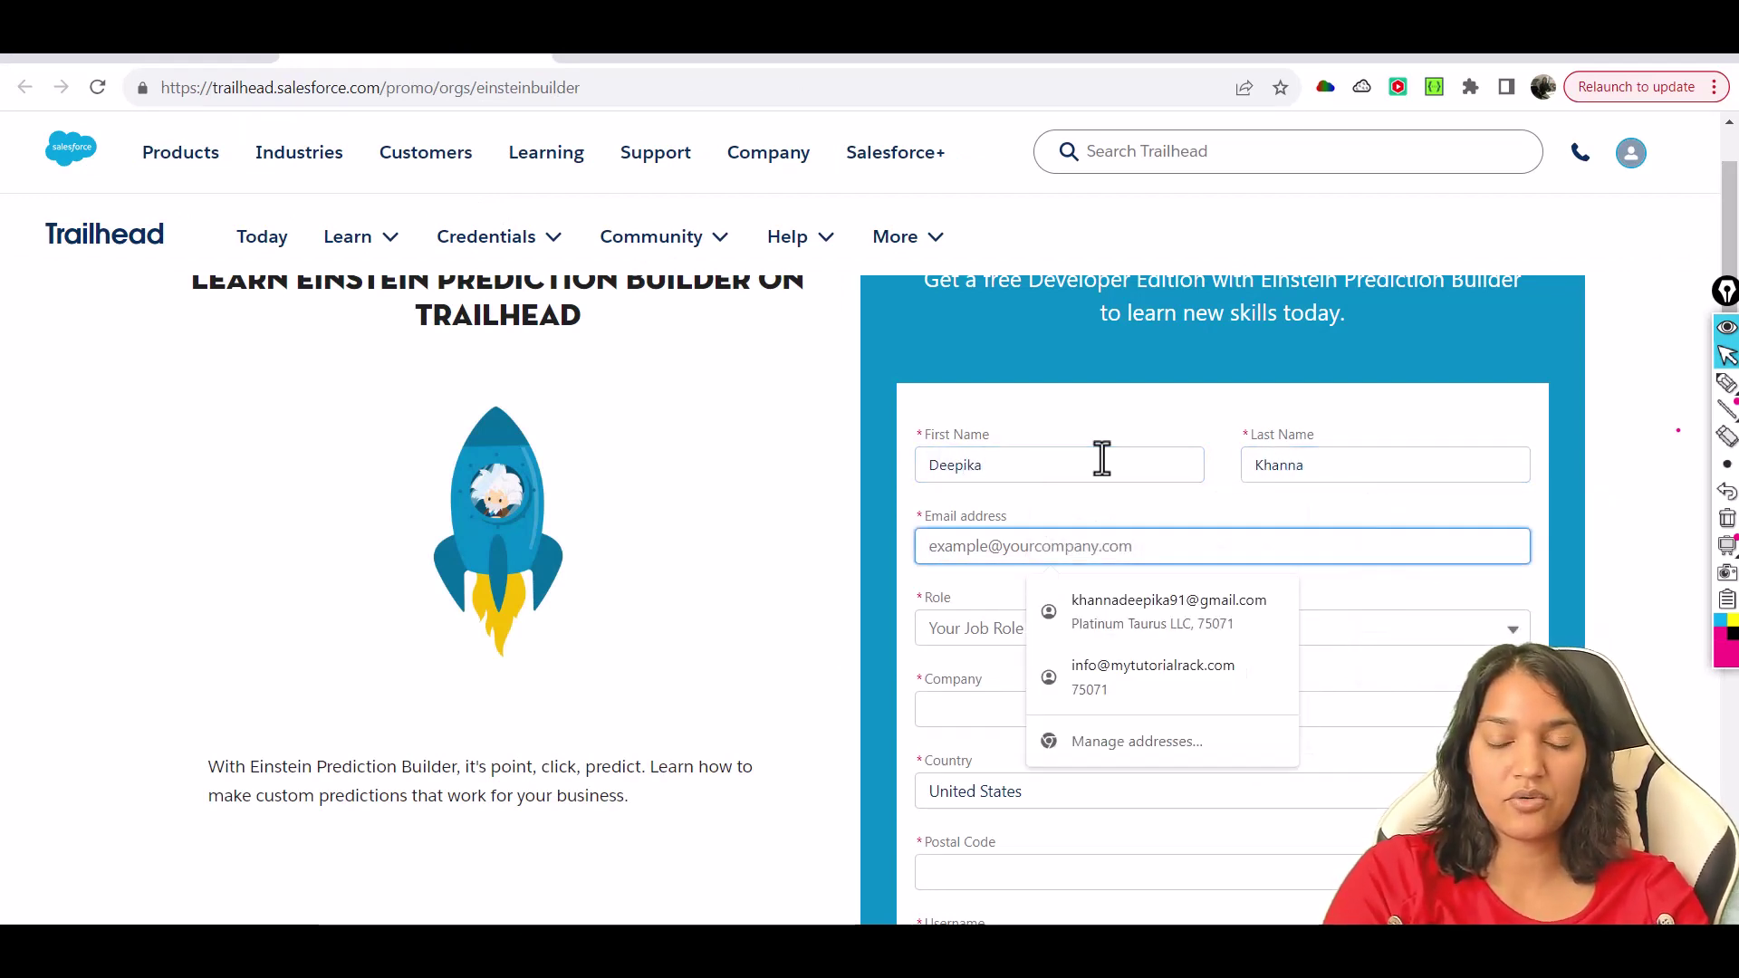
text(ei)
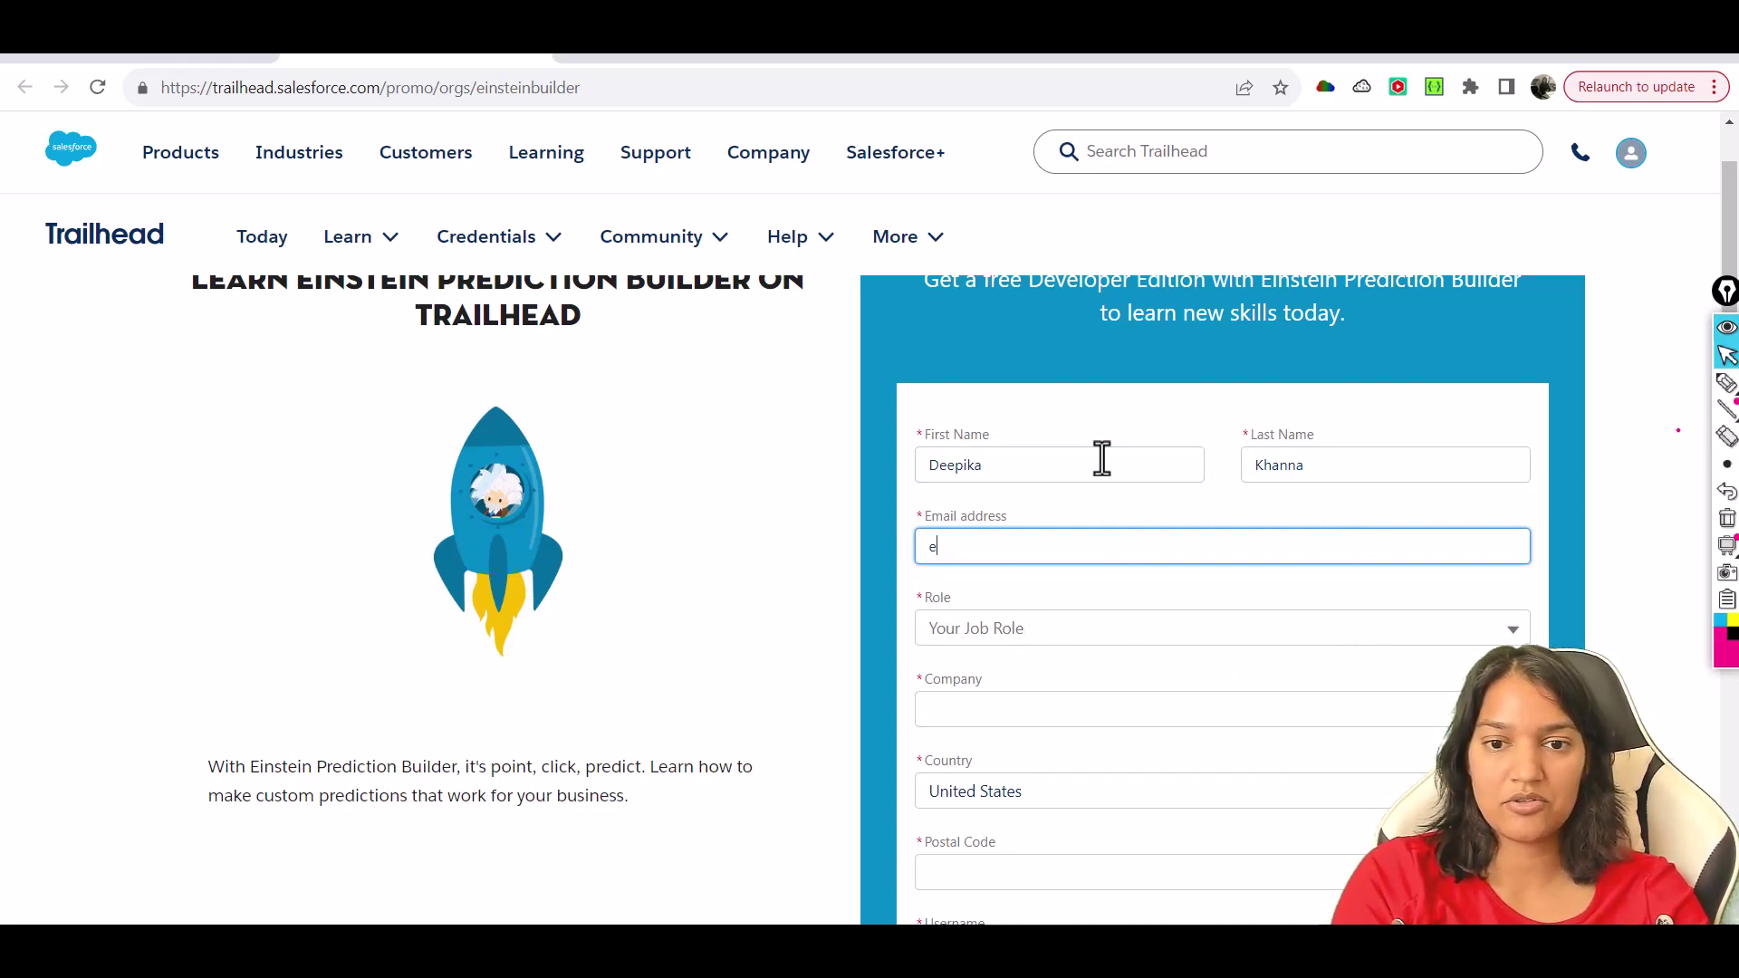
key(BackSpace)
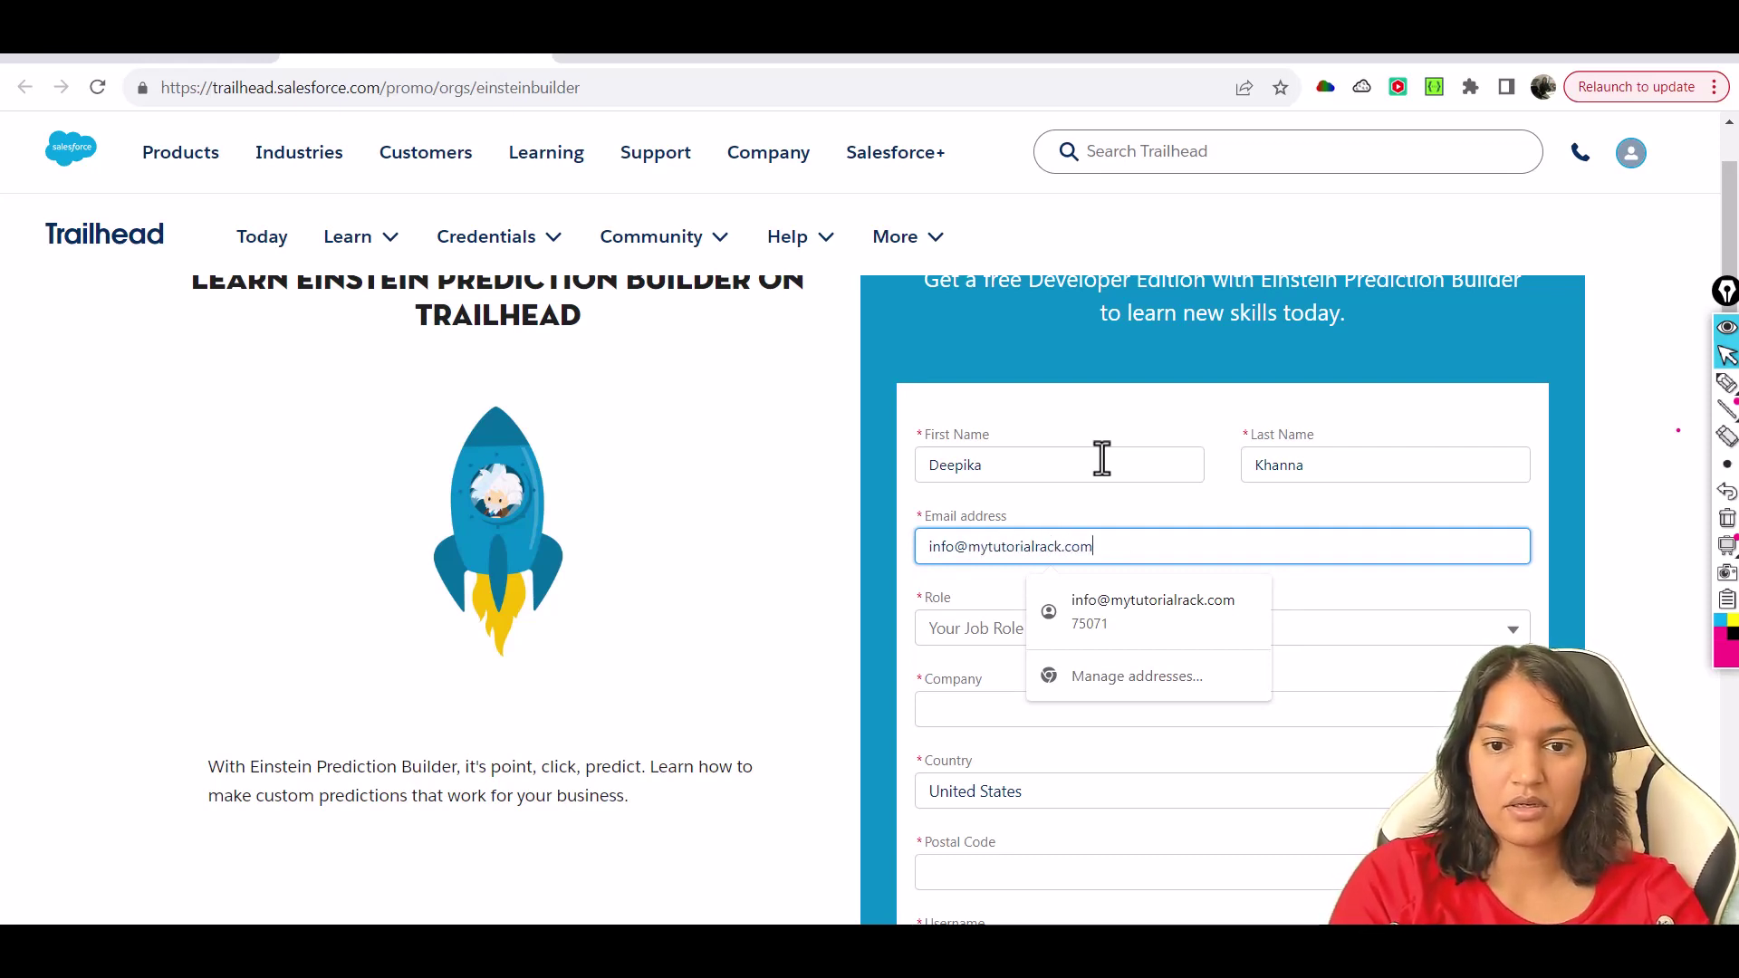
key(Tab)
click(1144, 640)
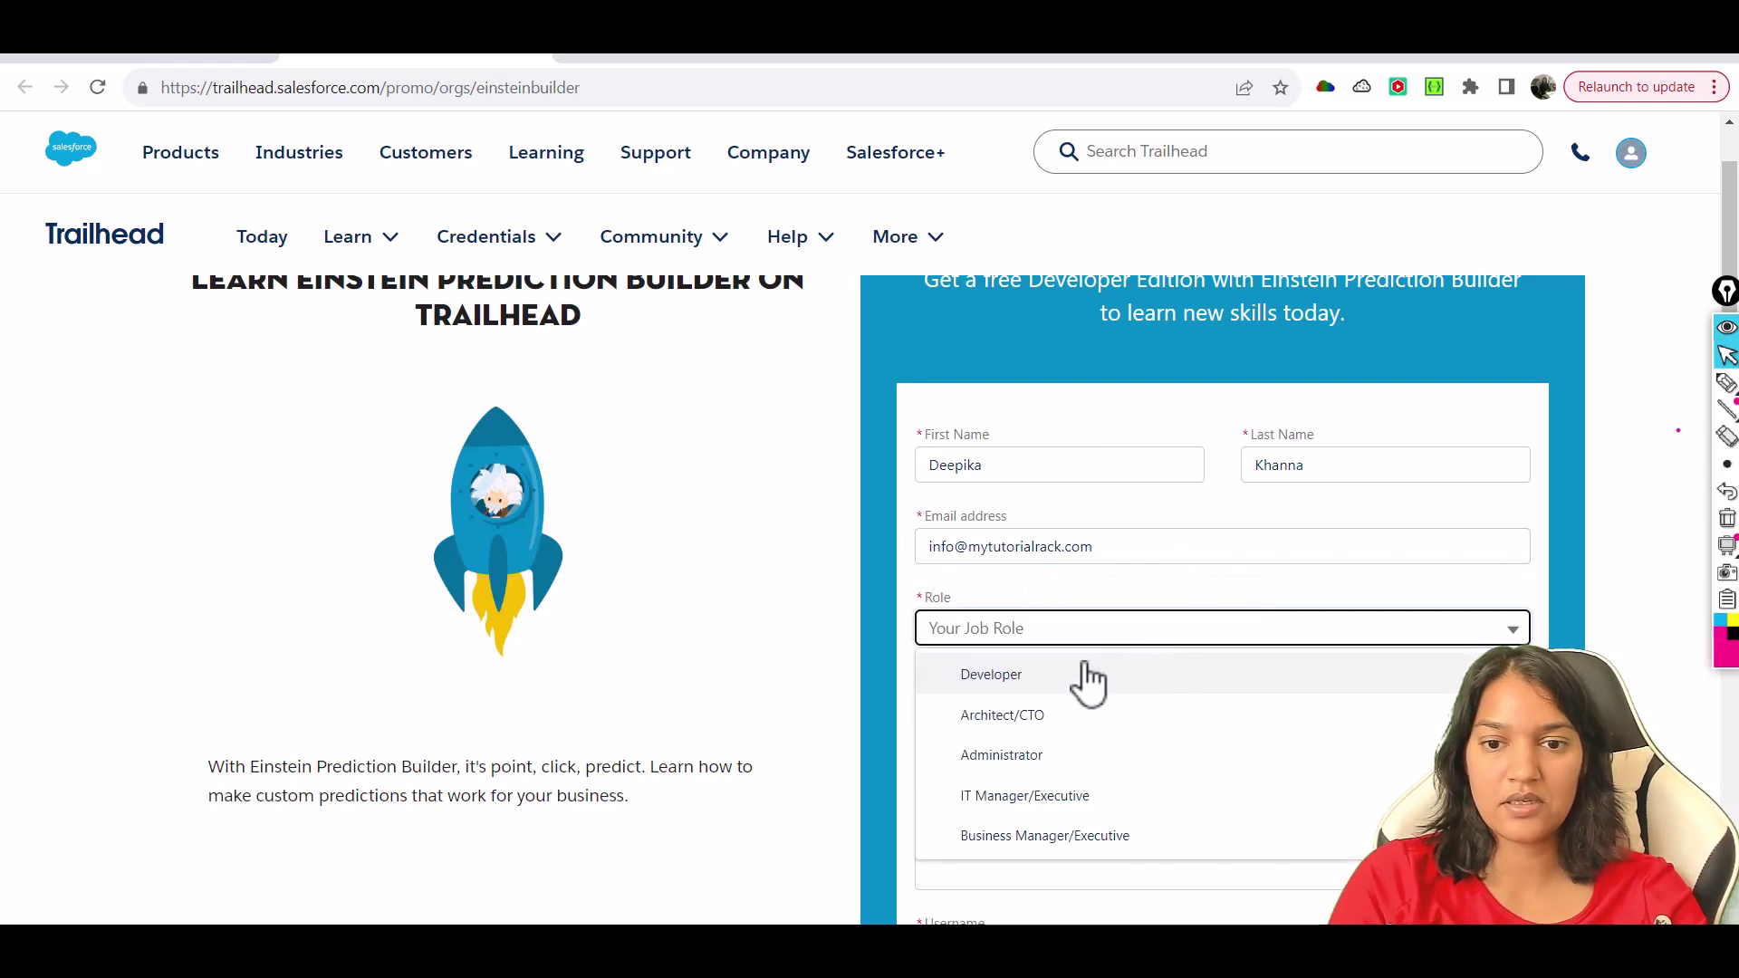
click(1036, 715)
text(M)
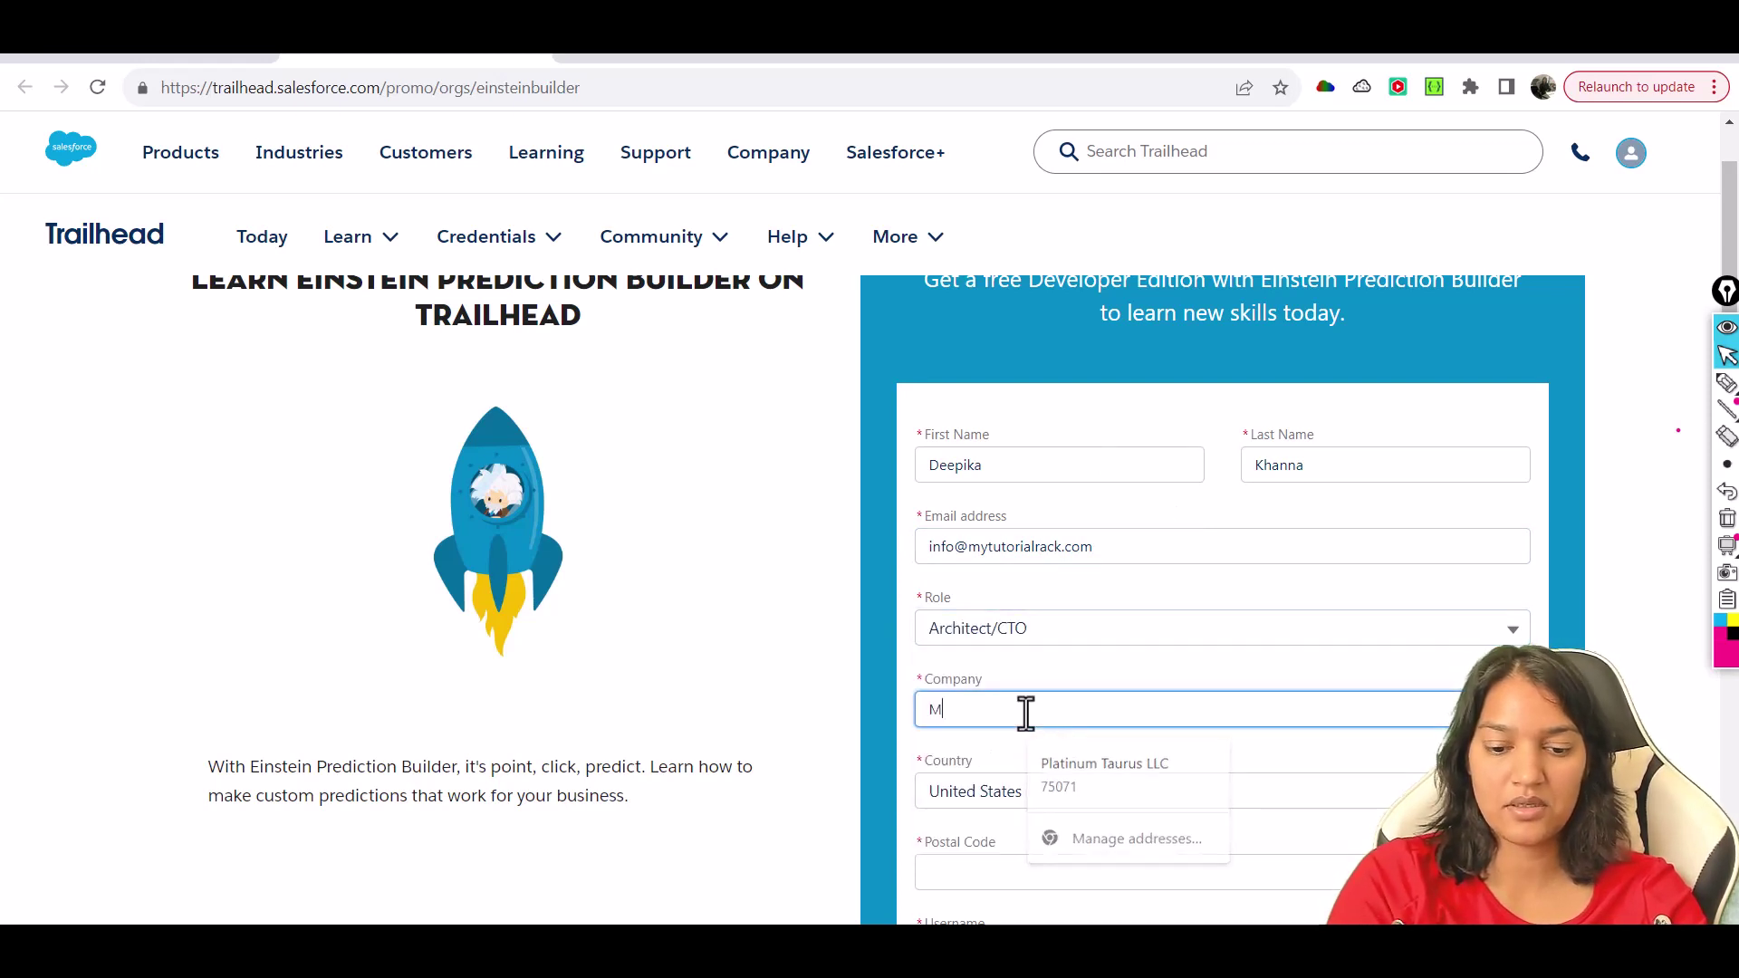
text(ytutorialrack)
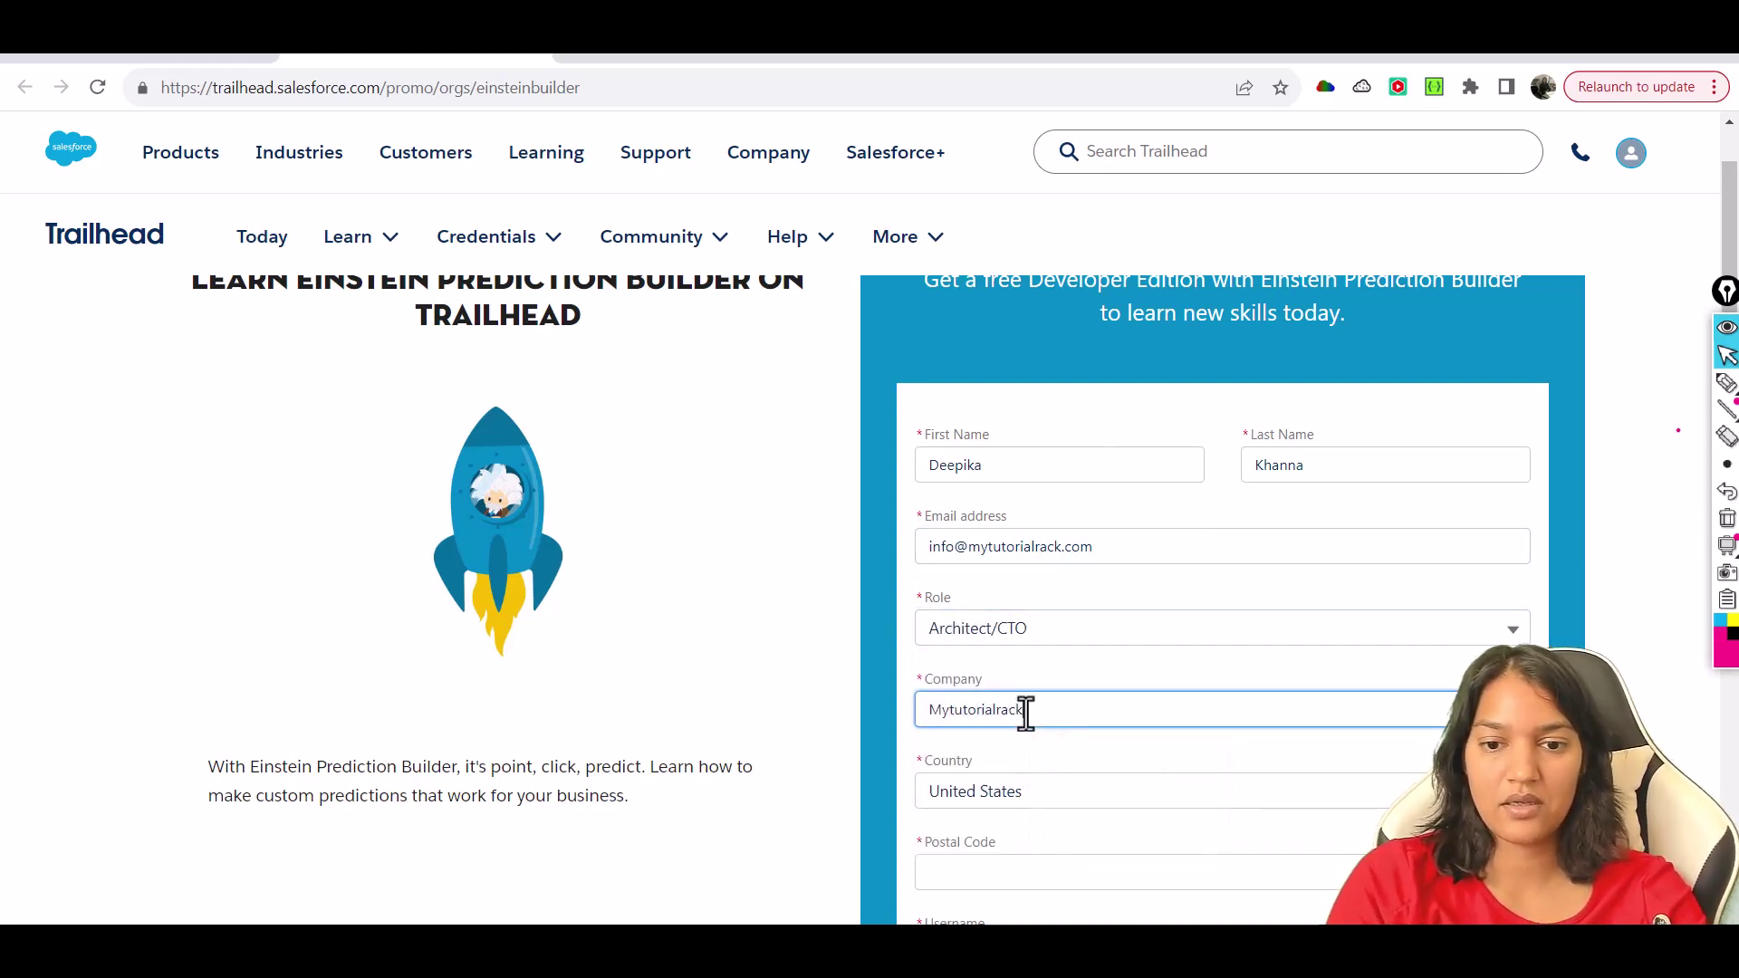
click(1007, 879)
text(7)
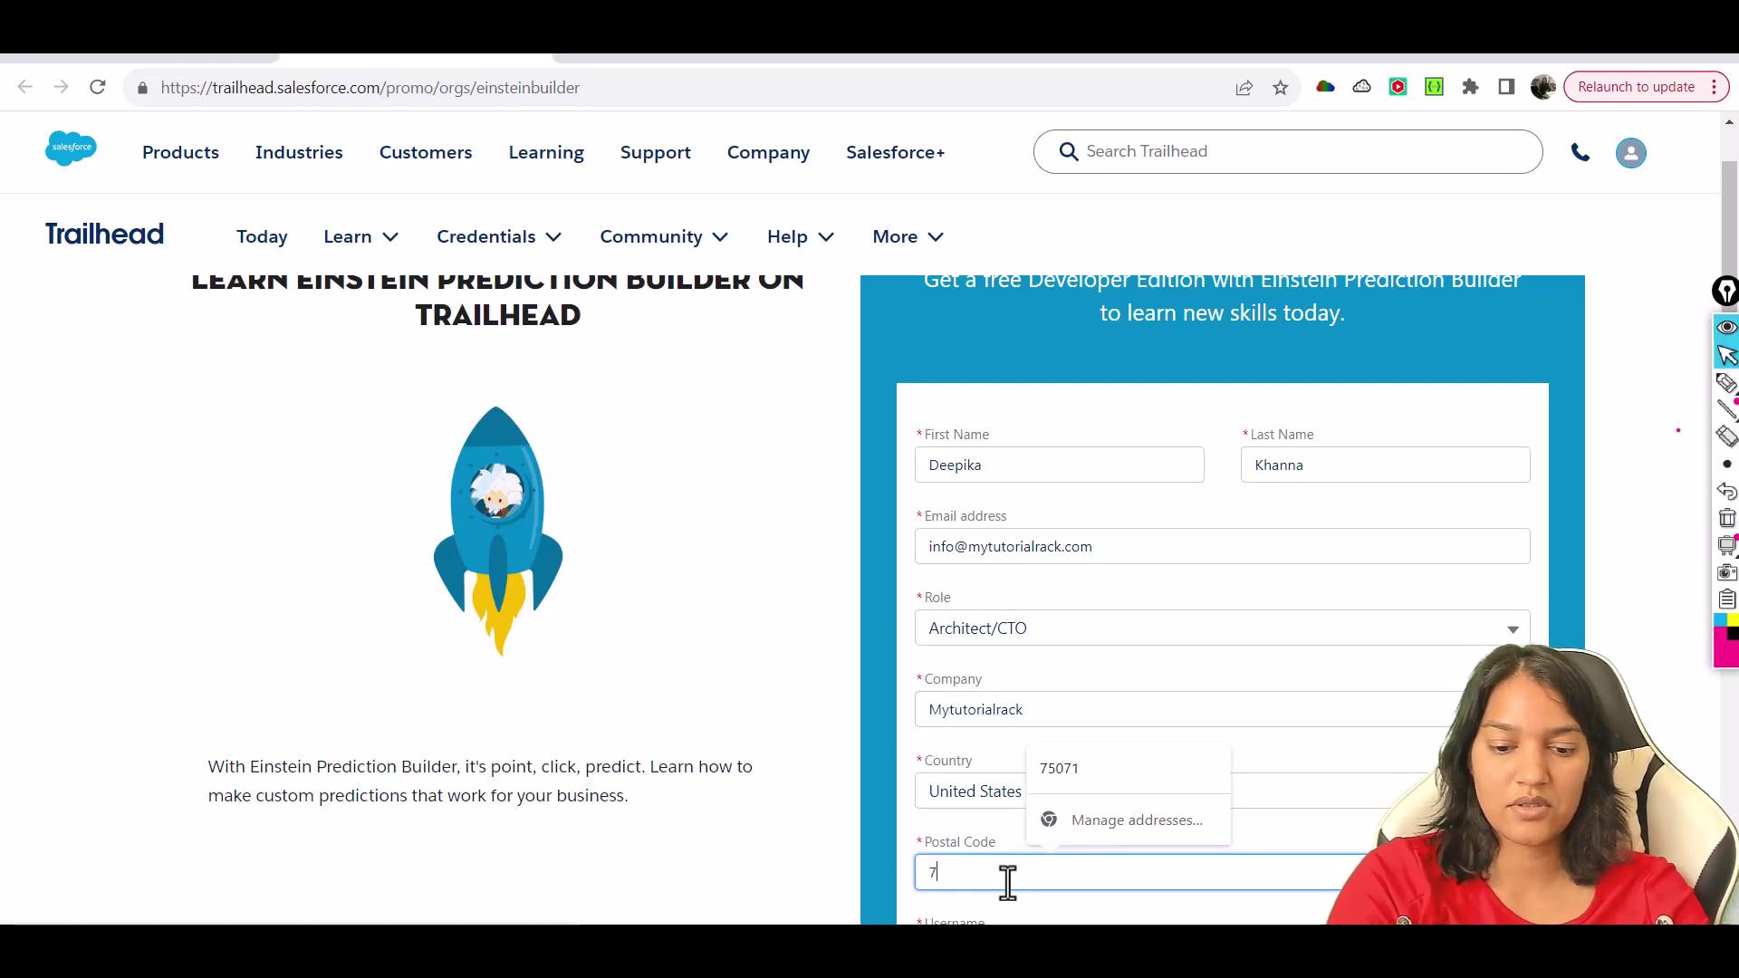
text(5071)
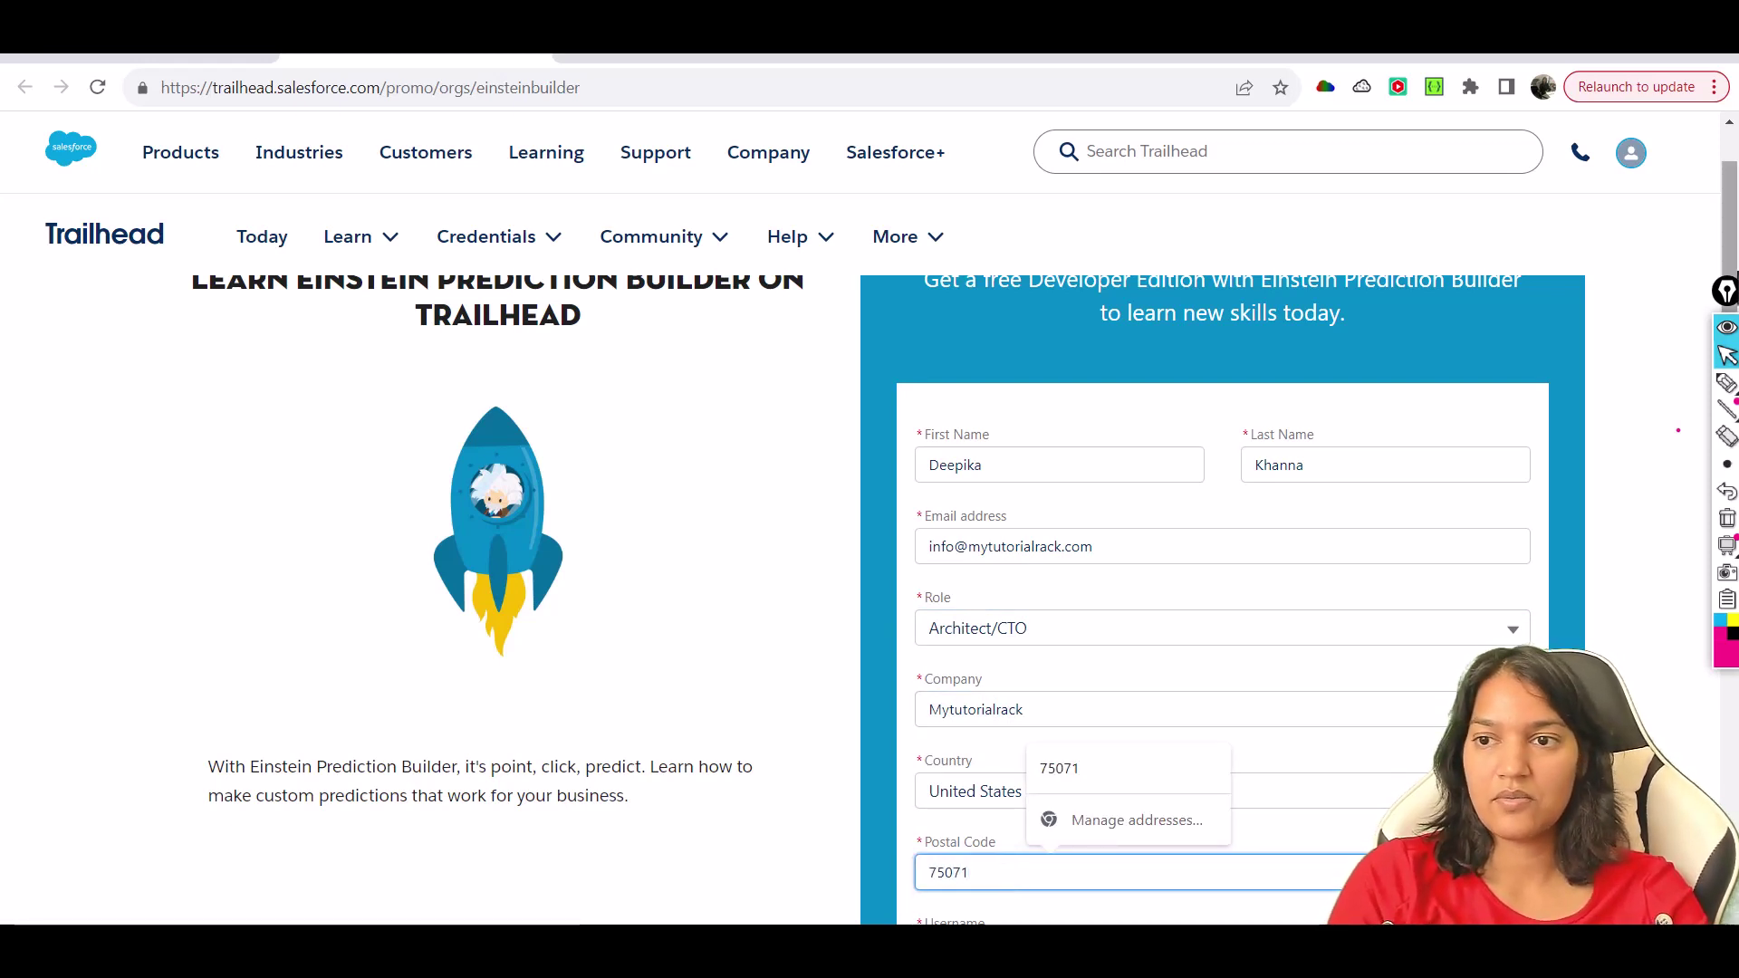
scroll(1731, 272, down, 2)
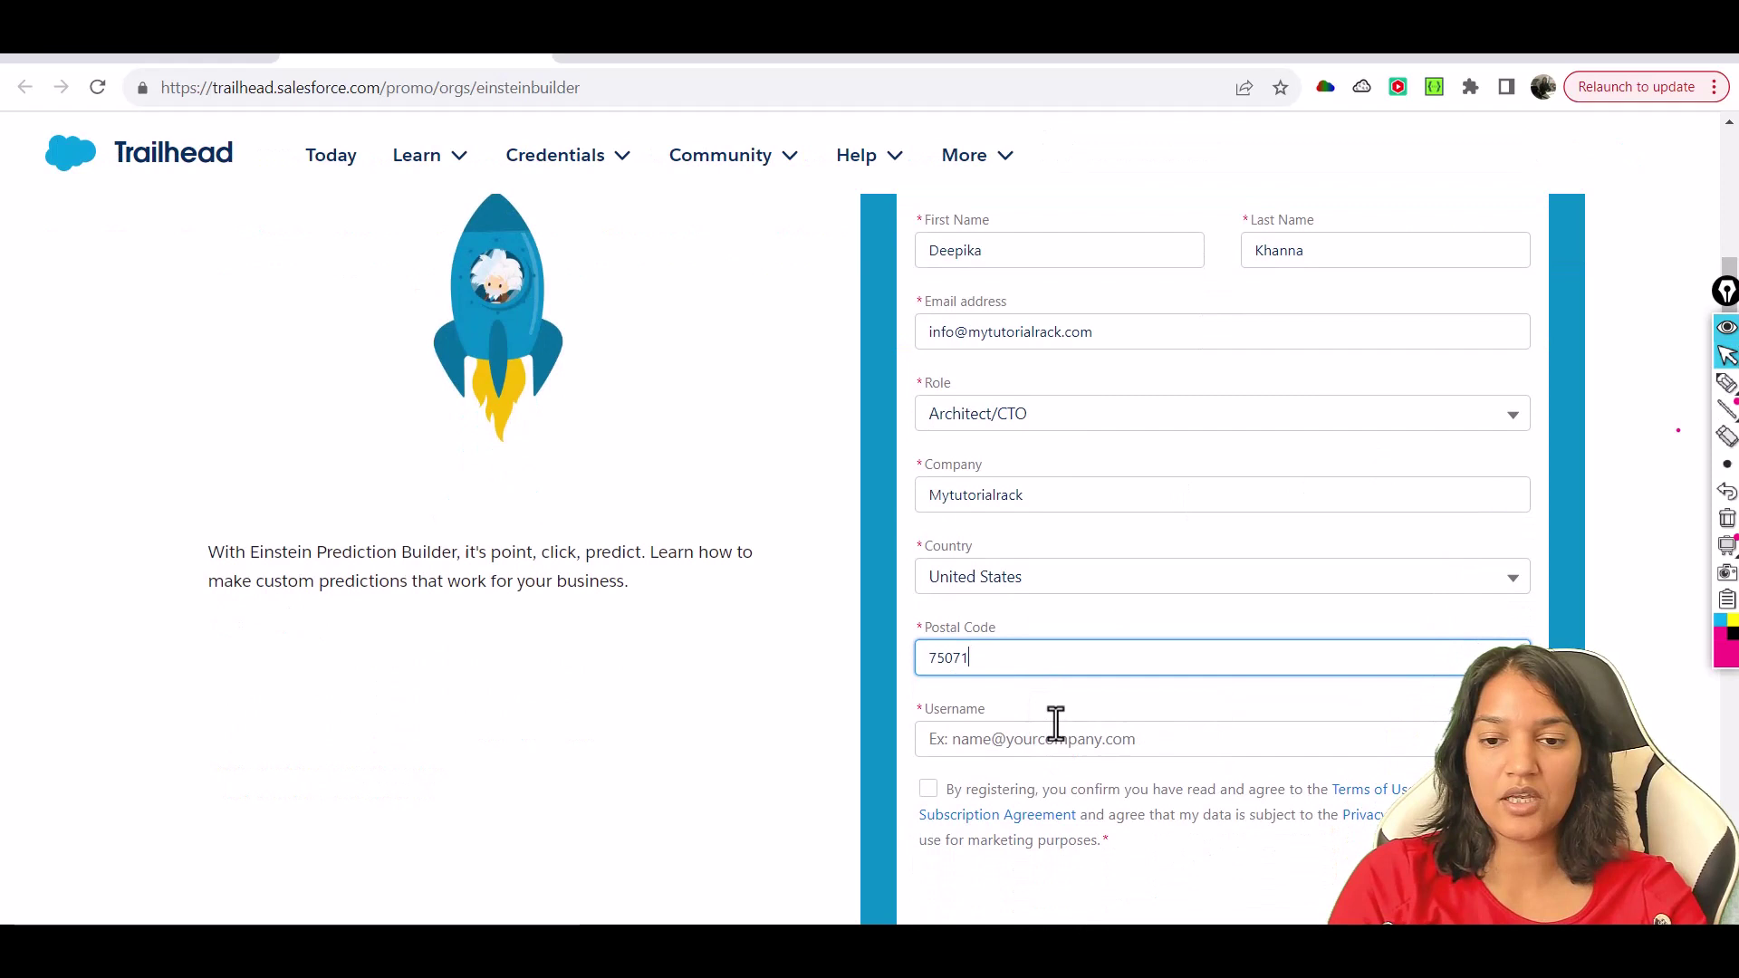
Step: Enter a username, accept the registration terms and submit the playground sign-up form
click(1047, 731)
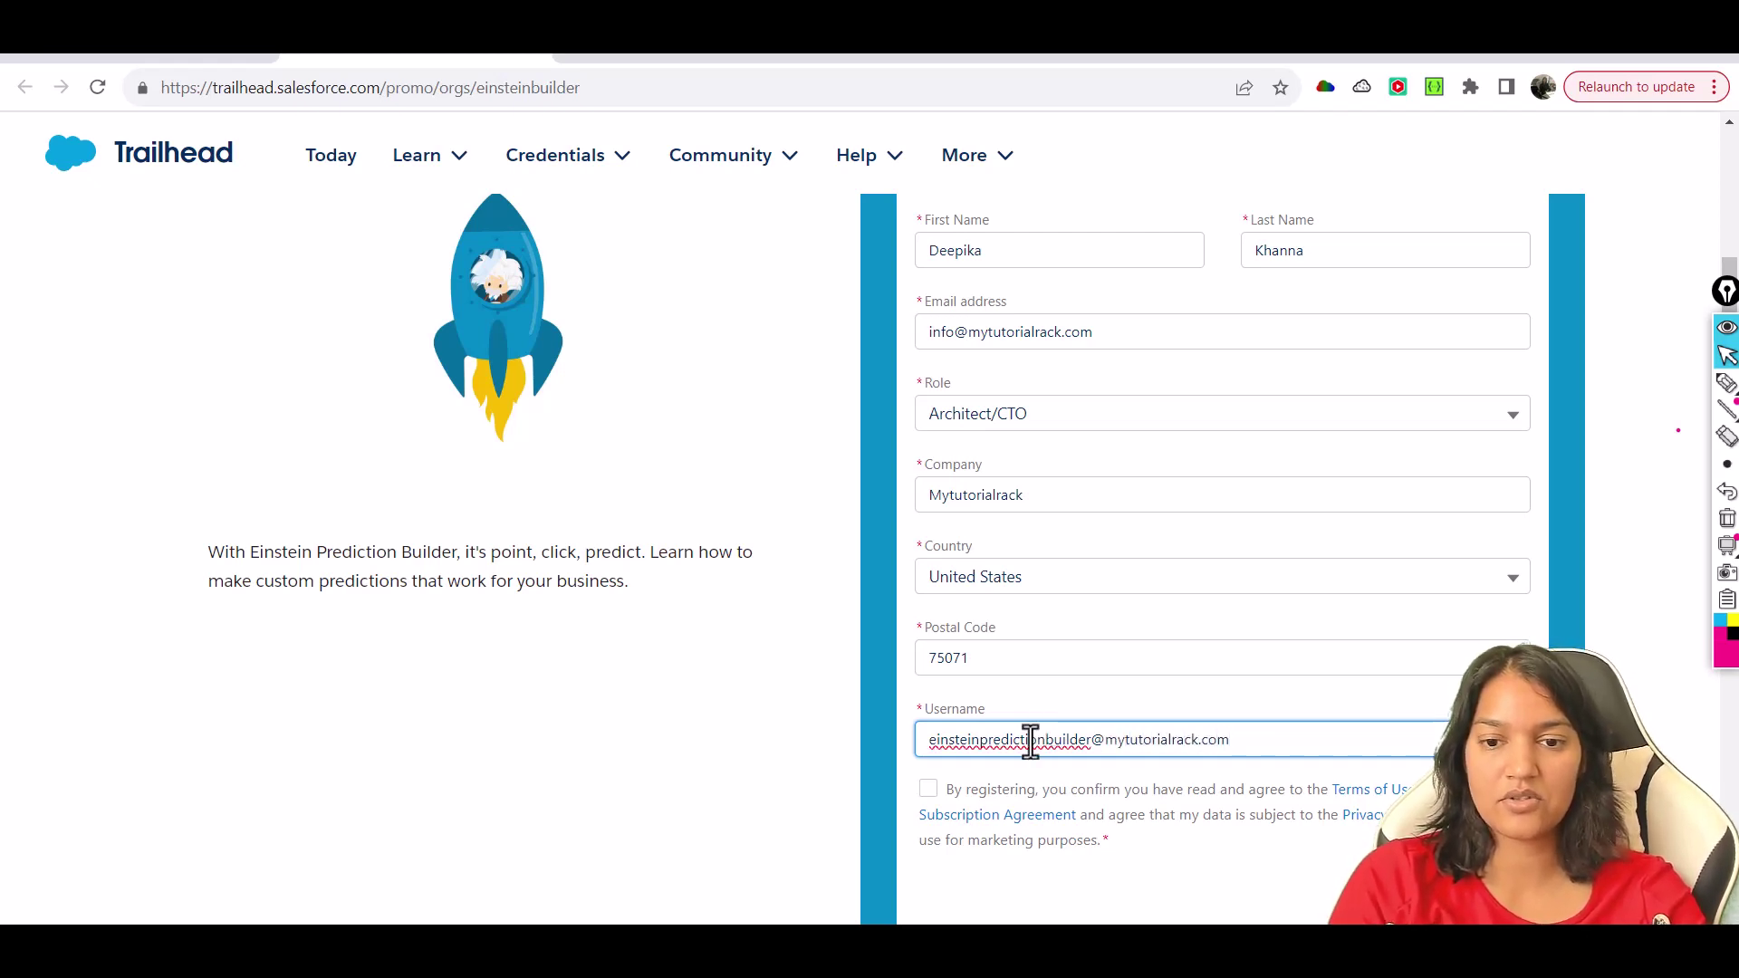
triple_click(1030, 740)
click(939, 800)
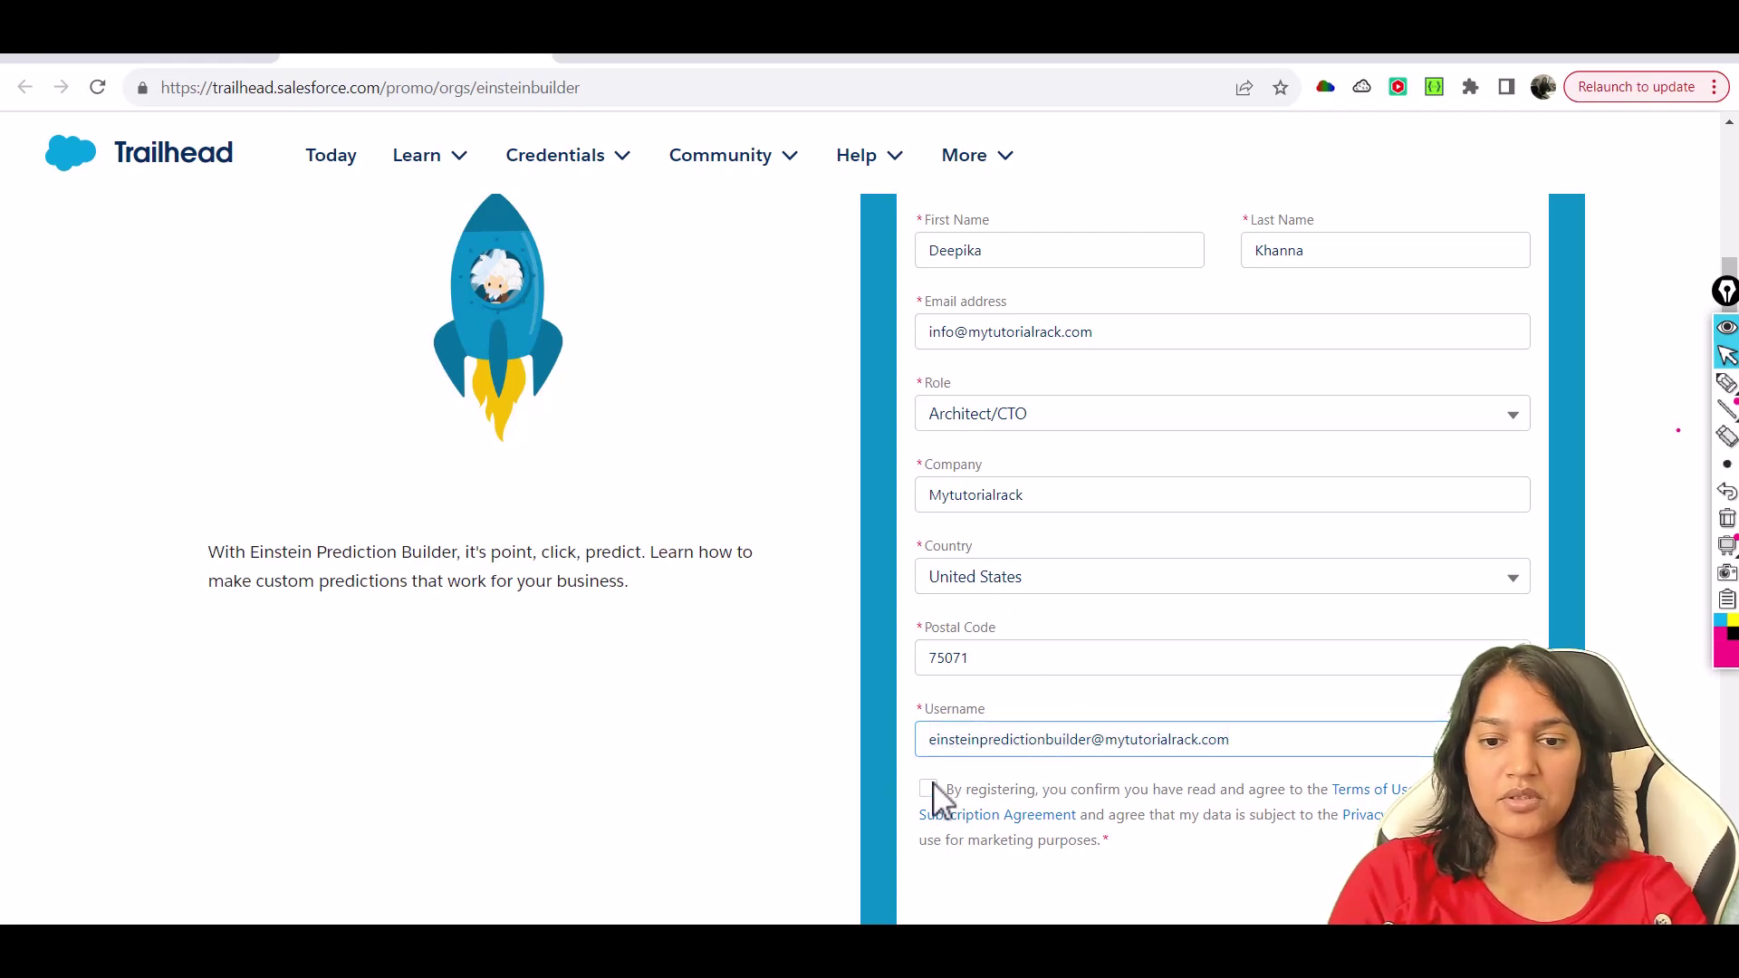
key(Return)
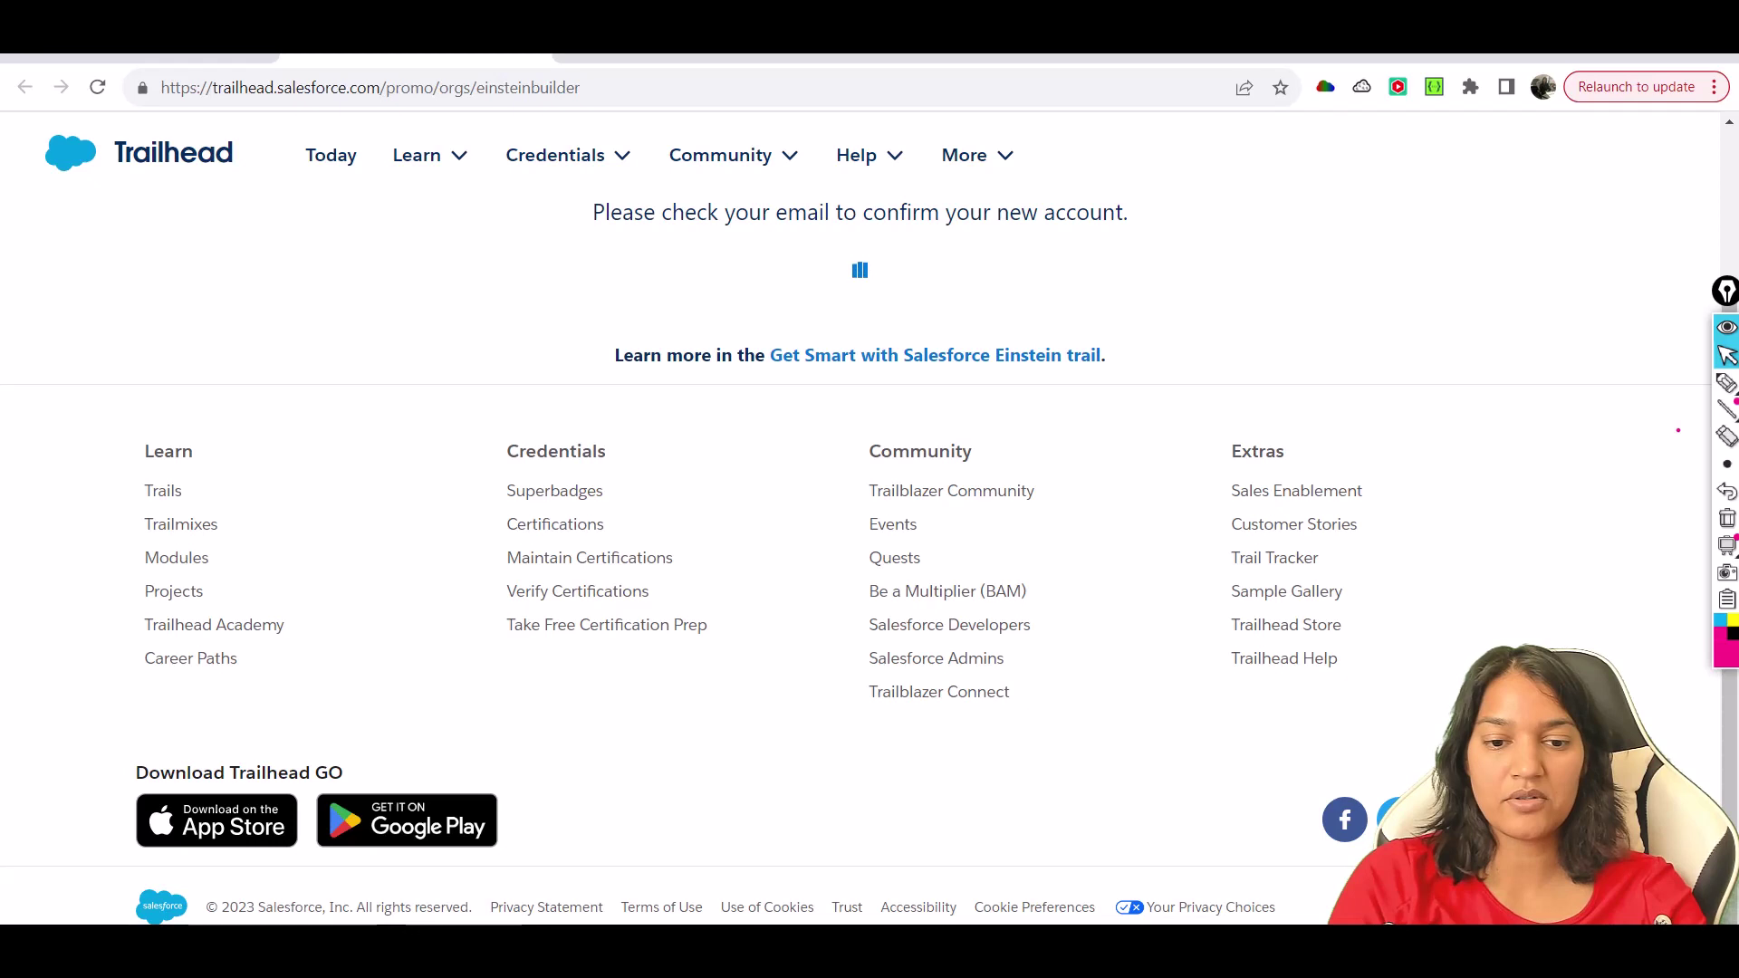
key(super)
text(no)
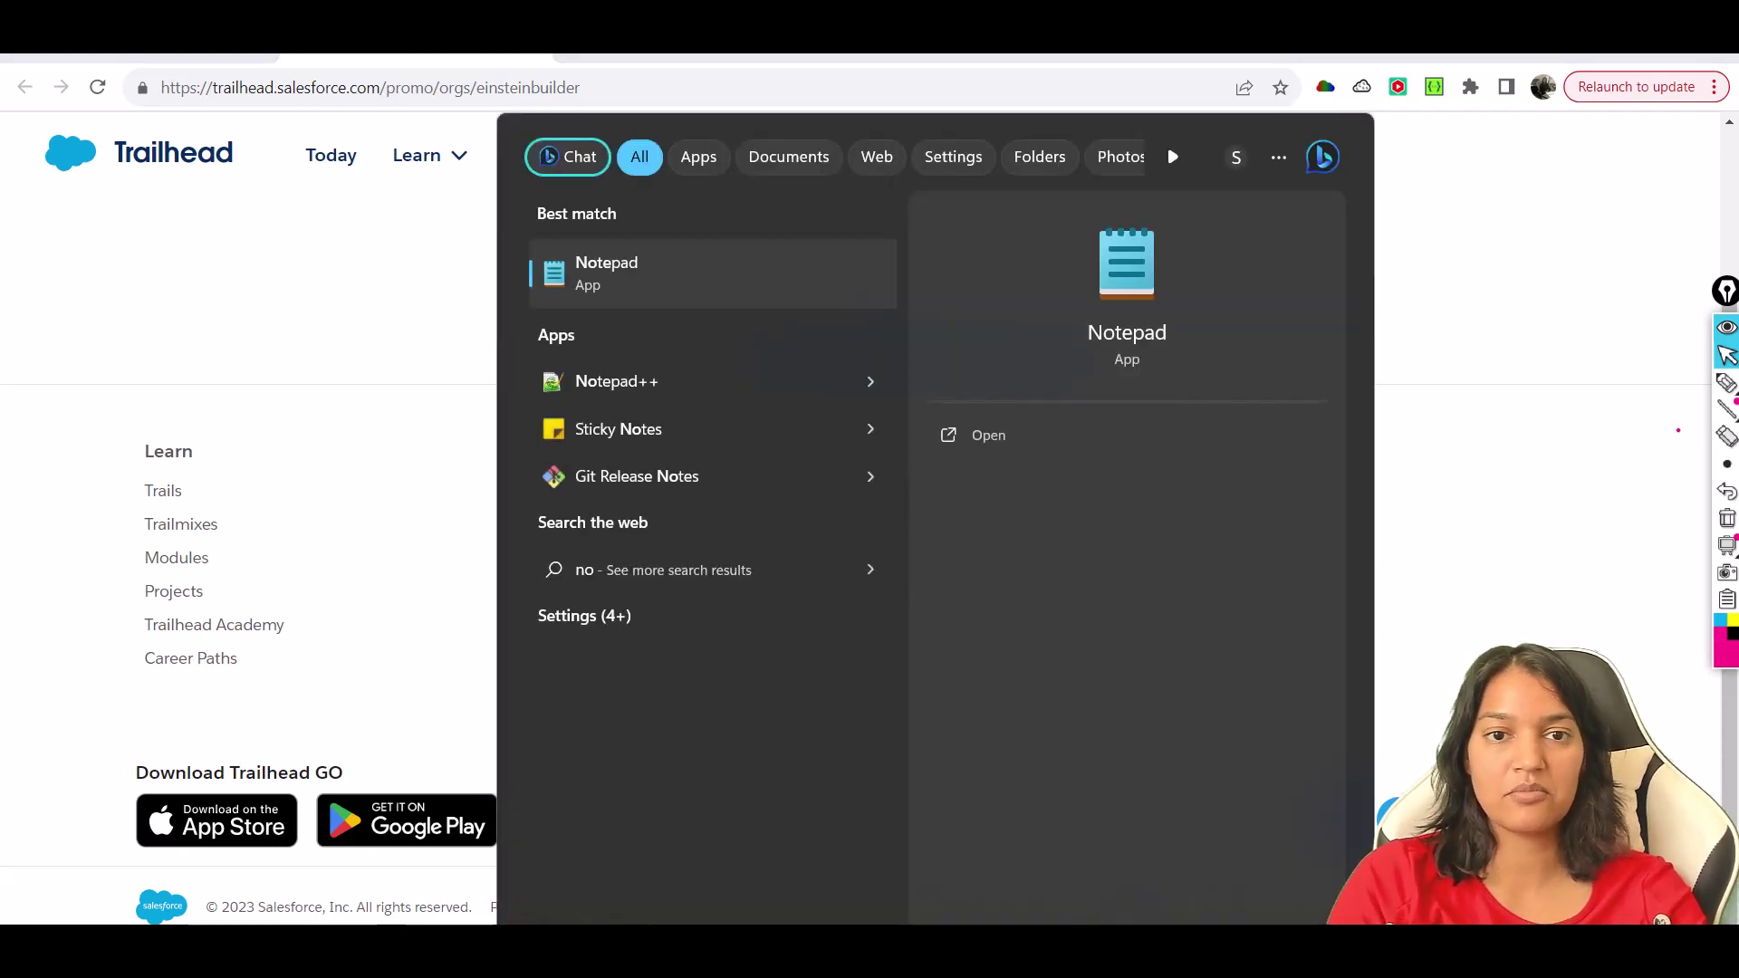
text(te)
click(650, 276)
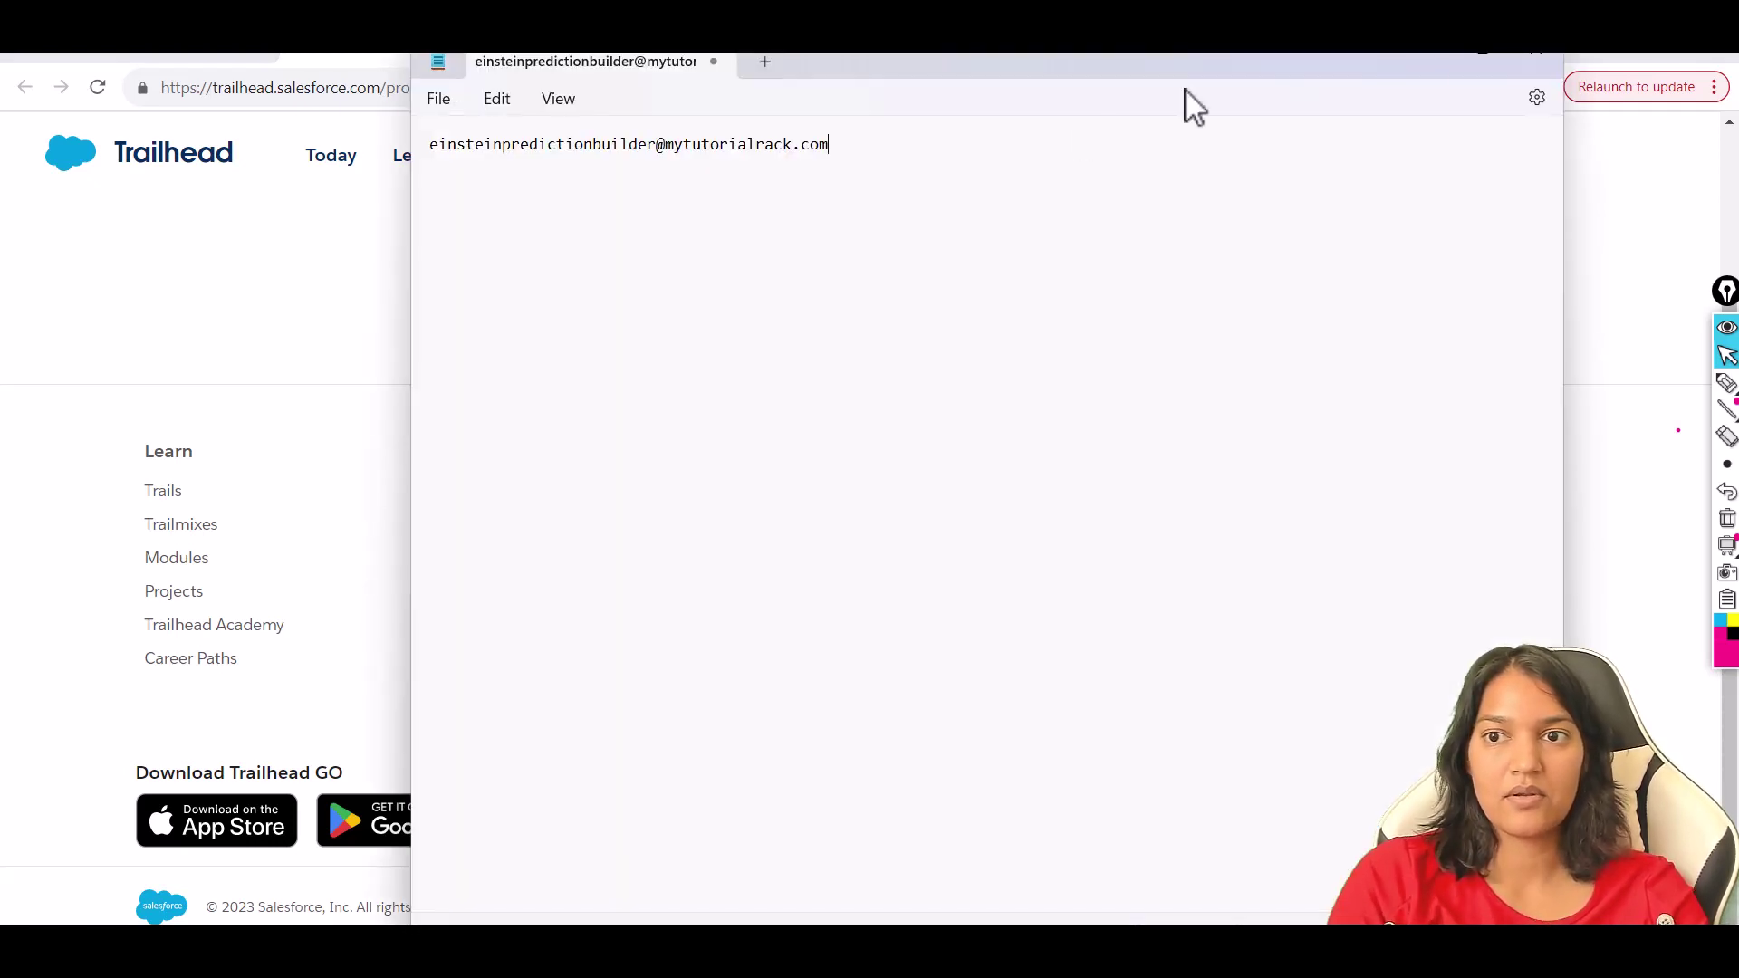
click(1449, 59)
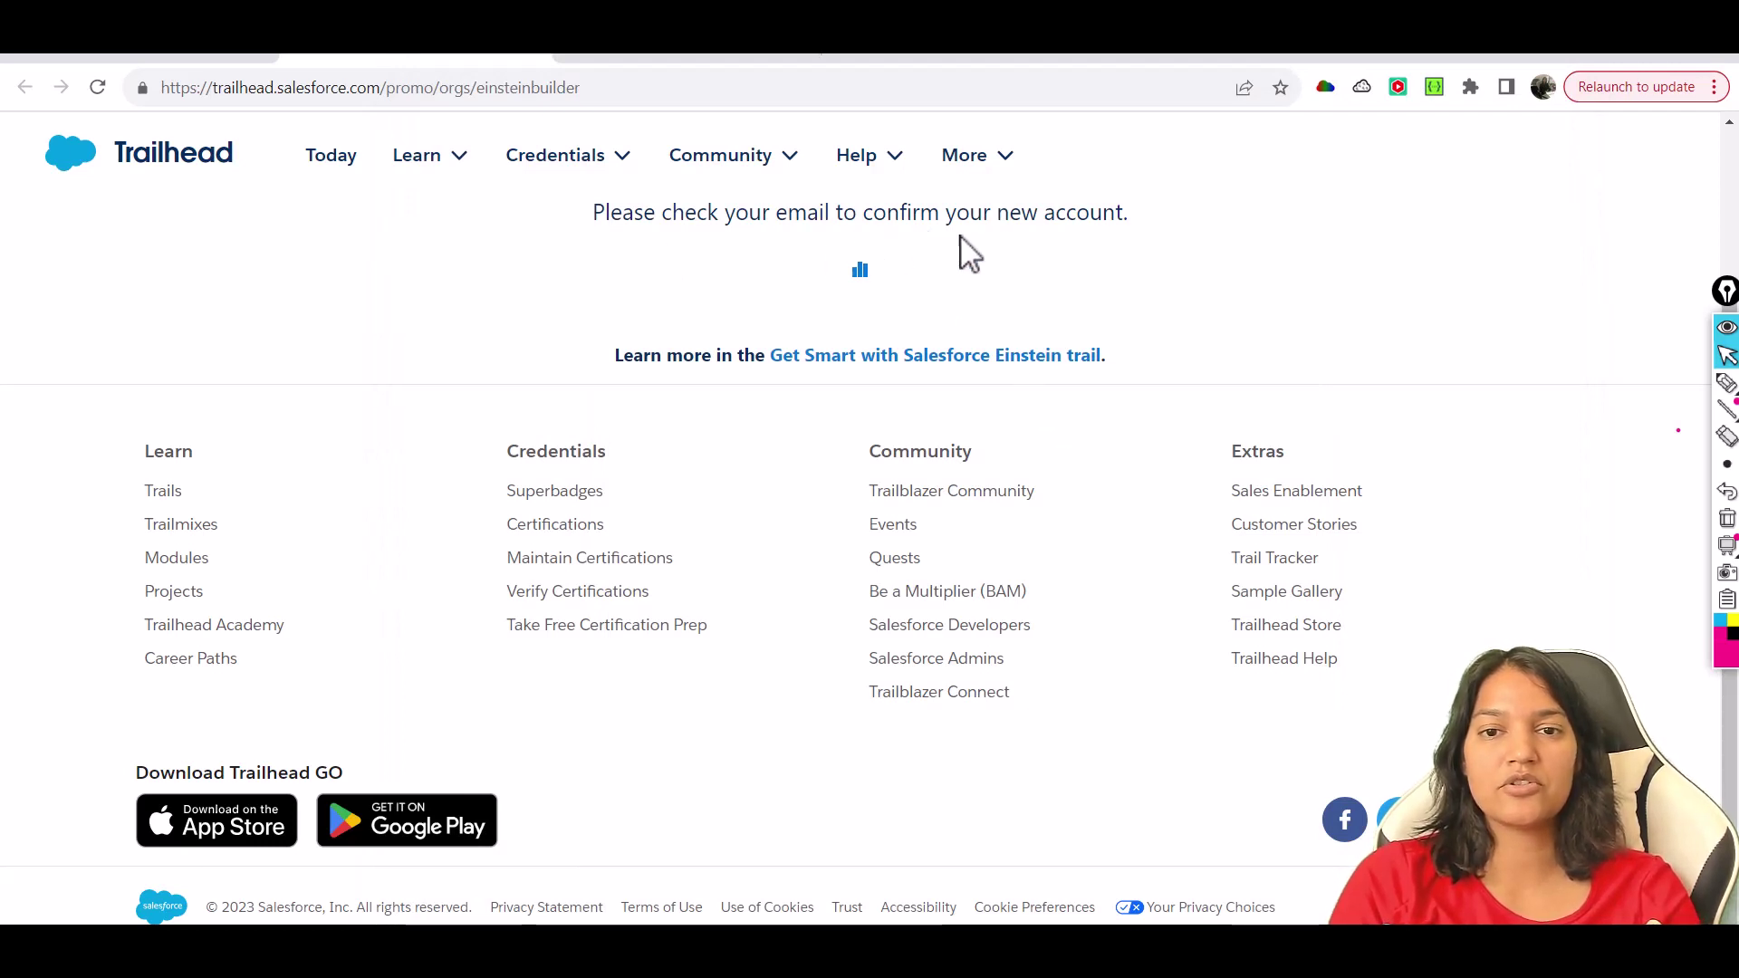
Step: Follow the new org's login link from the Salesforce verification email in Outlook
click(671, 60)
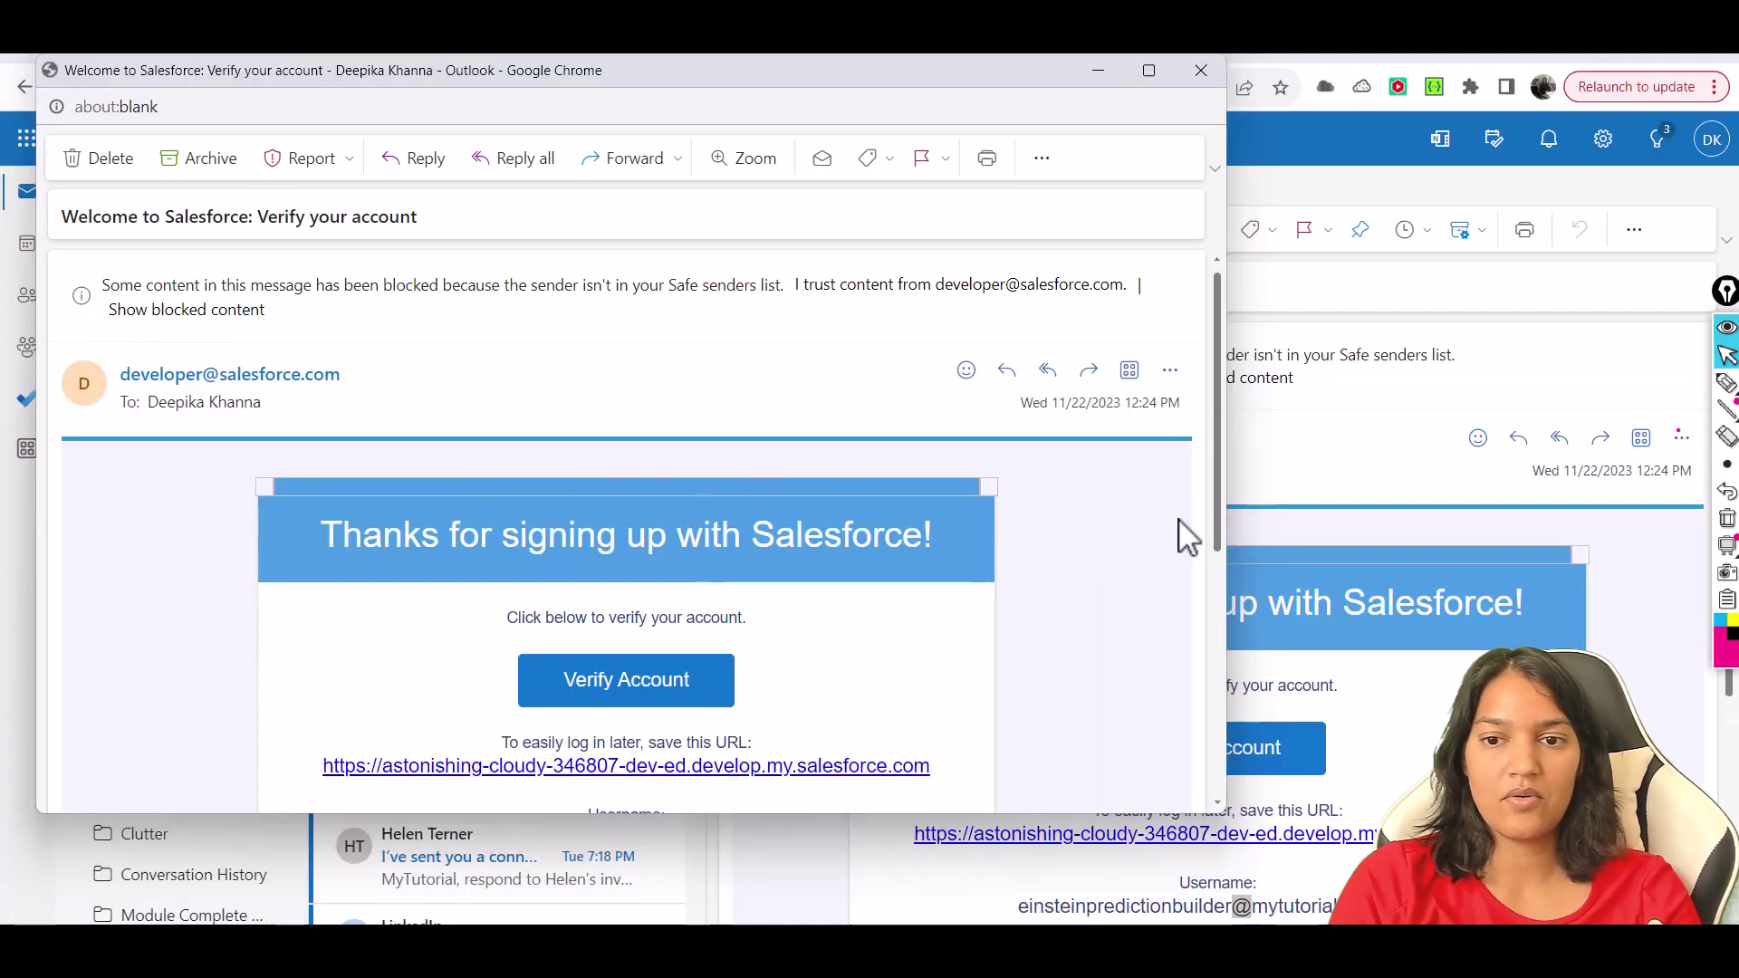
drag(1208, 525, 1213, 573)
scroll(1208, 558, down, 1)
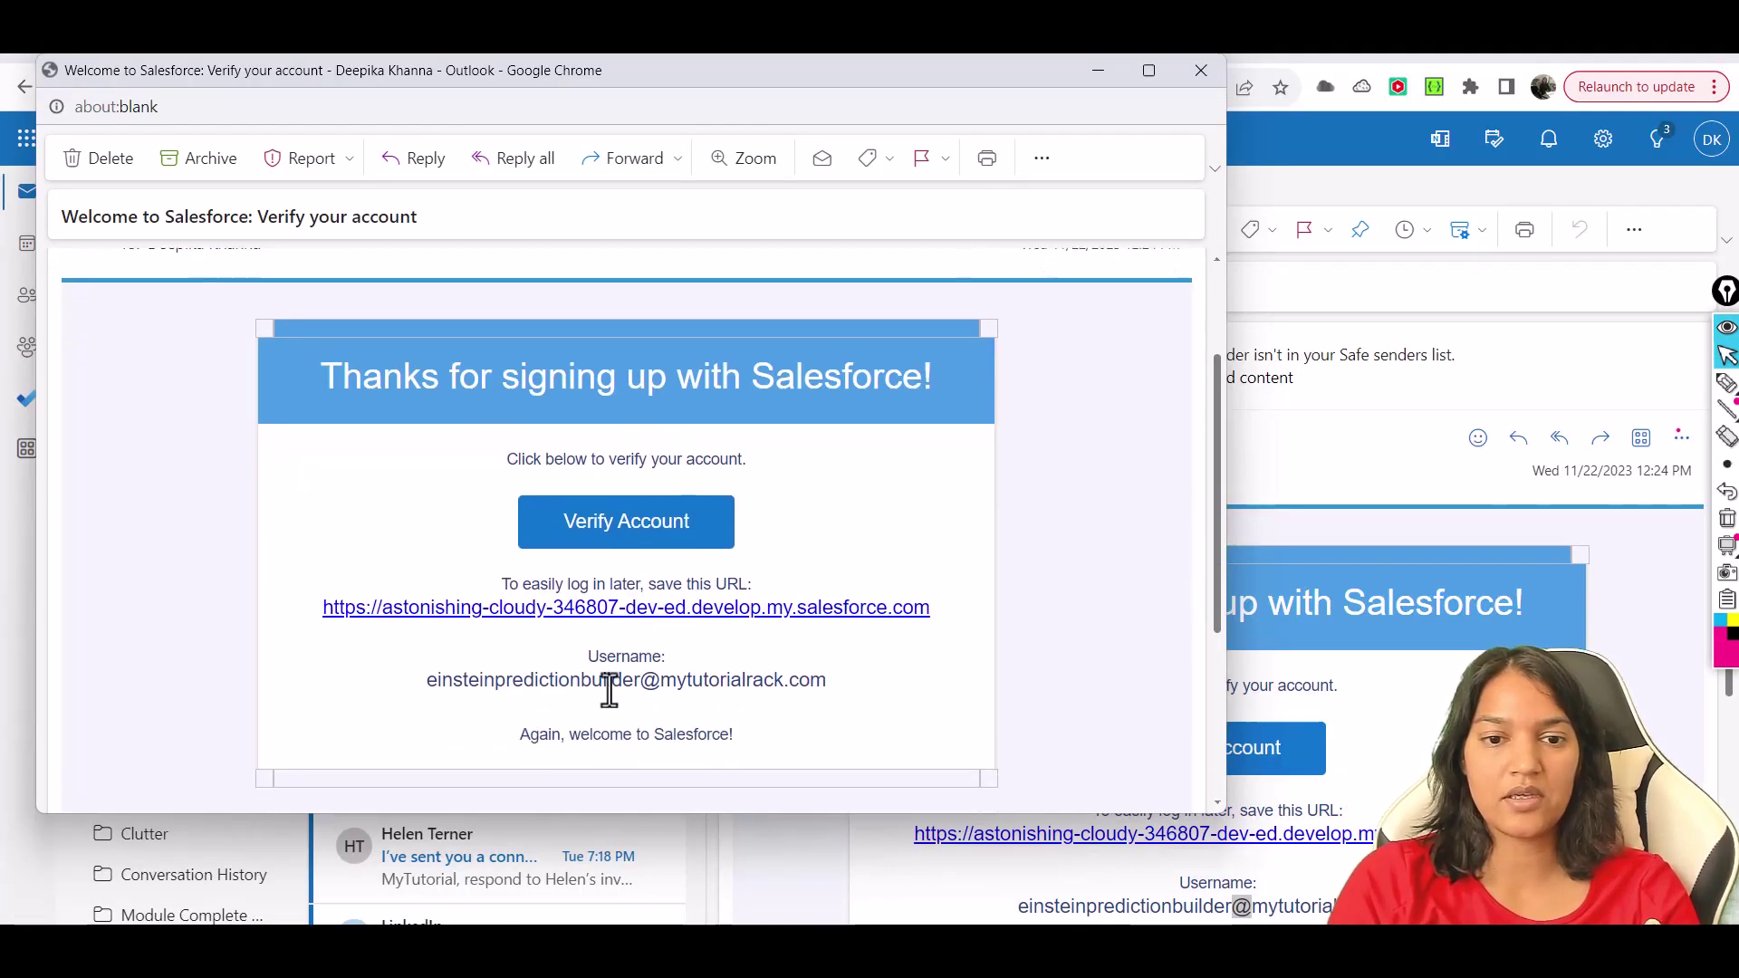
click(674, 616)
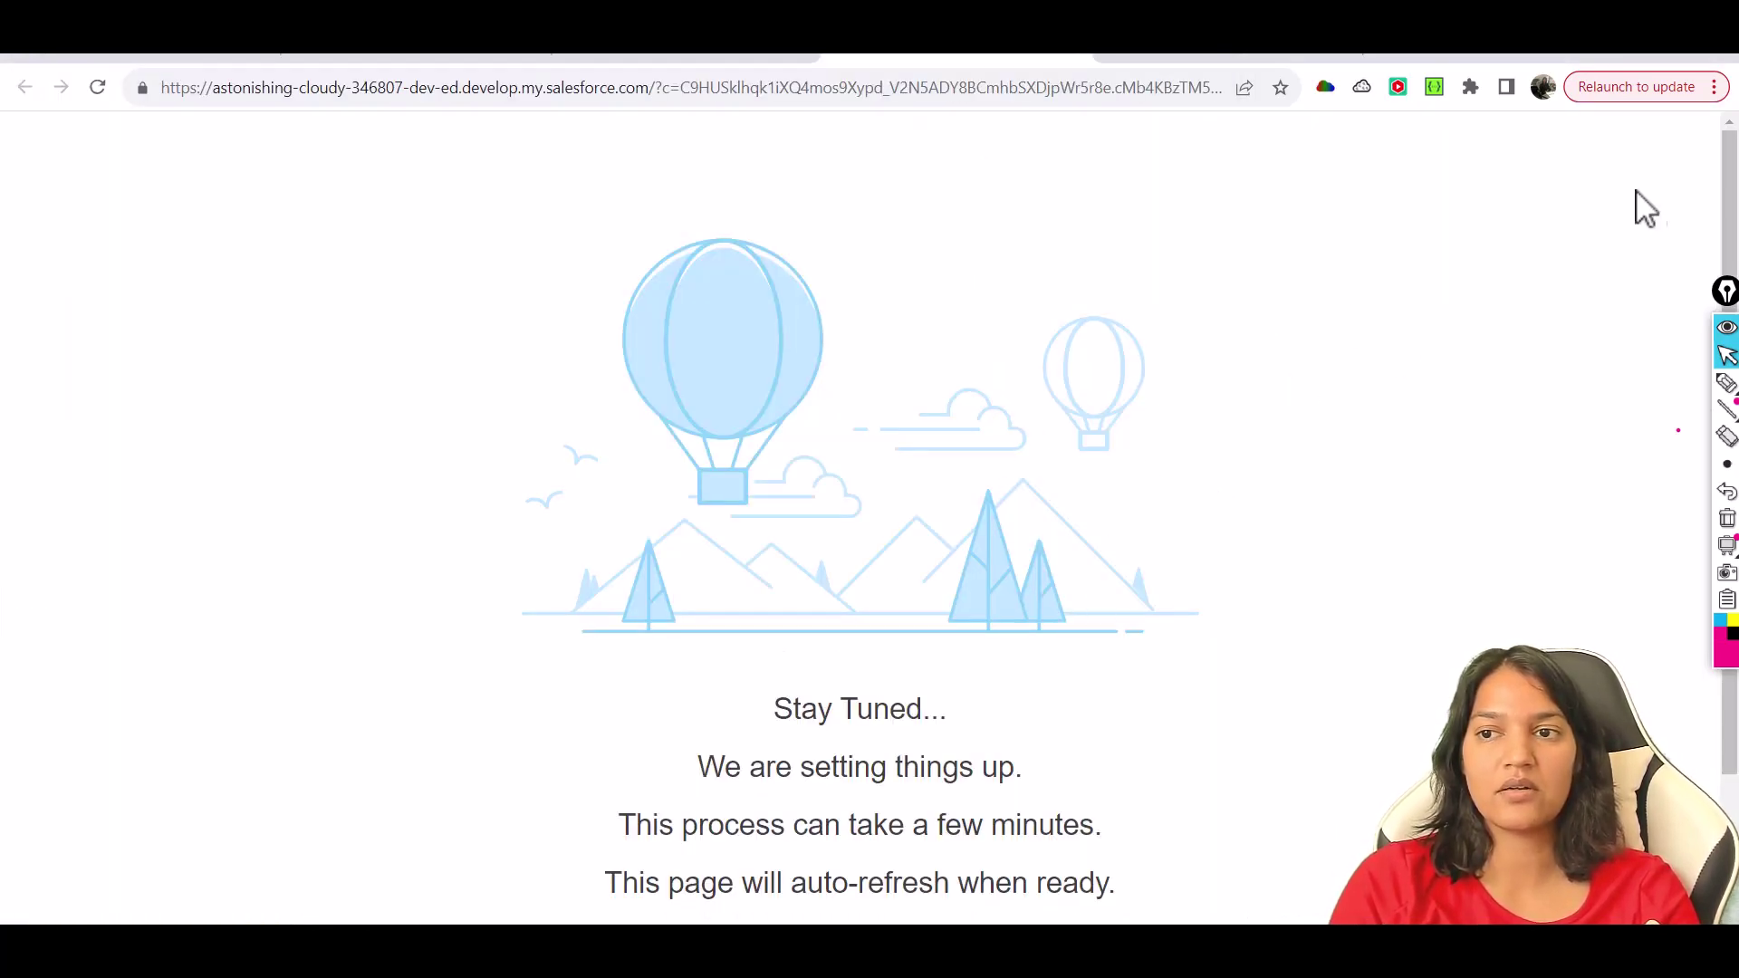
drag(1729, 212, 1730, 332)
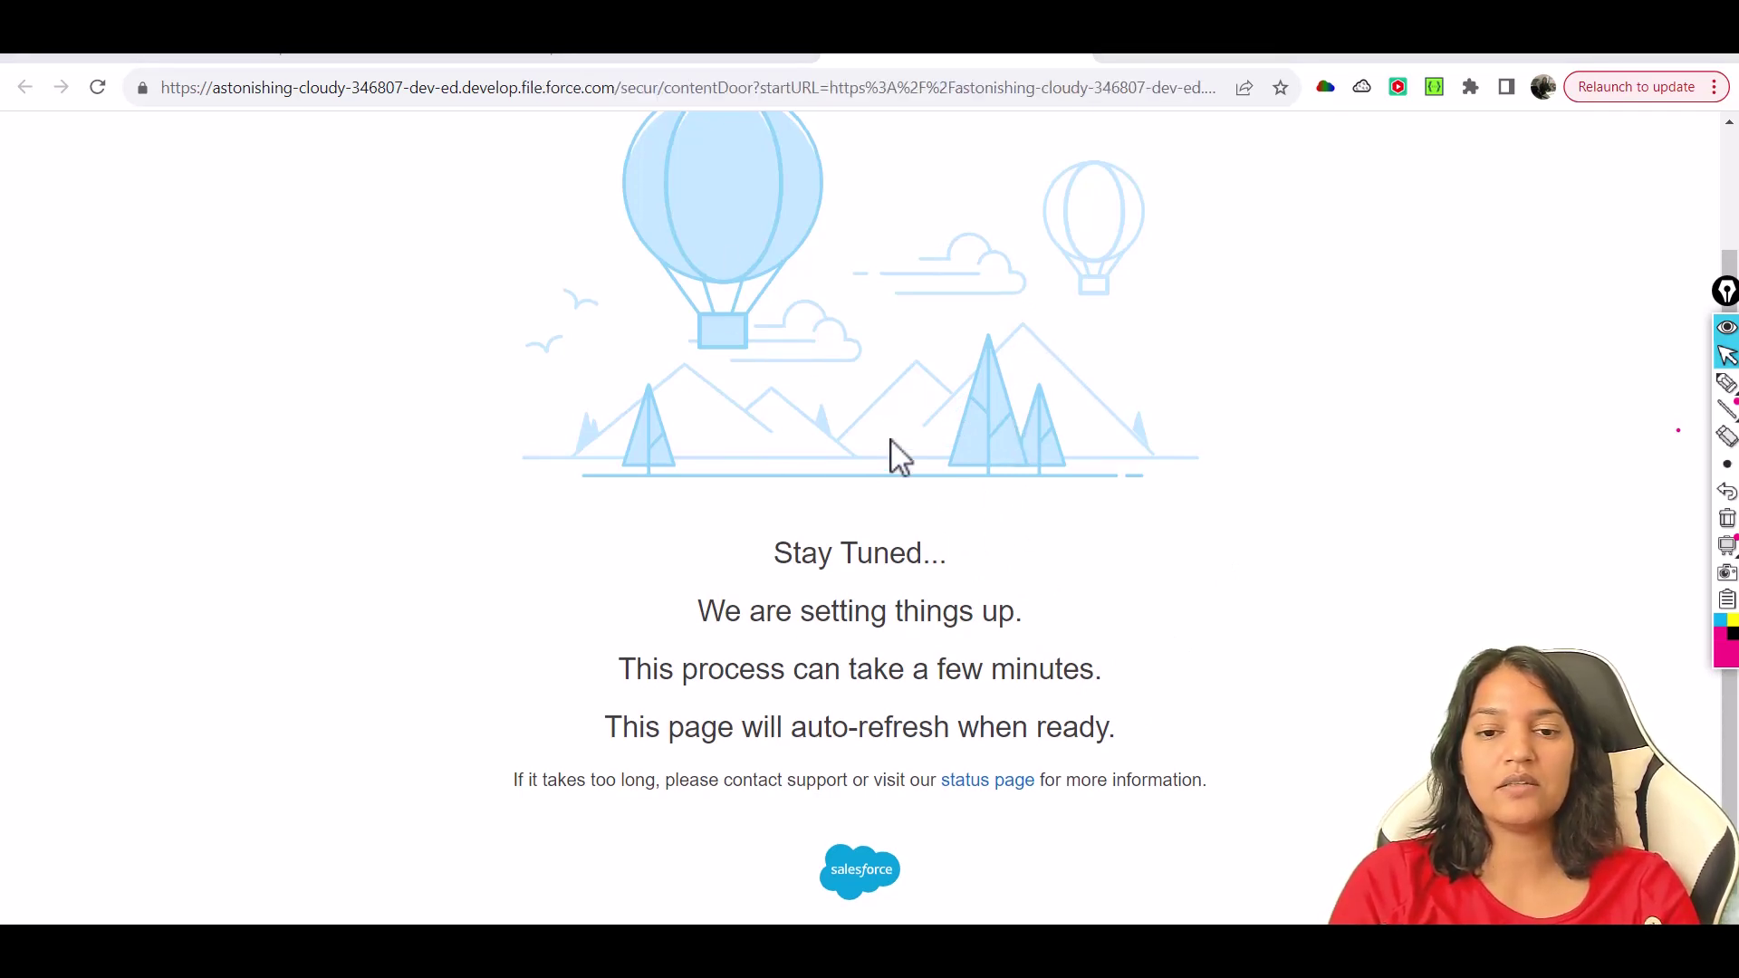
Step: Wait on the 'Stay Tuned' page, briefly checking Outlook, until provisioning completes
click(718, 59)
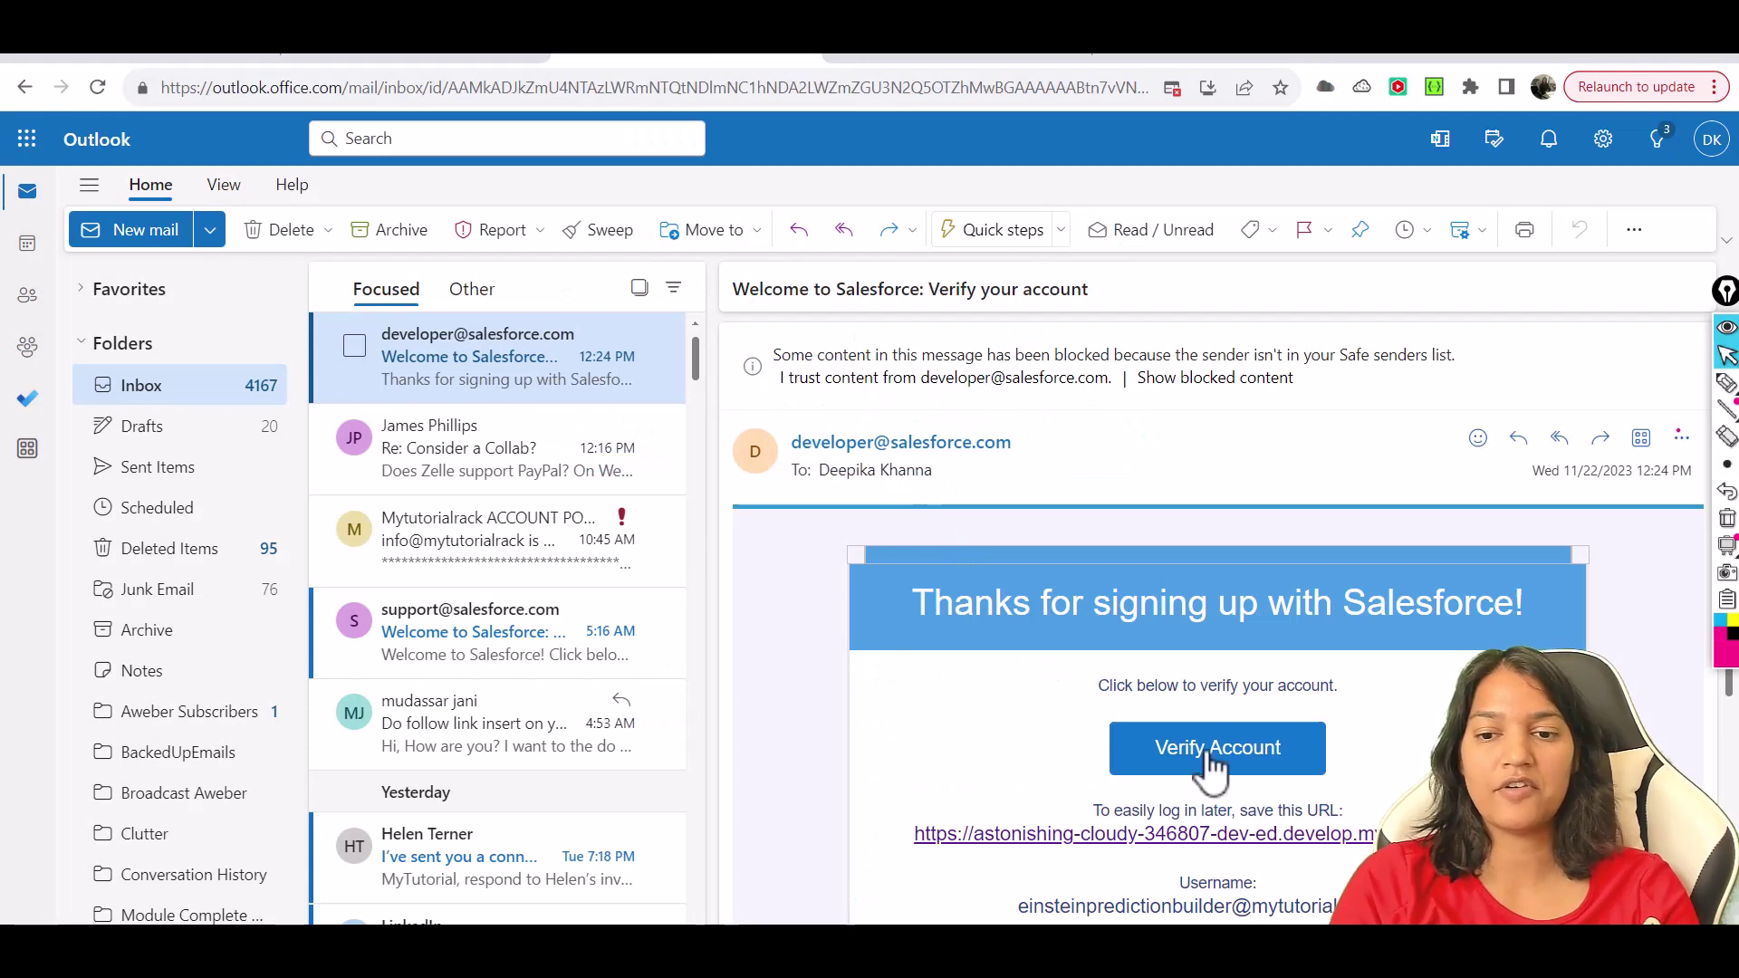
click(983, 58)
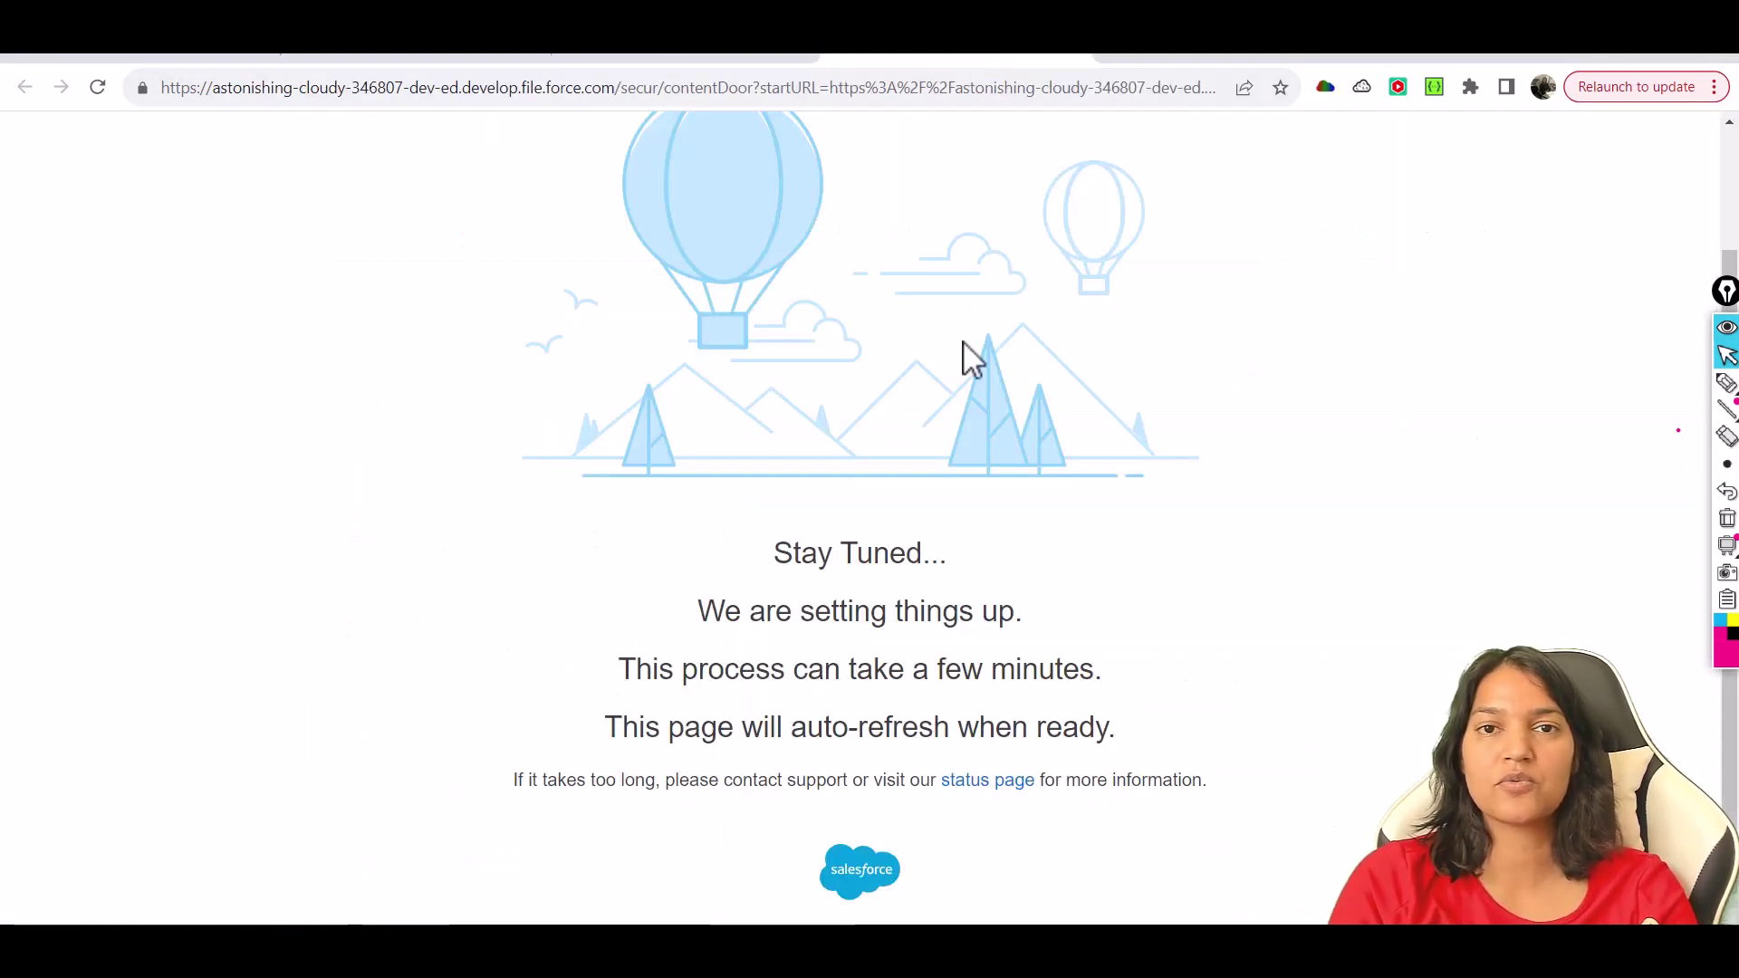
drag(712, 716, 1073, 720)
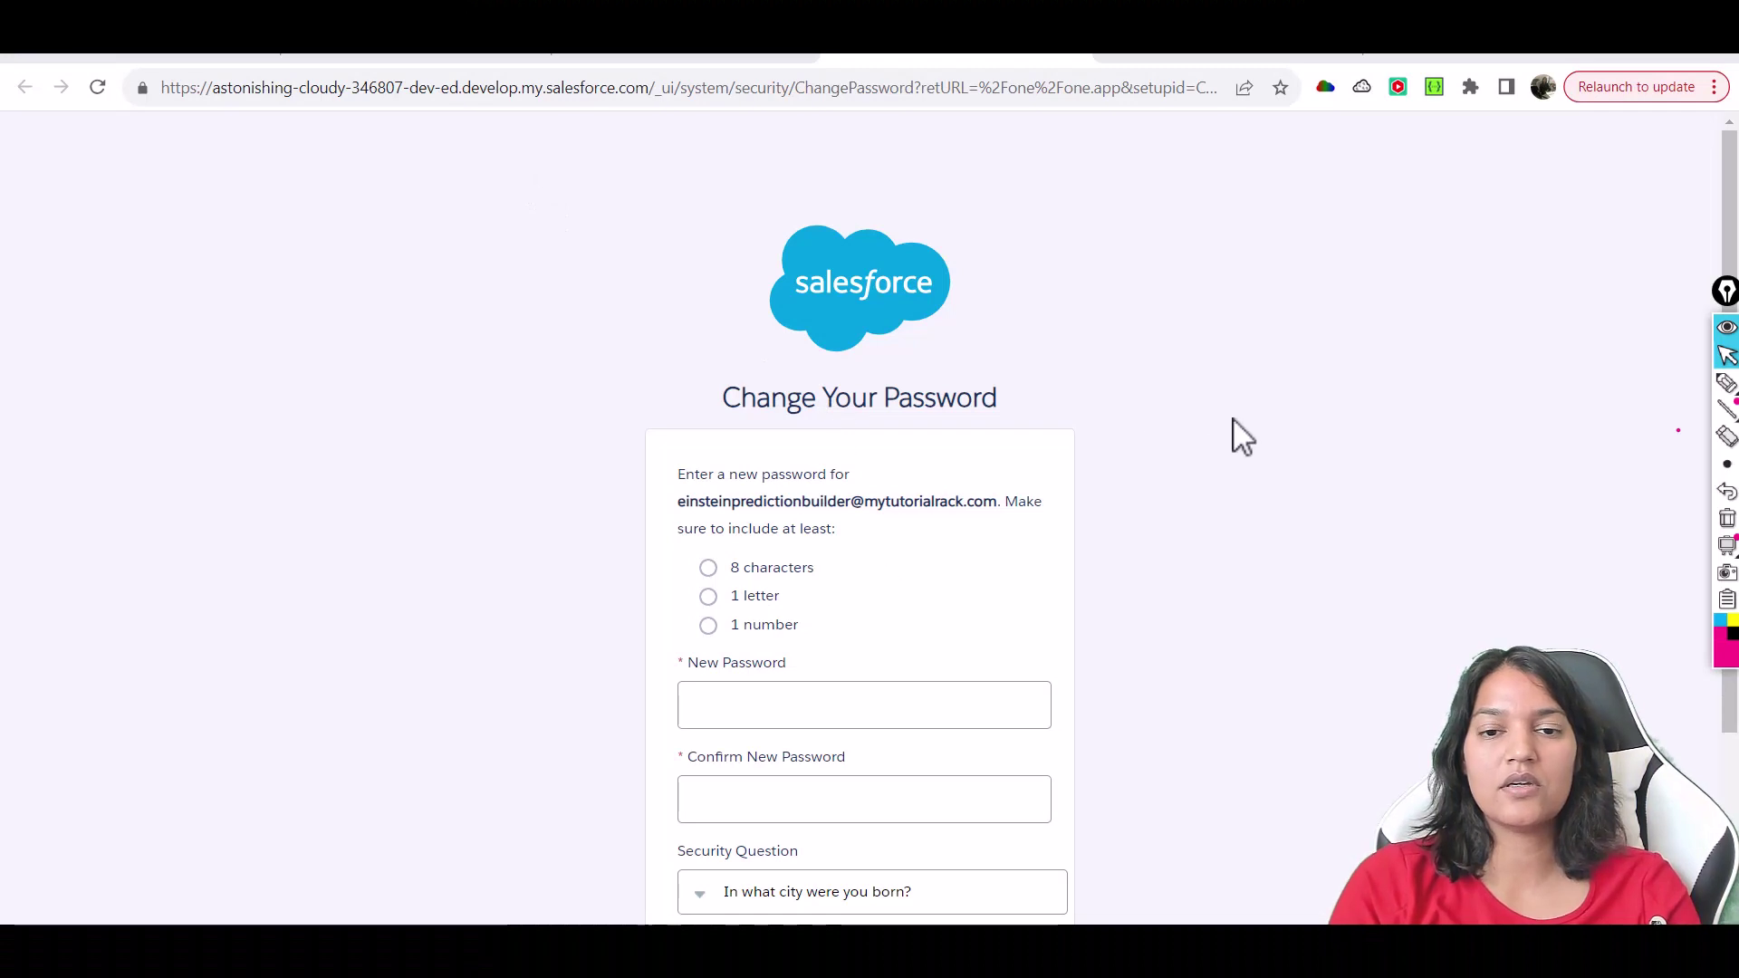
scroll(1728, 205, down, 1)
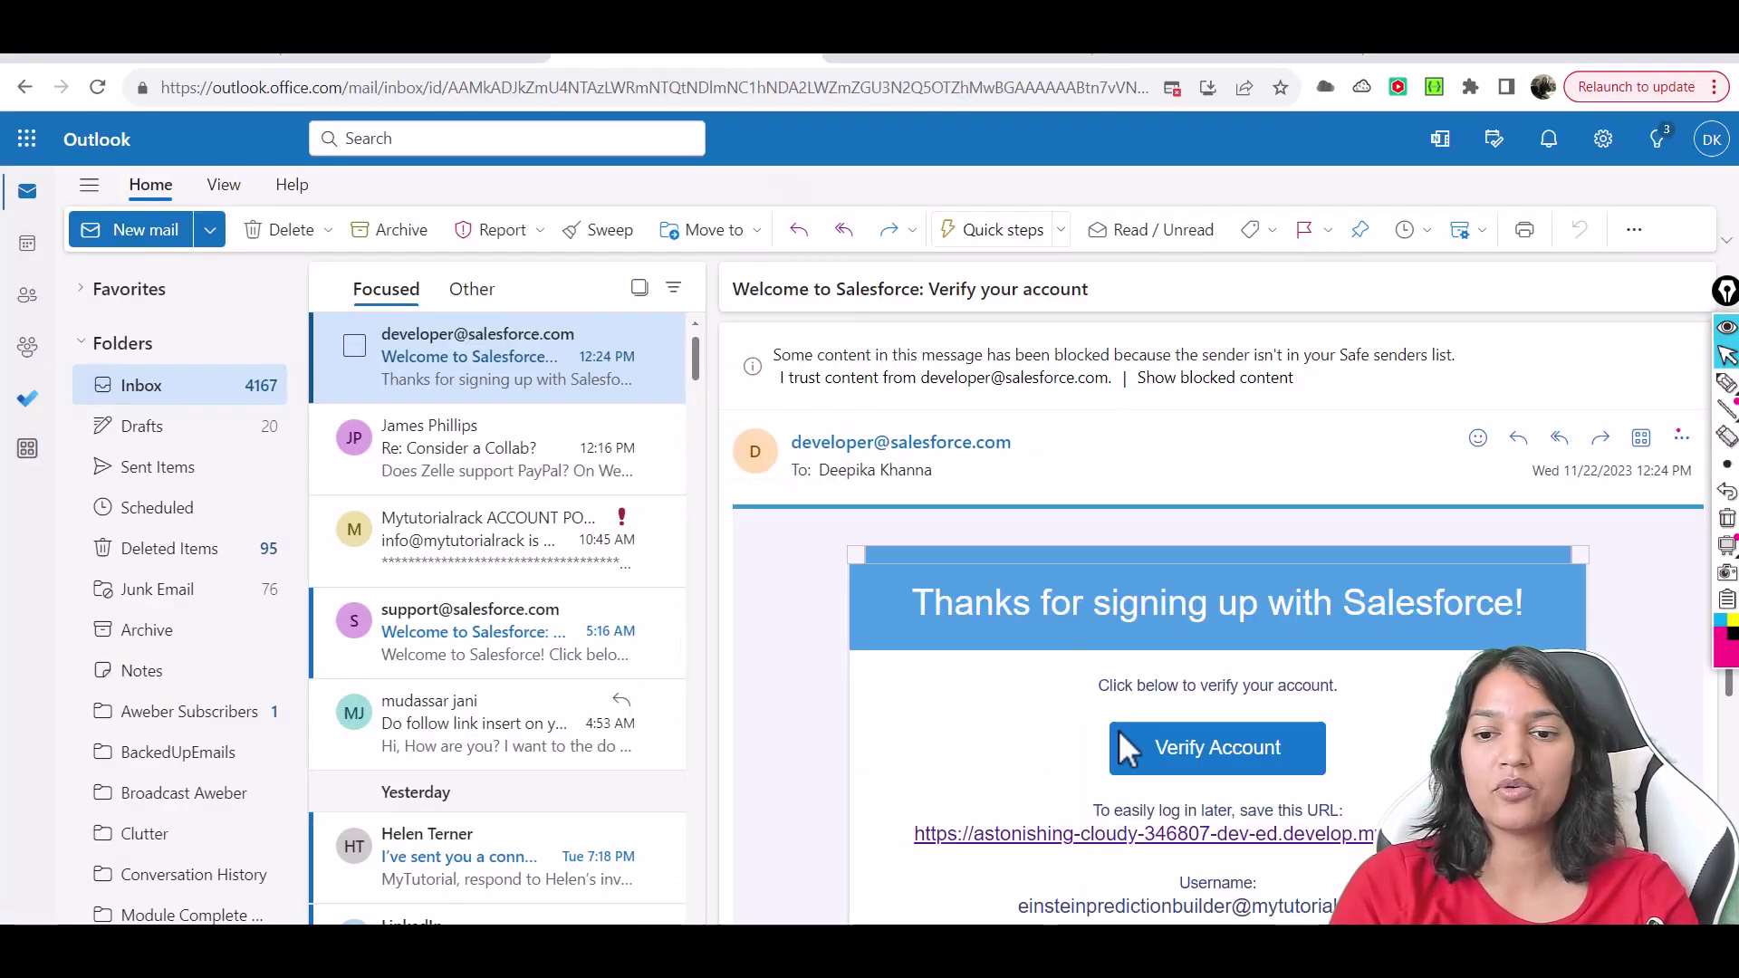
click(989, 60)
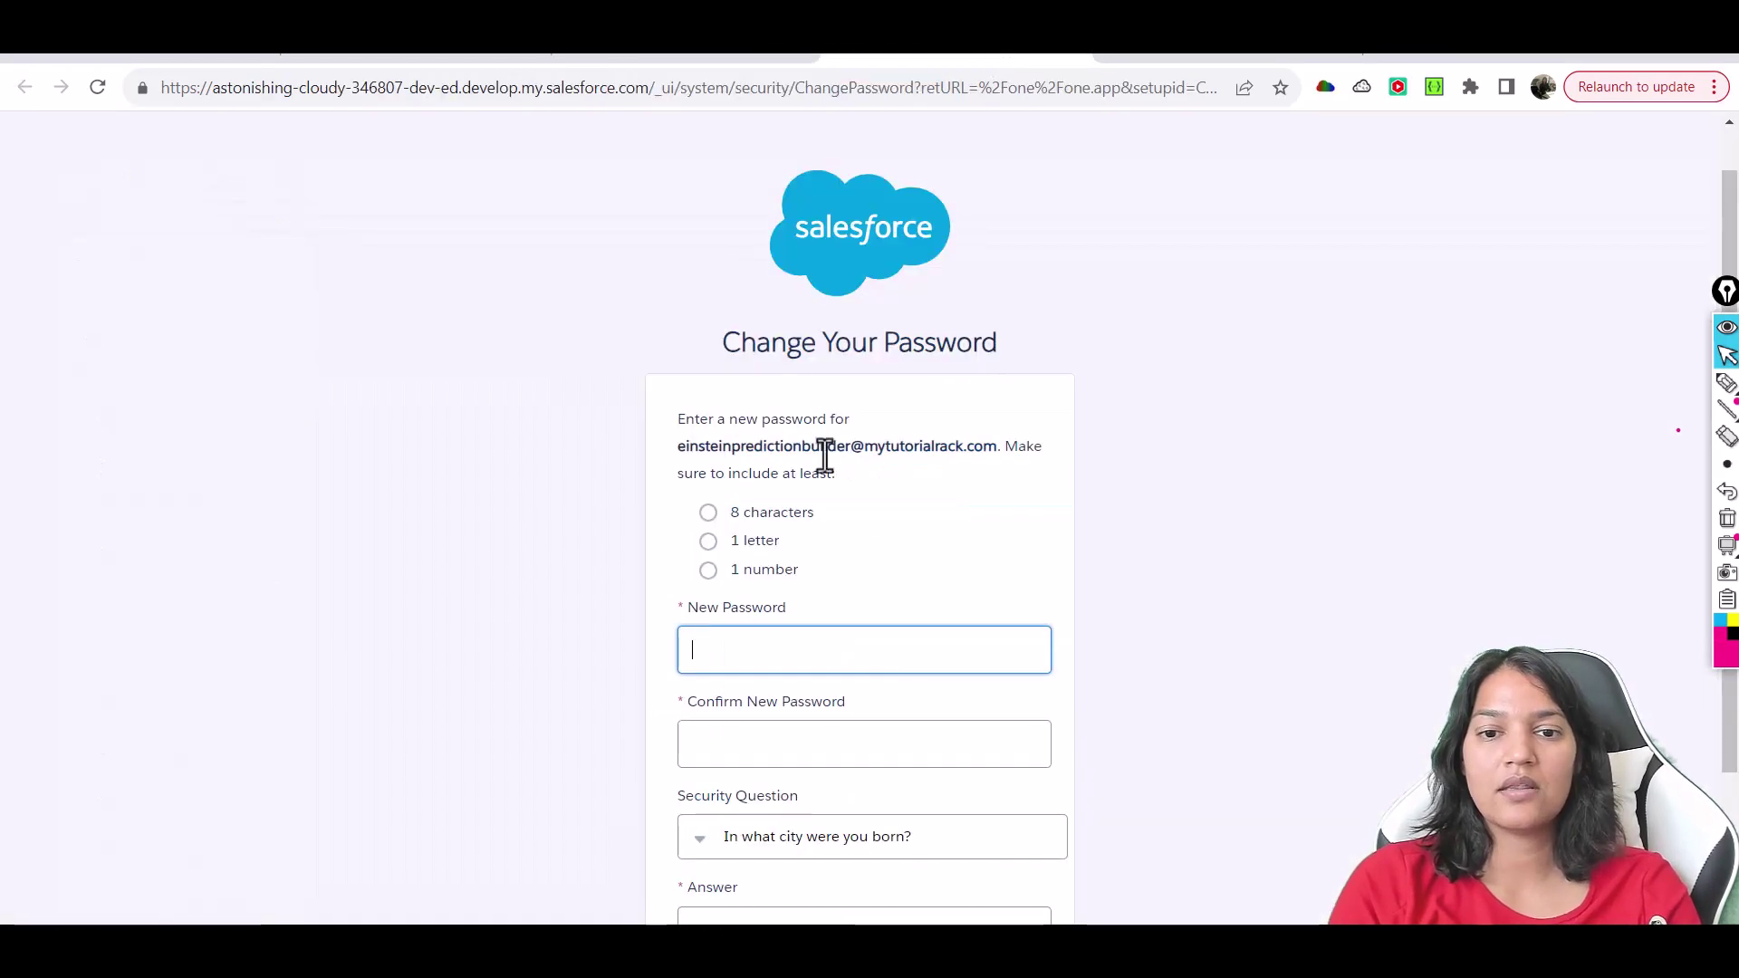
click(769, 636)
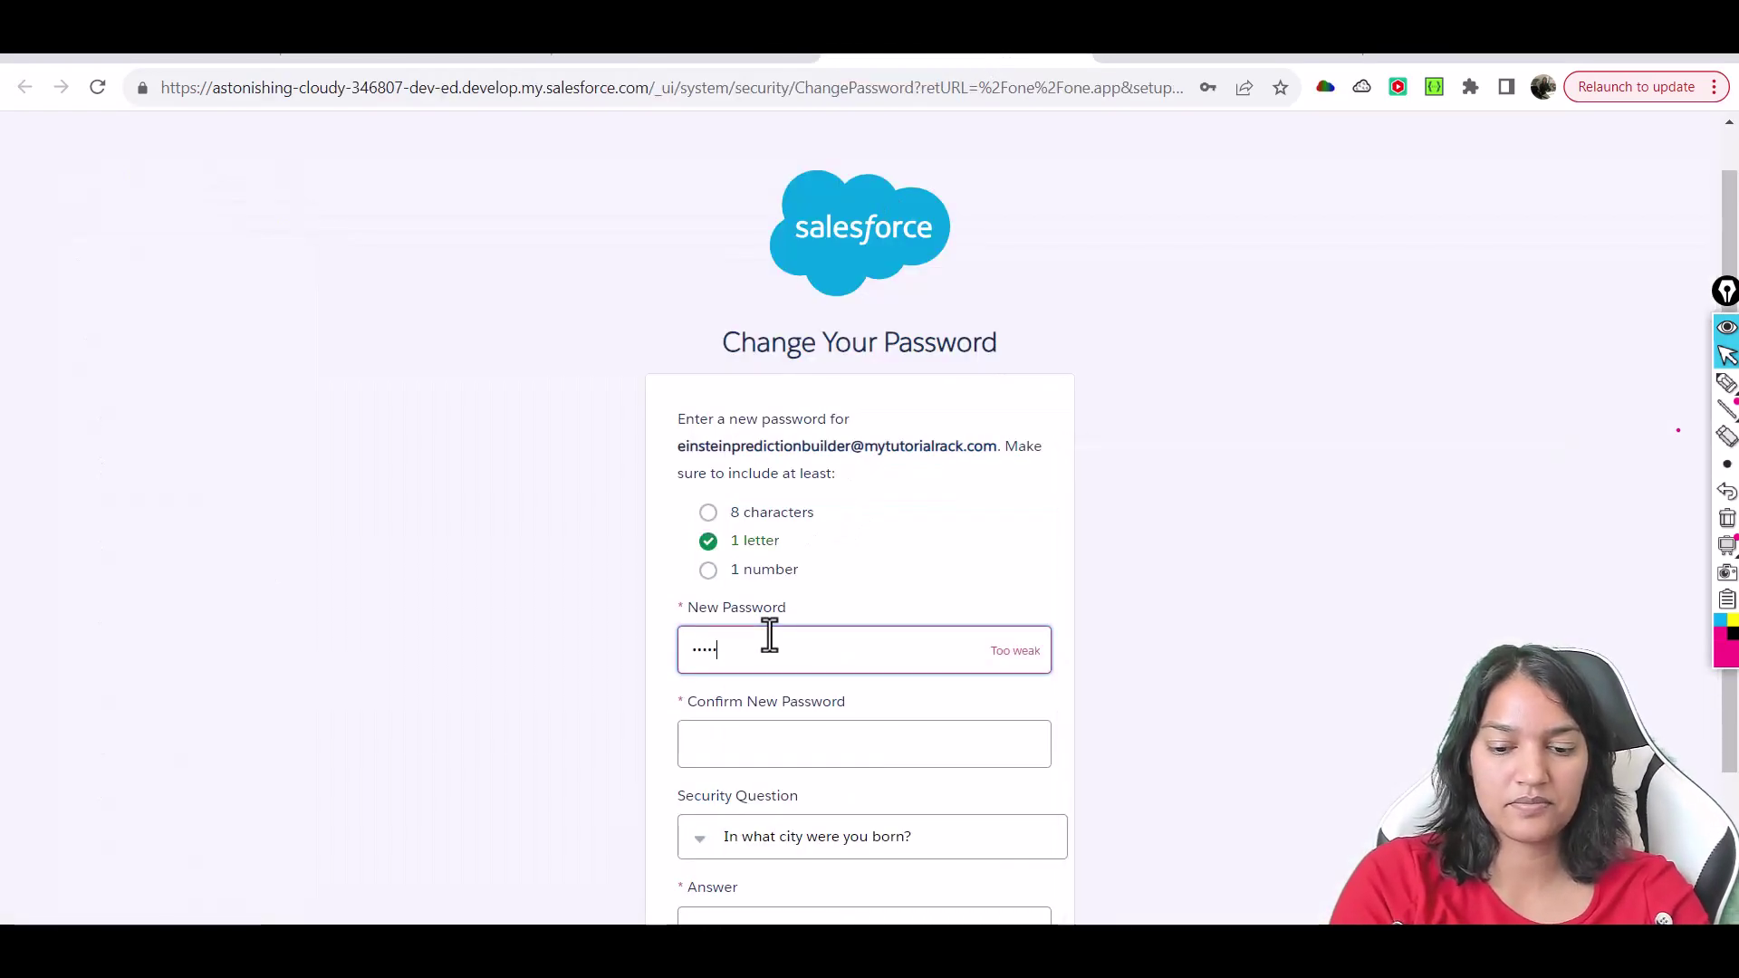
key(Tab)
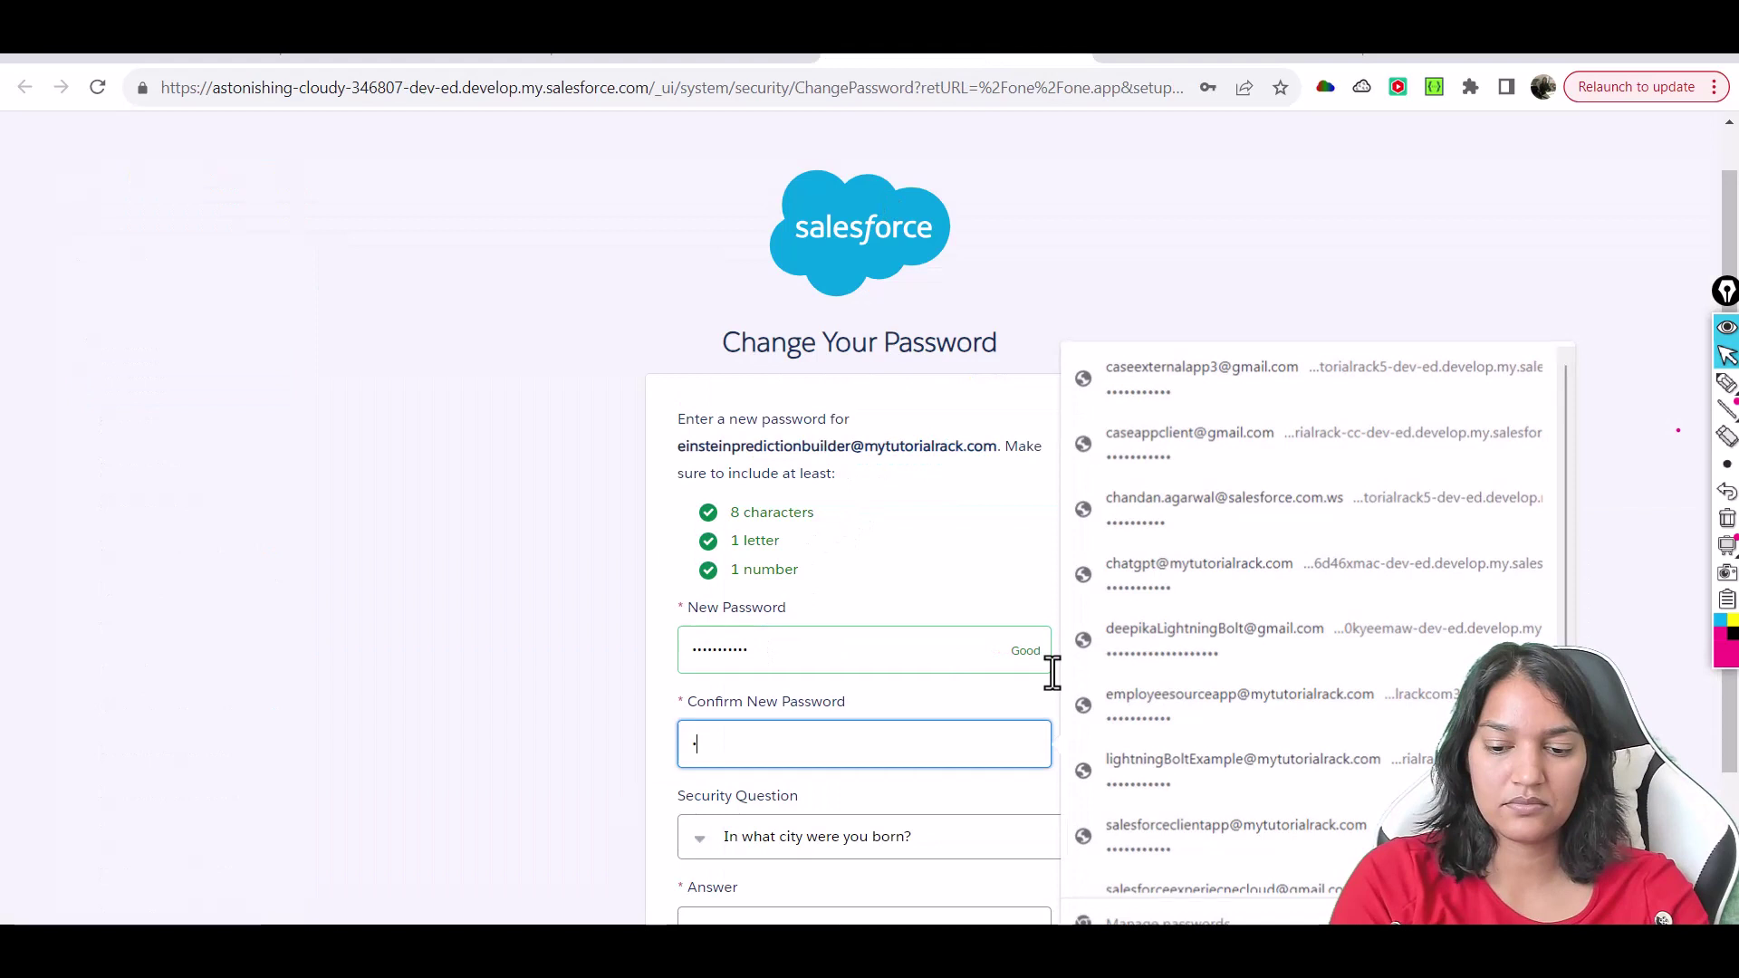
key(Tab)
scroll(1564, 816, down, 2)
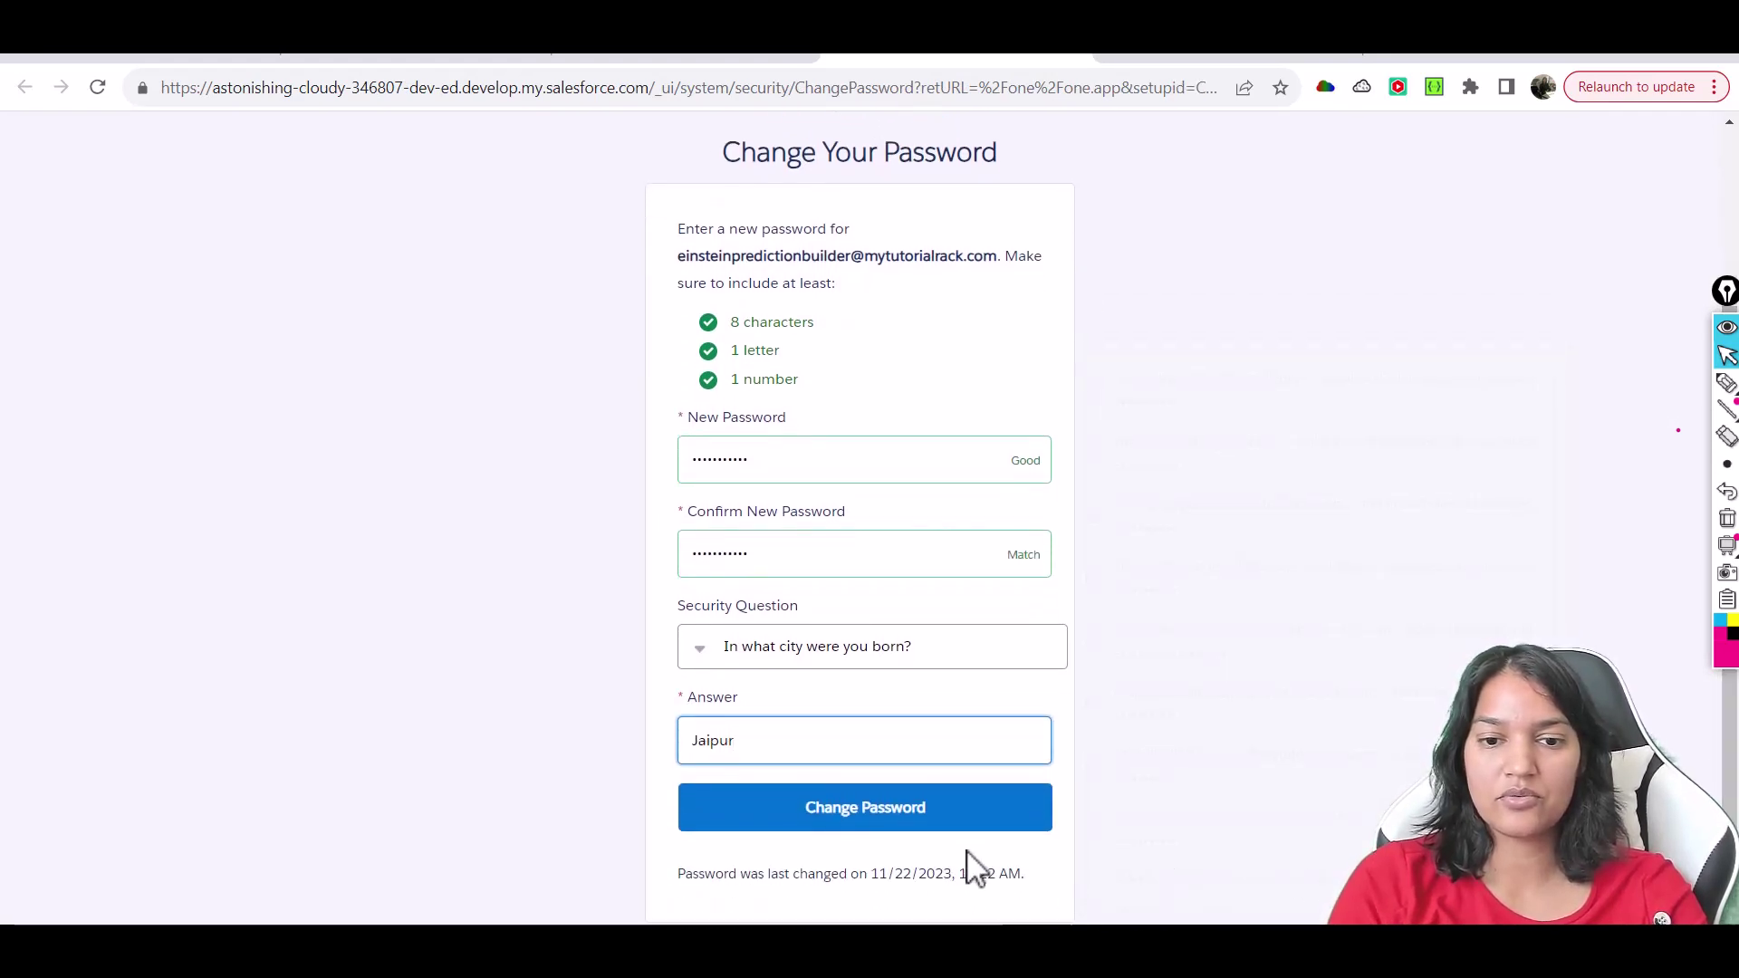
click(928, 833)
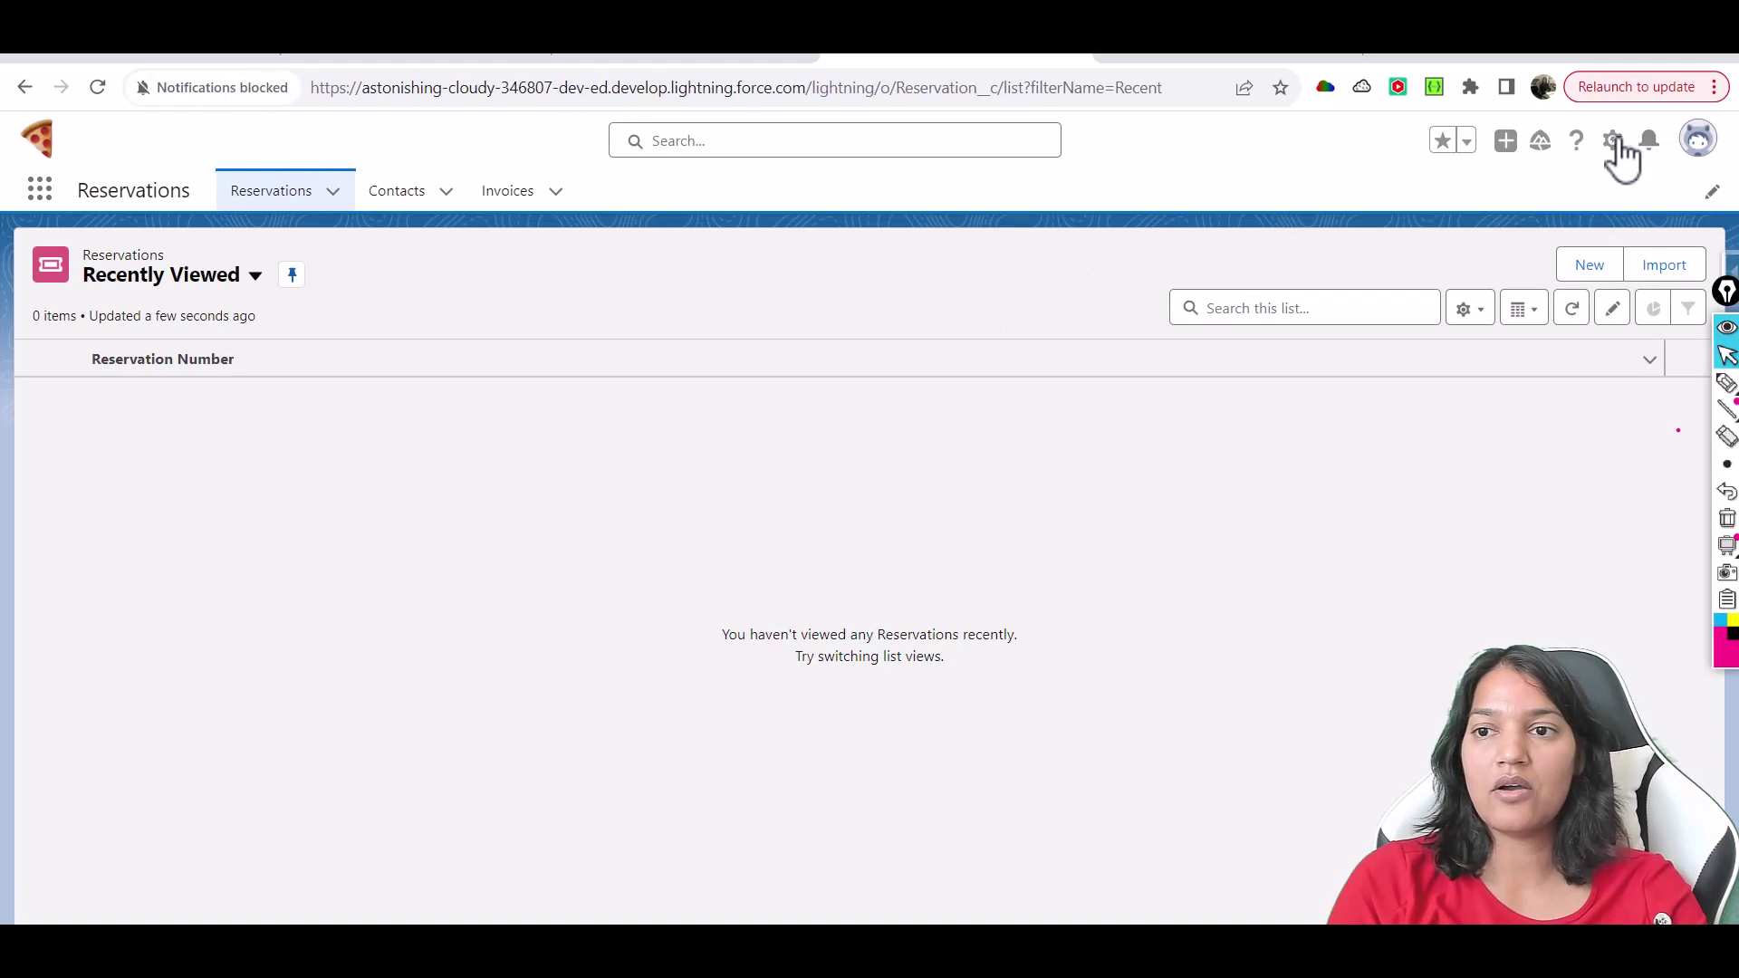
Step: Go to Setup and find Einstein Prediction Builder through Quick Find 'einstein p'
click(1617, 141)
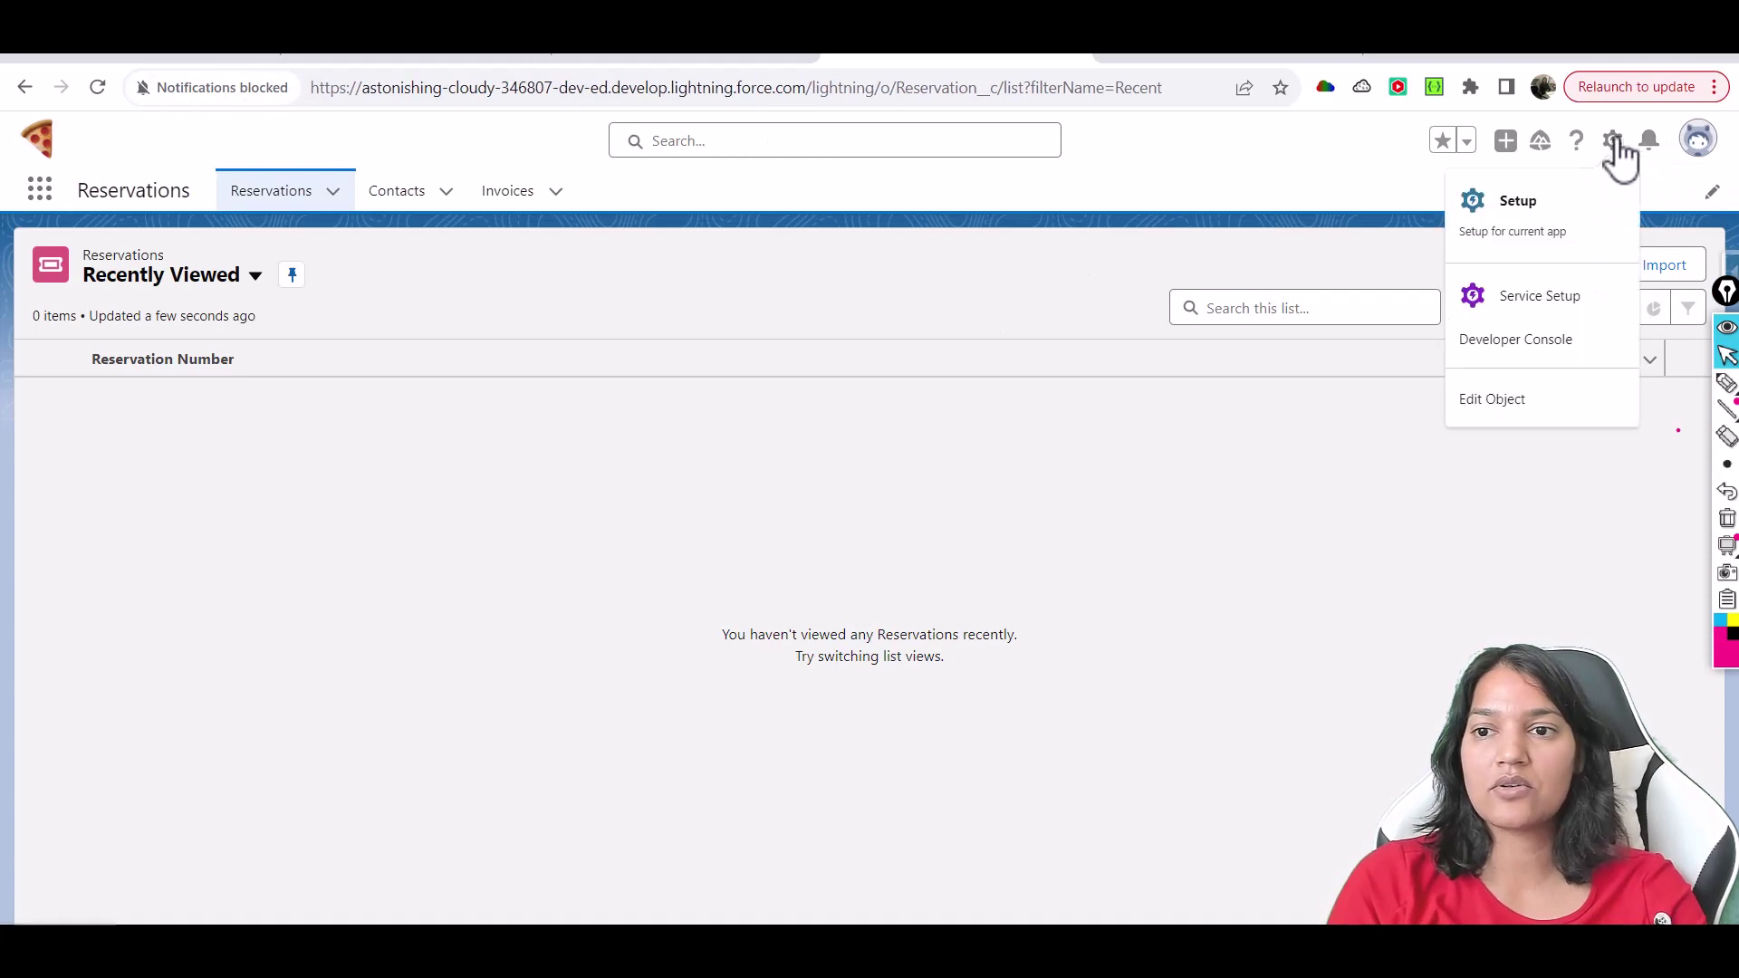
click(1536, 204)
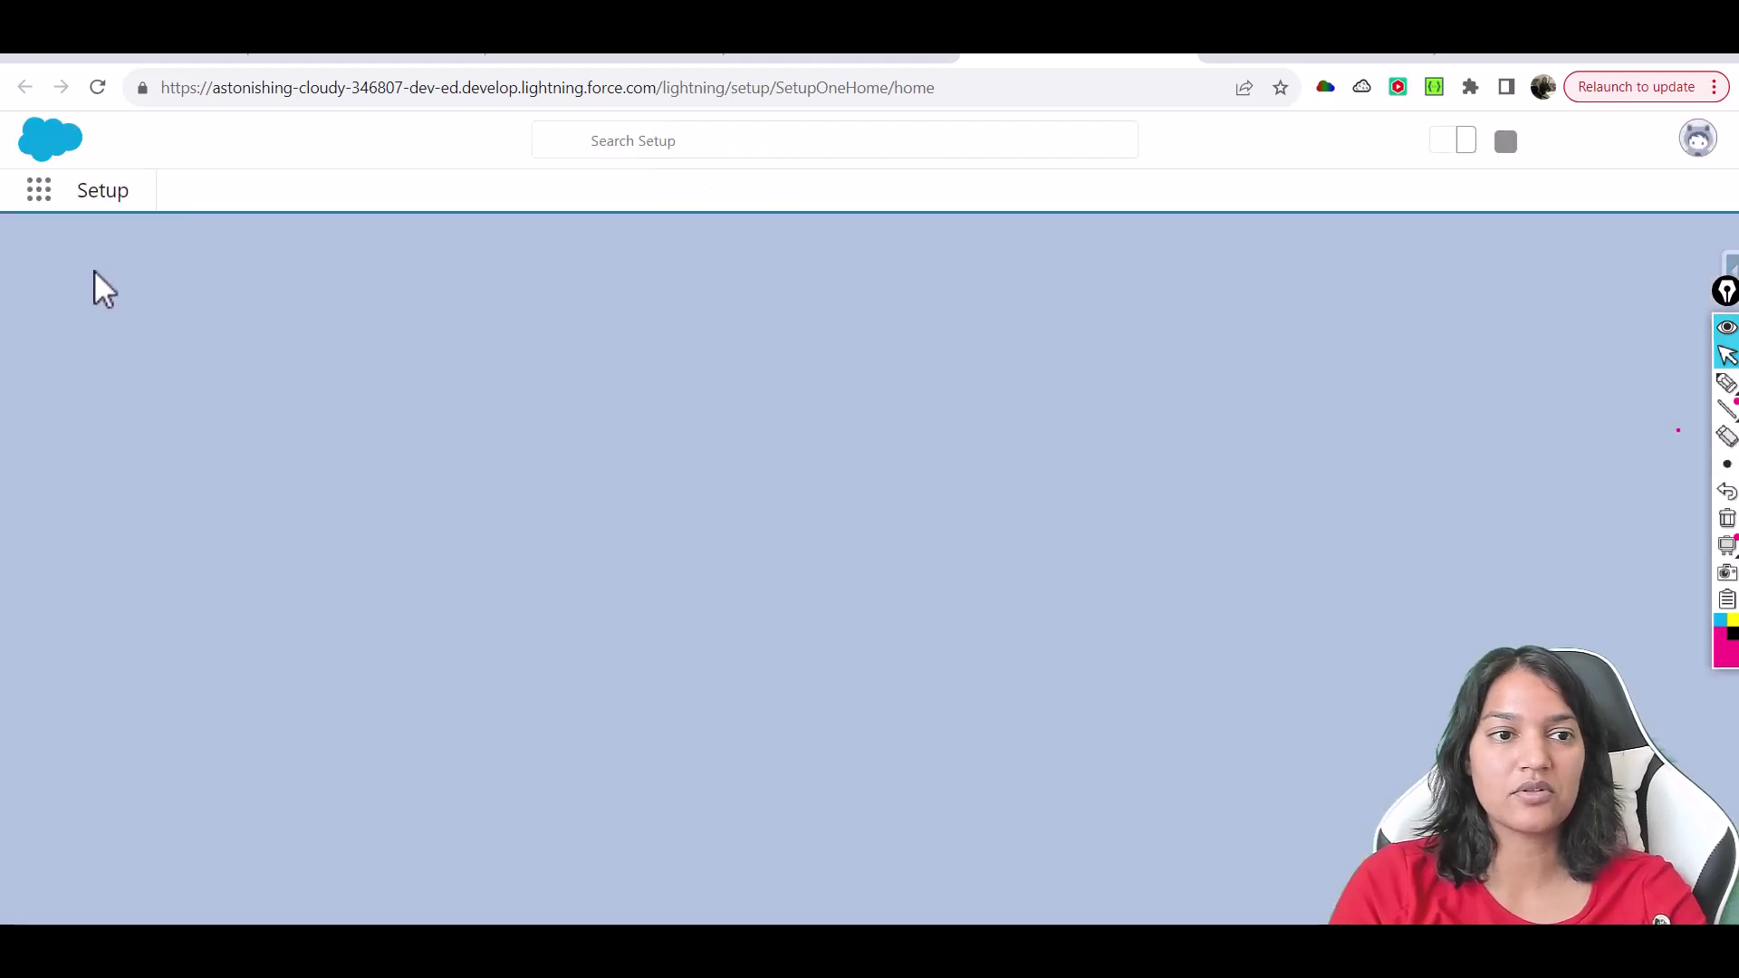
click(106, 255)
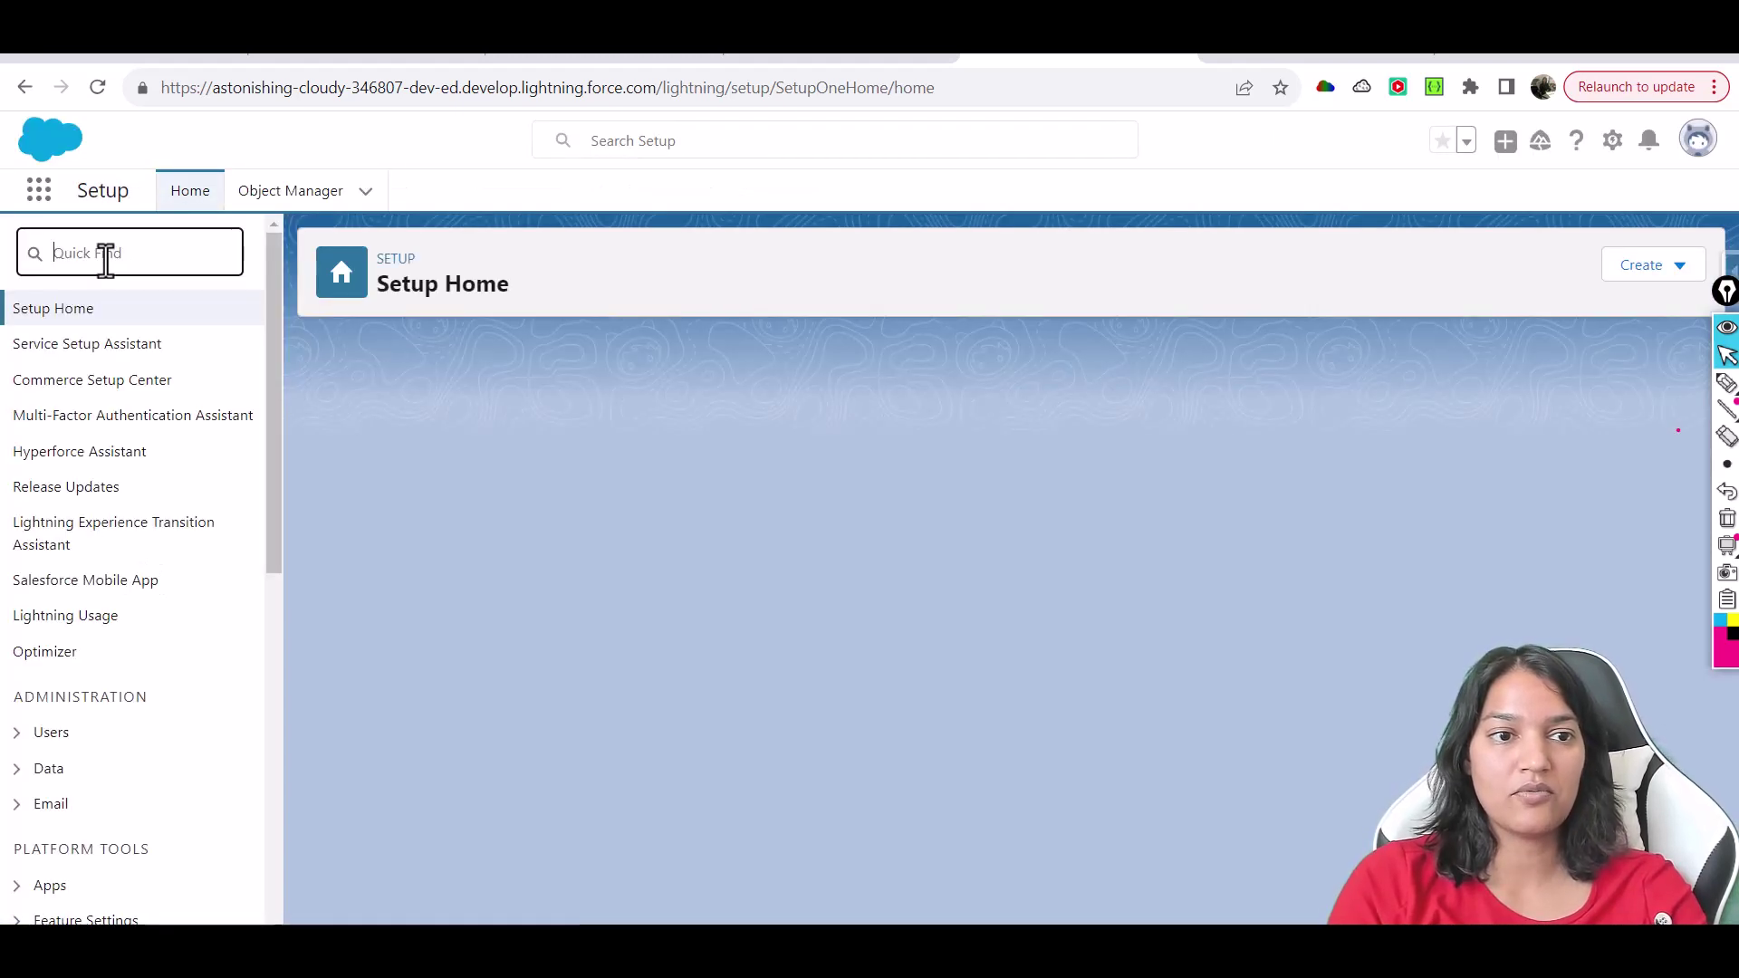
text(einstei)
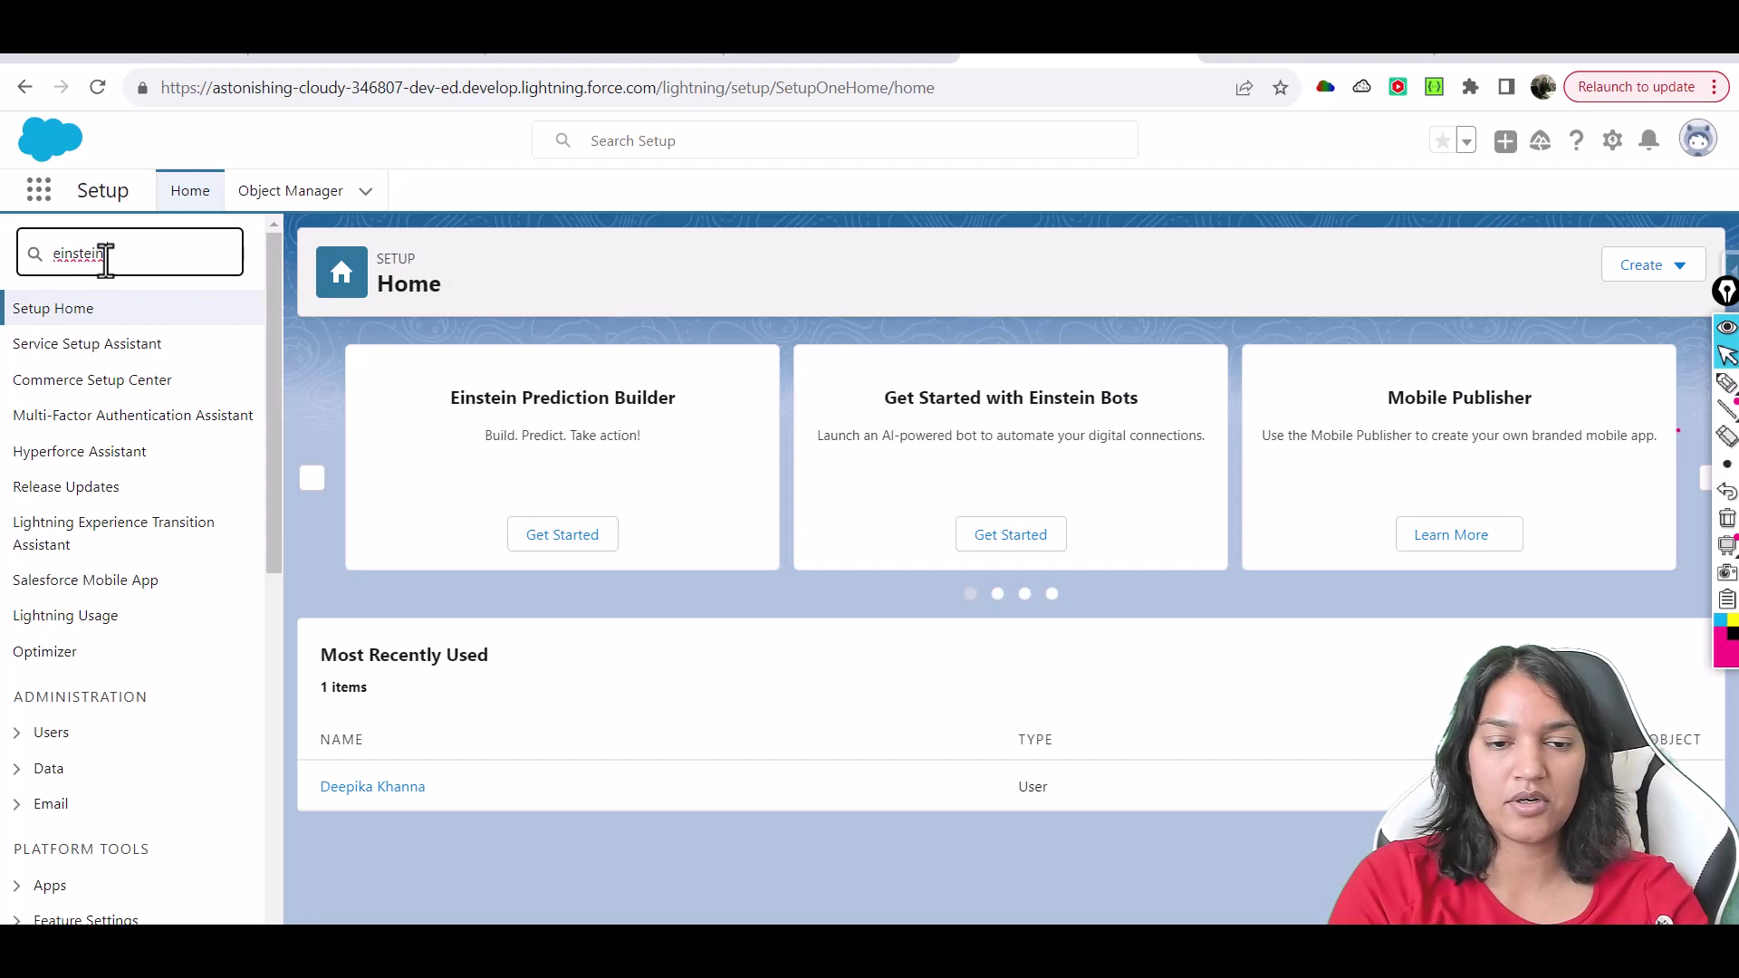
text(n)
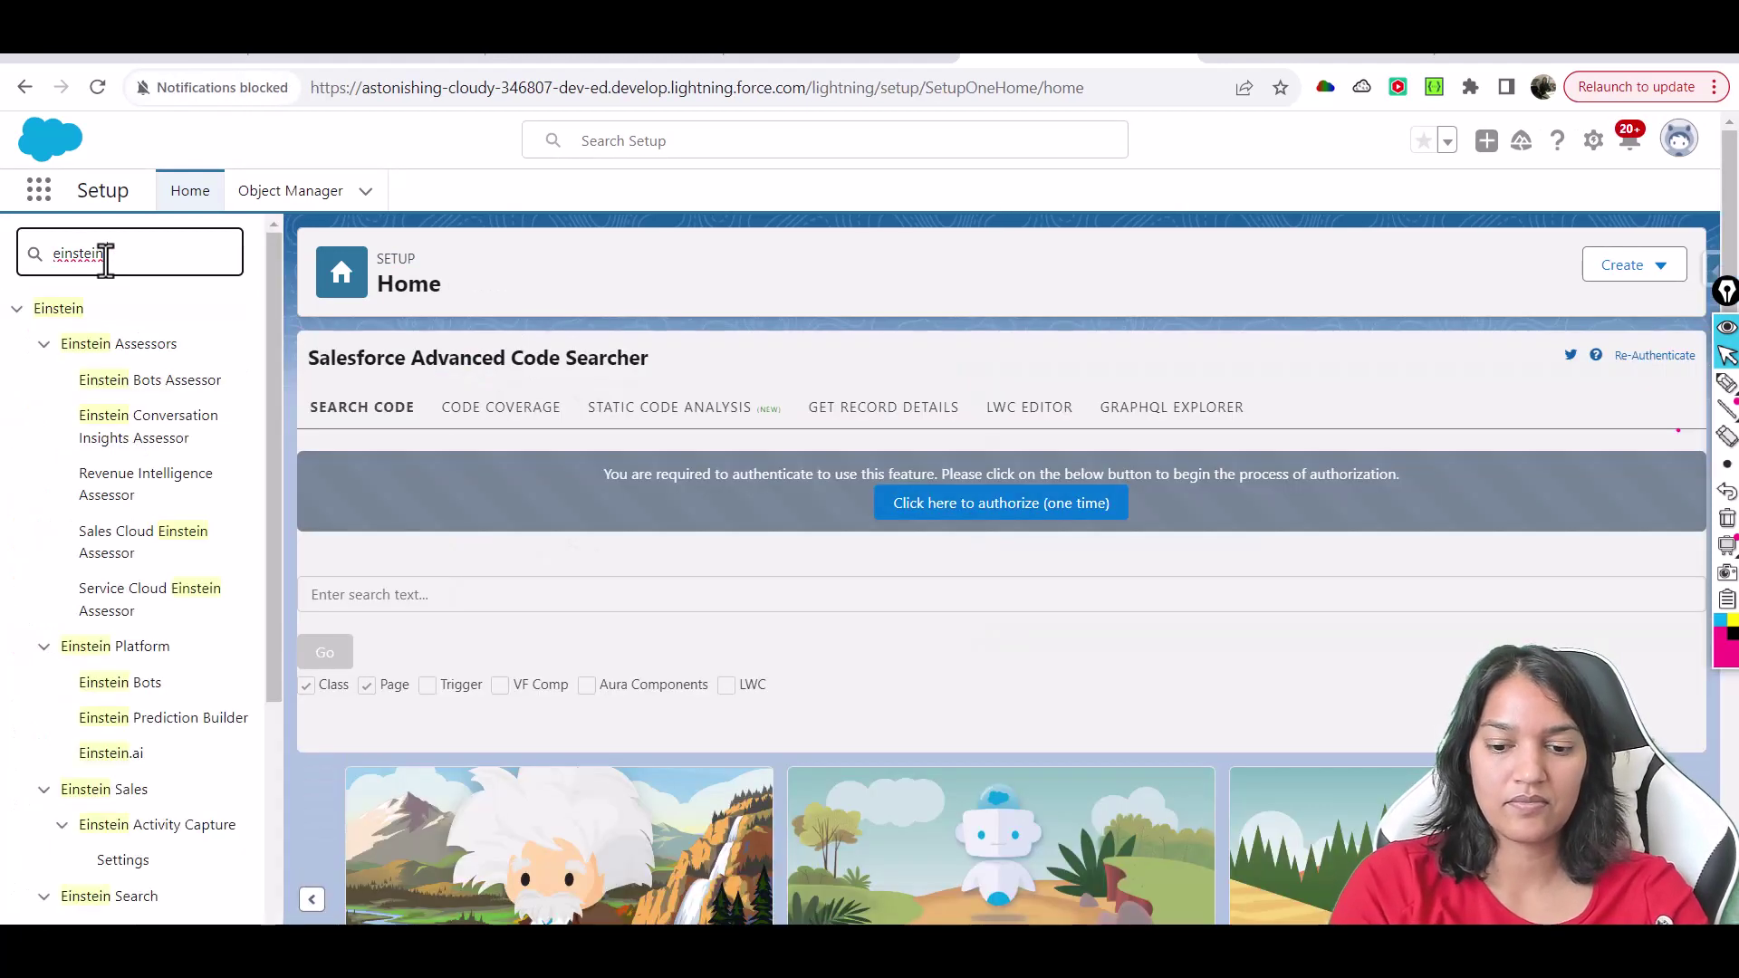
text( p)
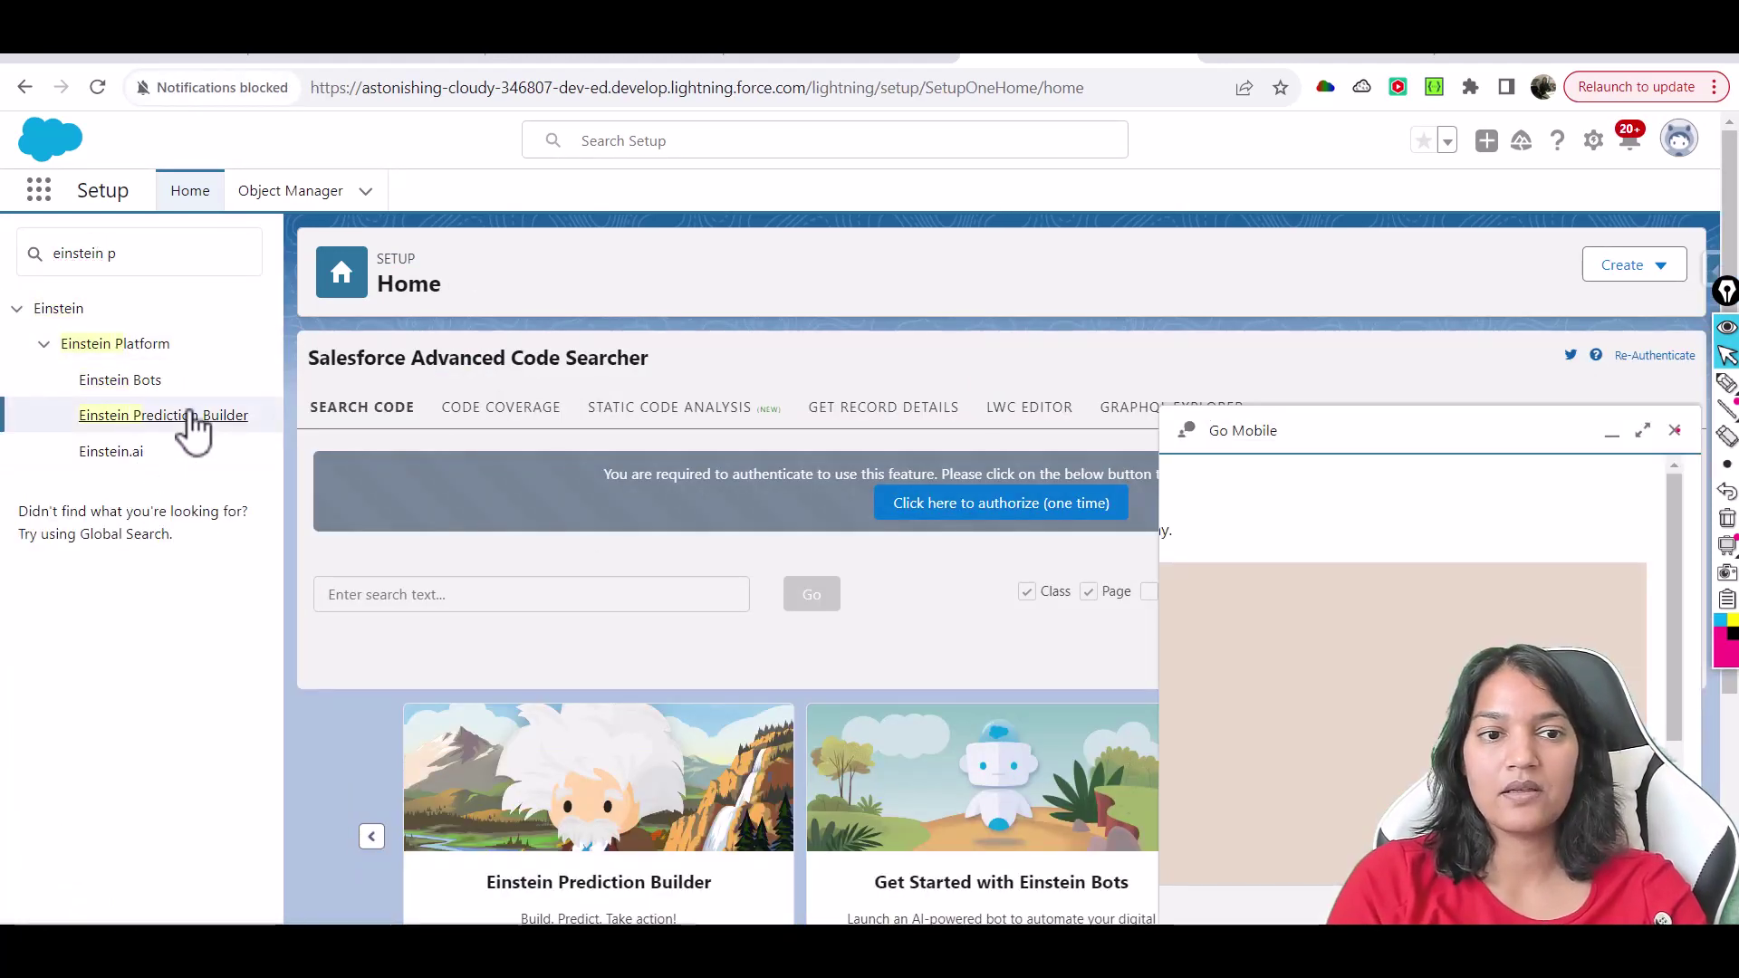
click(192, 422)
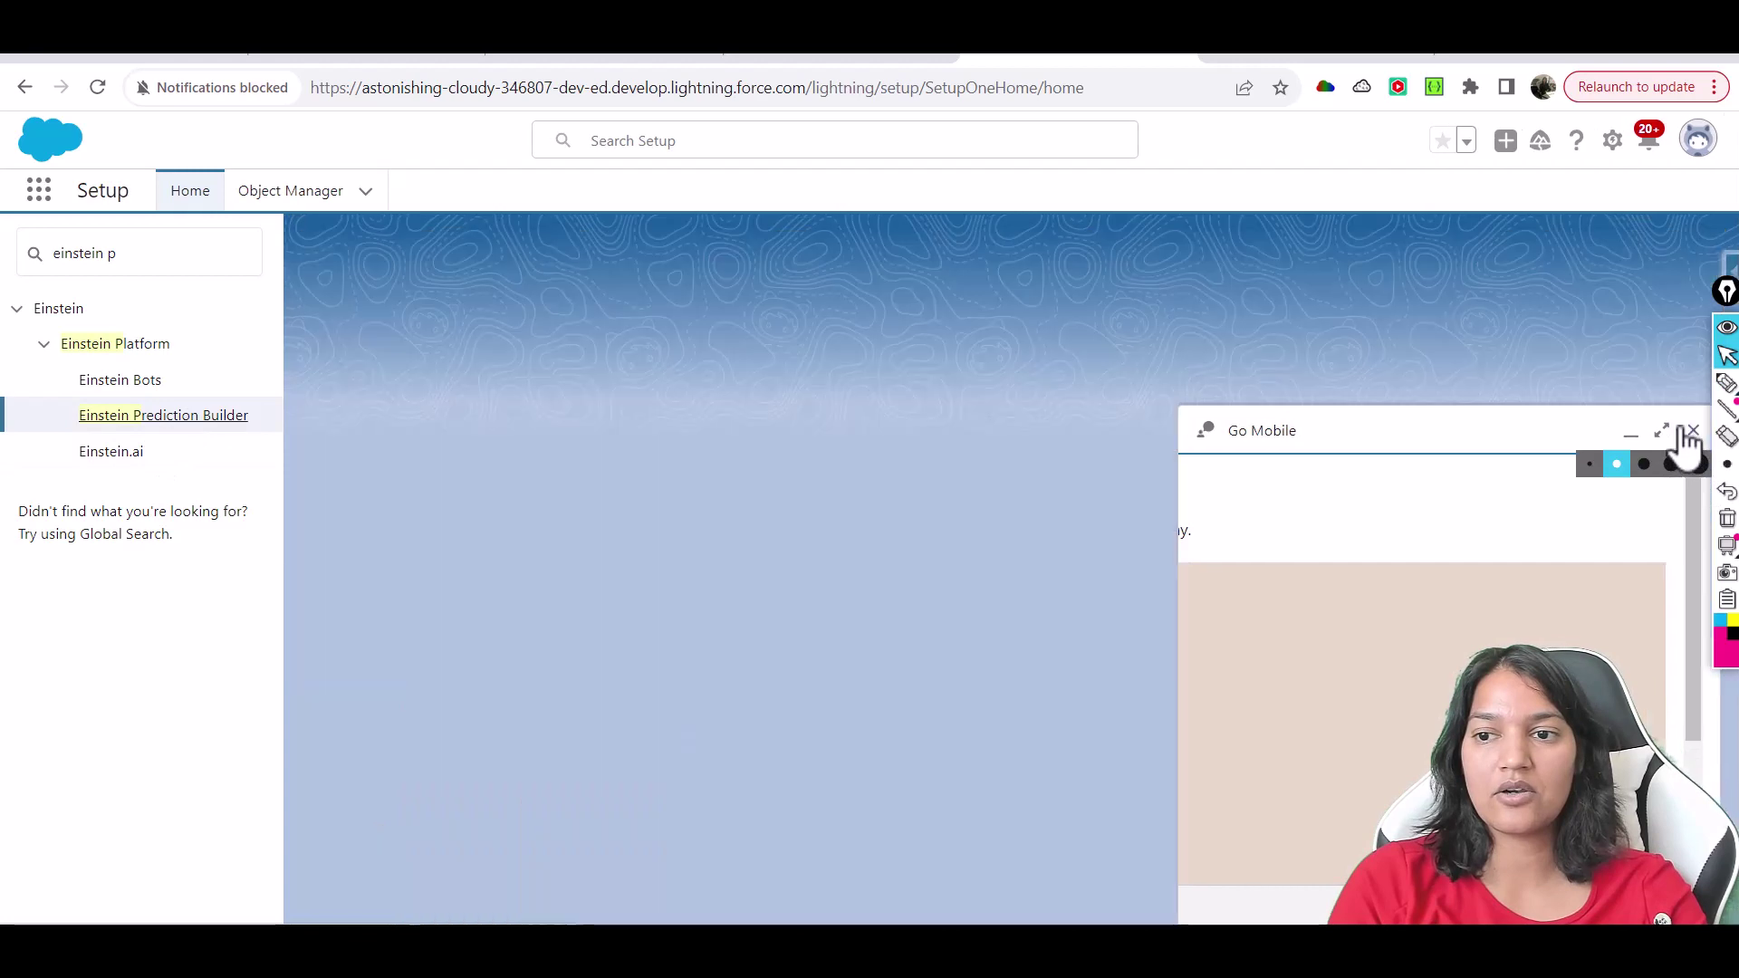
click(1685, 437)
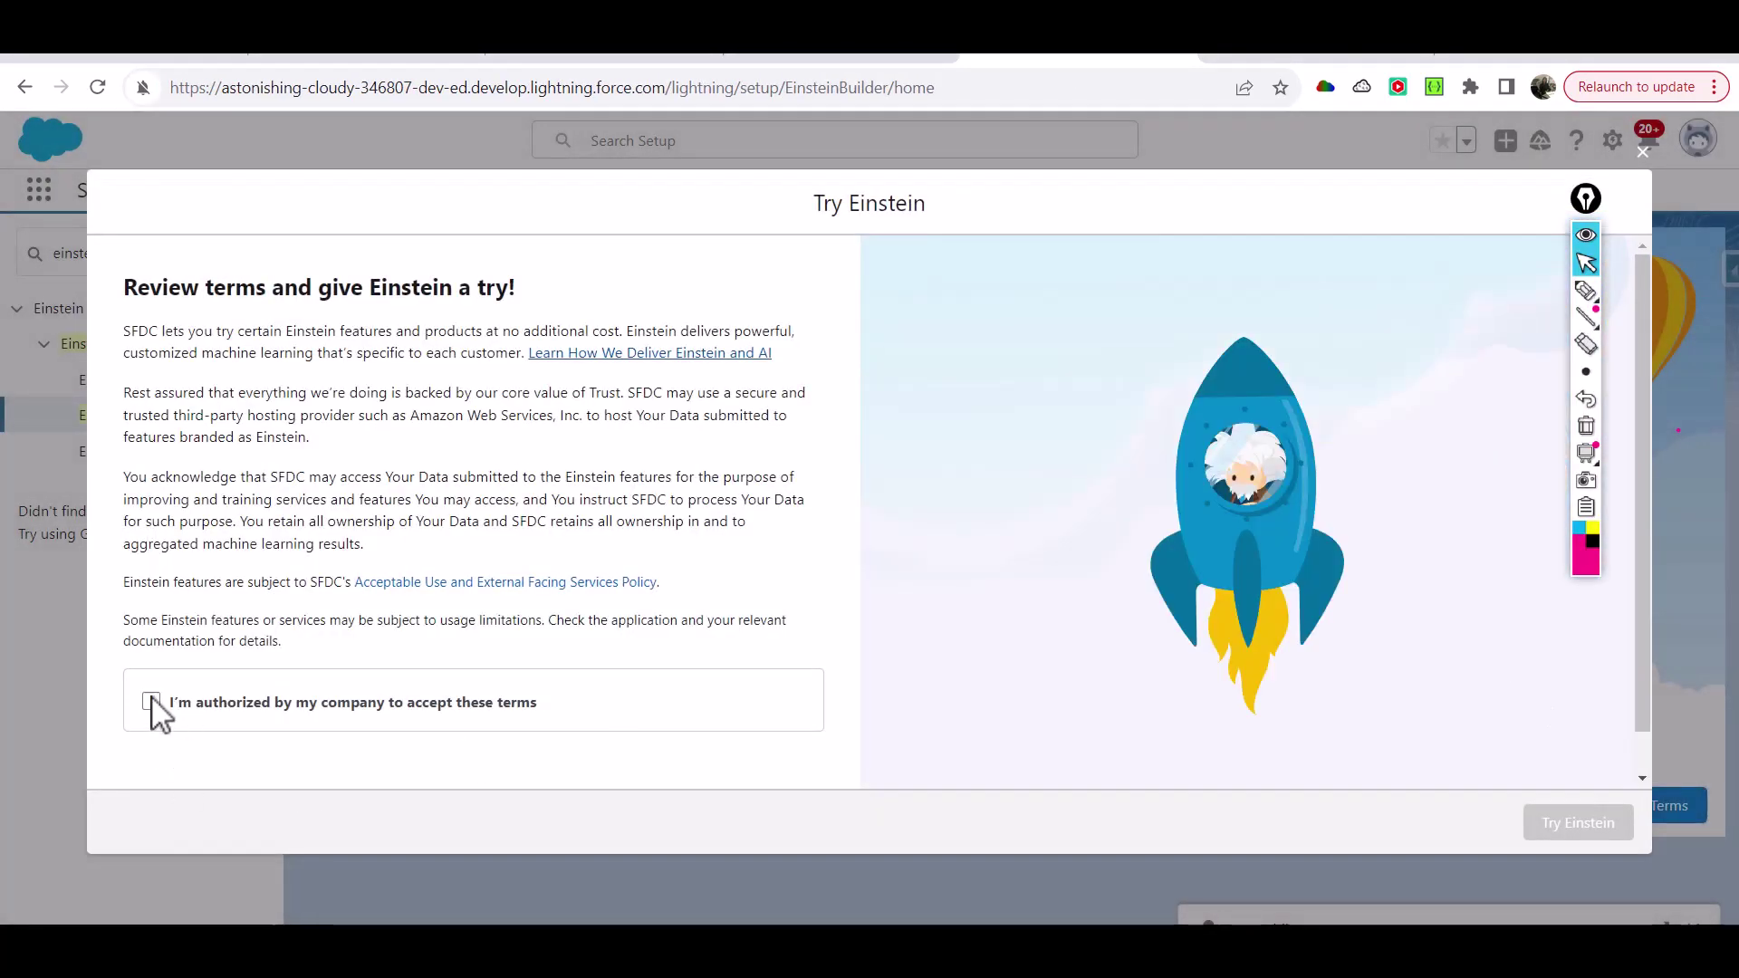
Step: Tick the Einstein terms authorization checkbox and accept with Try Einstein
click(151, 702)
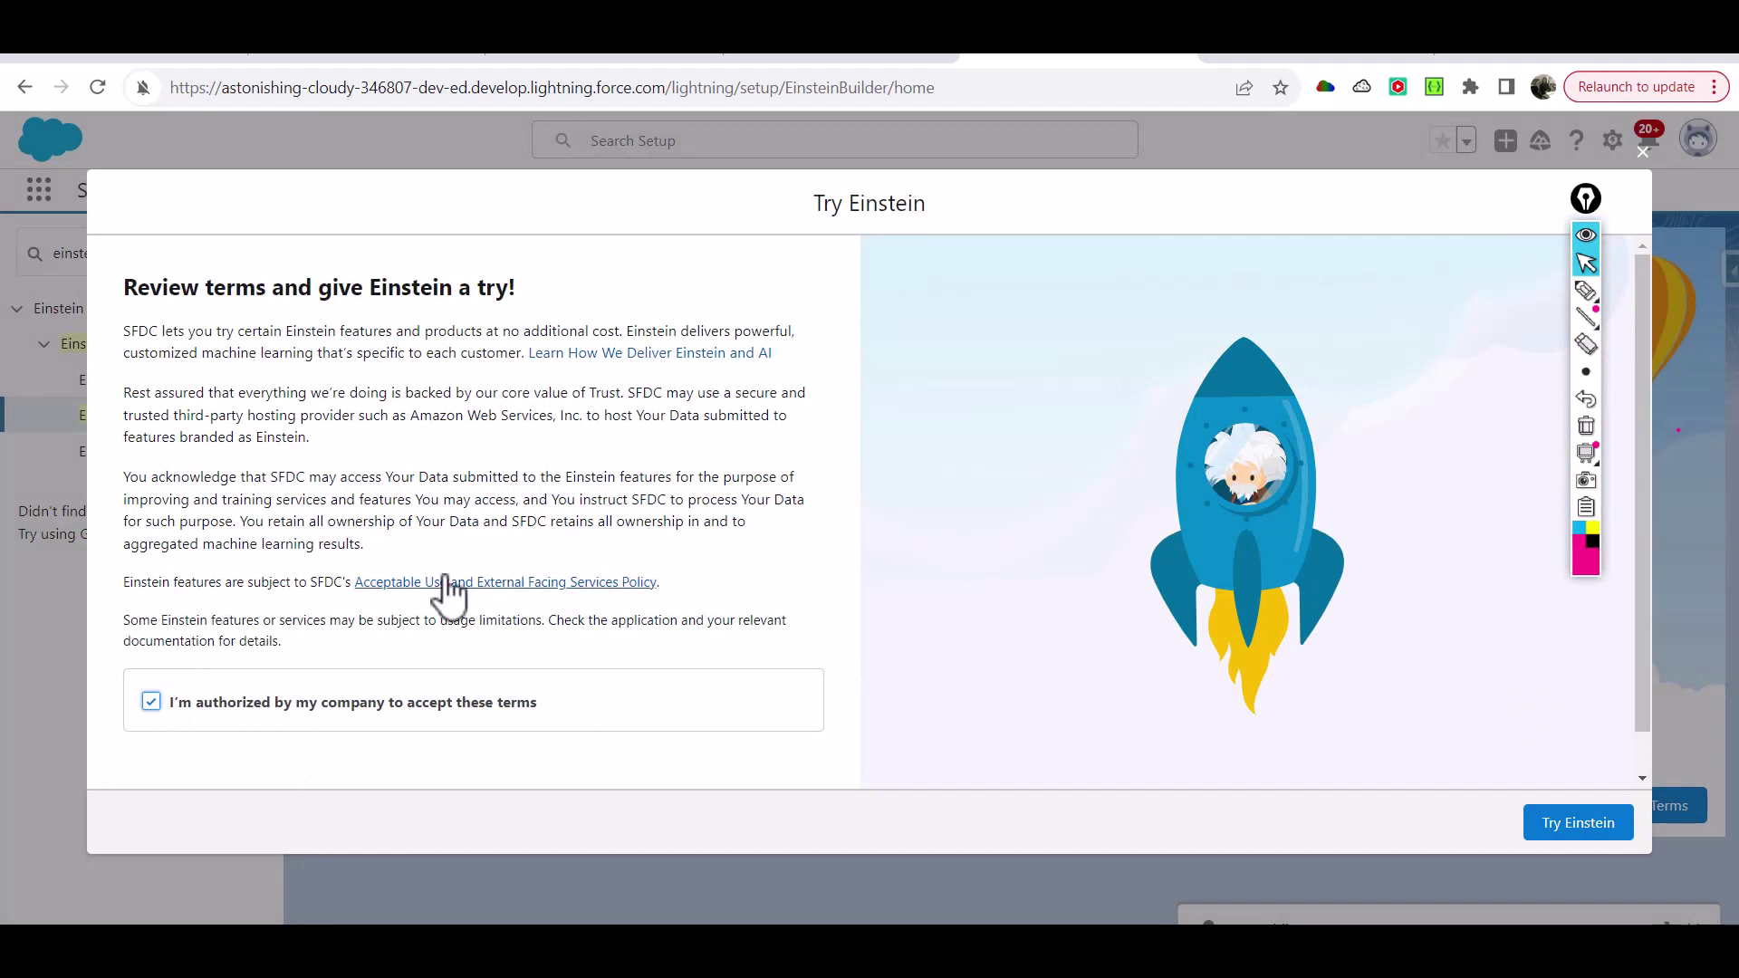
drag(124, 330, 391, 414)
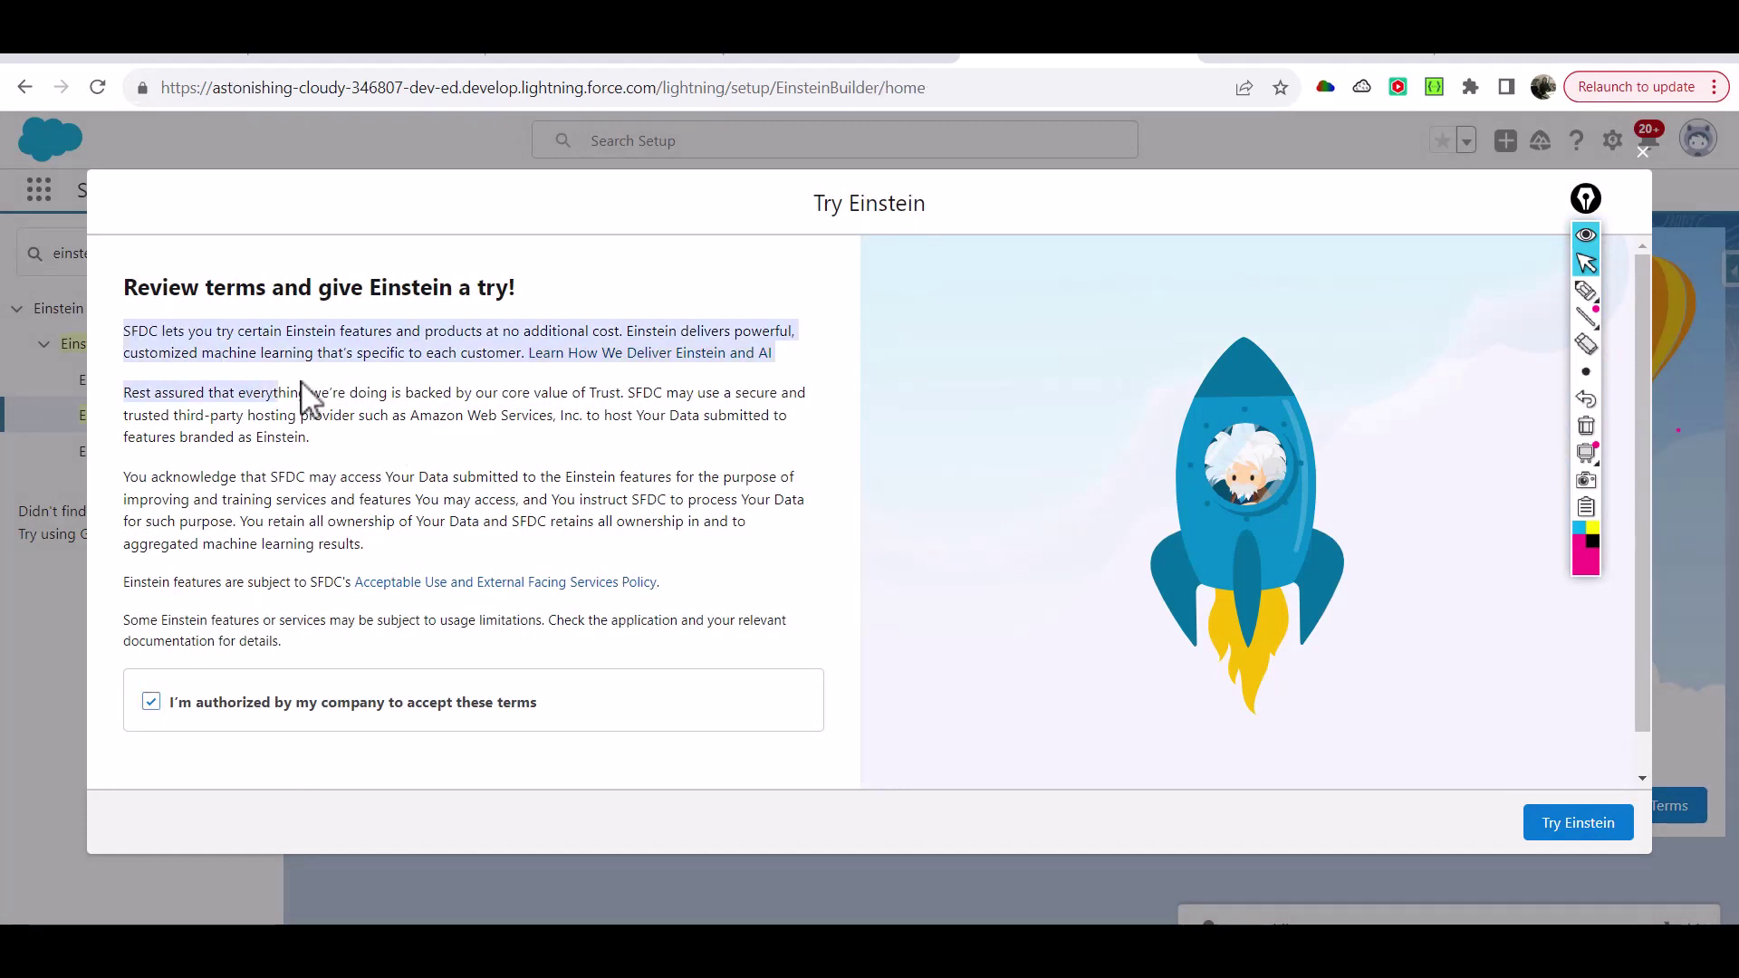
click(1580, 840)
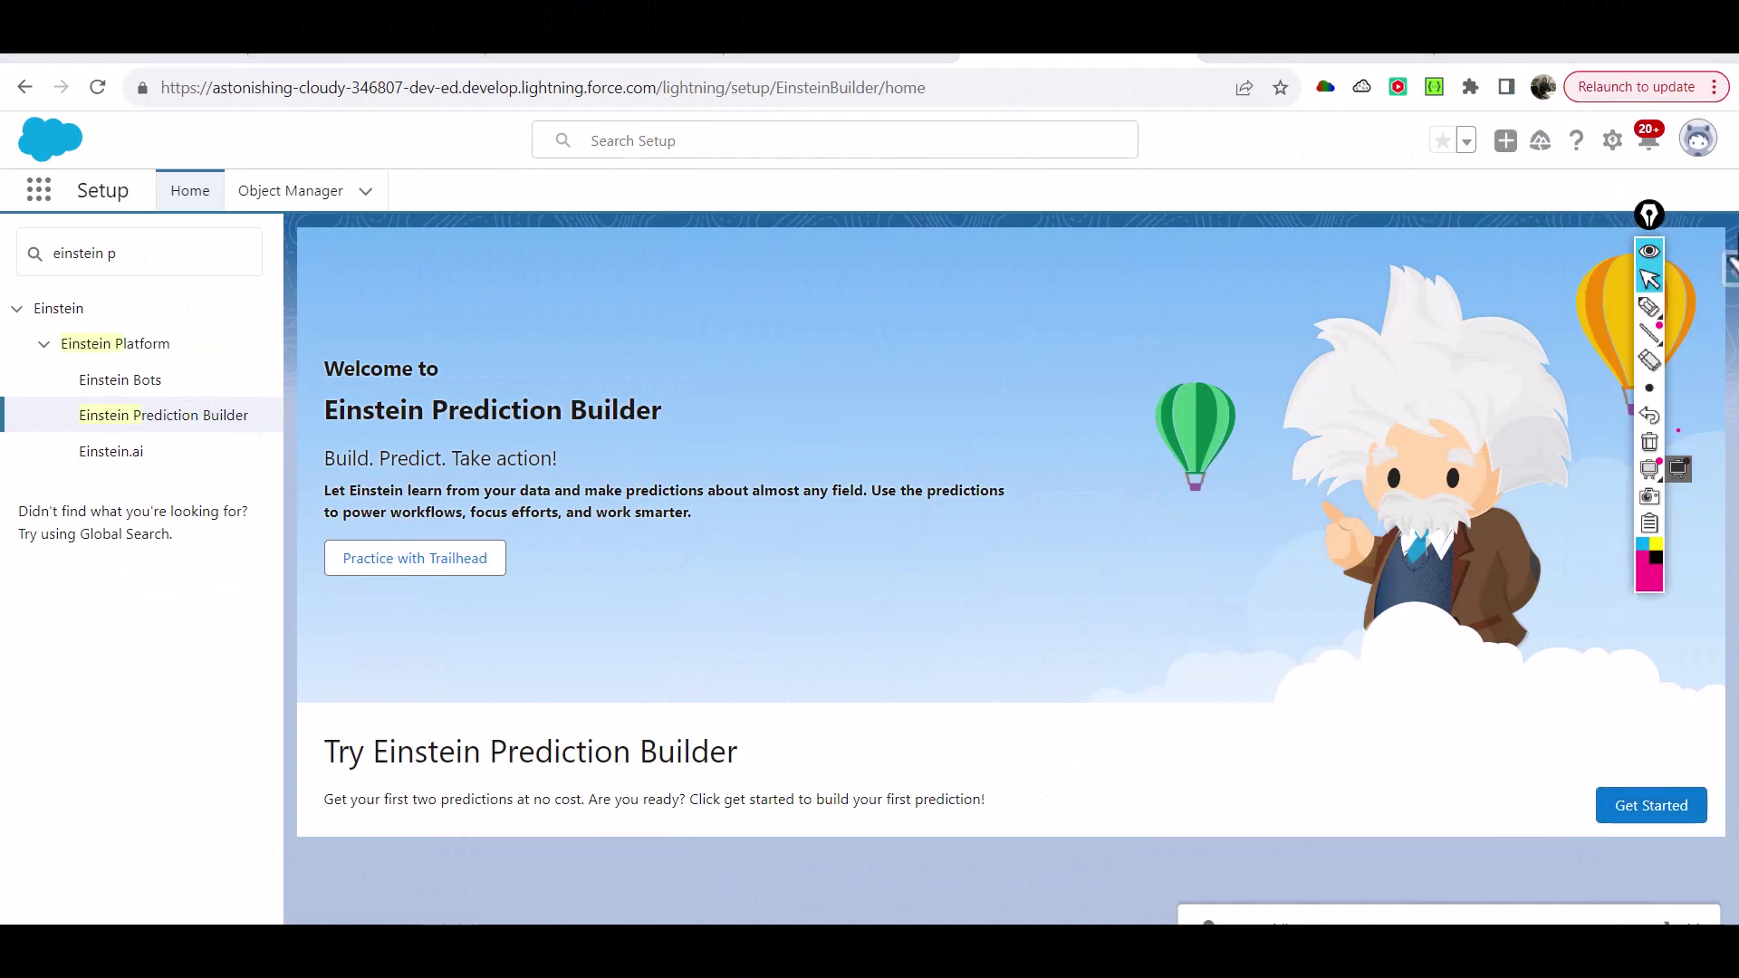
drag(1586, 199, 1726, 228)
Step: Enable Prediction Builder with Get Started, then reload with F5 to confirm it is on
click(1665, 801)
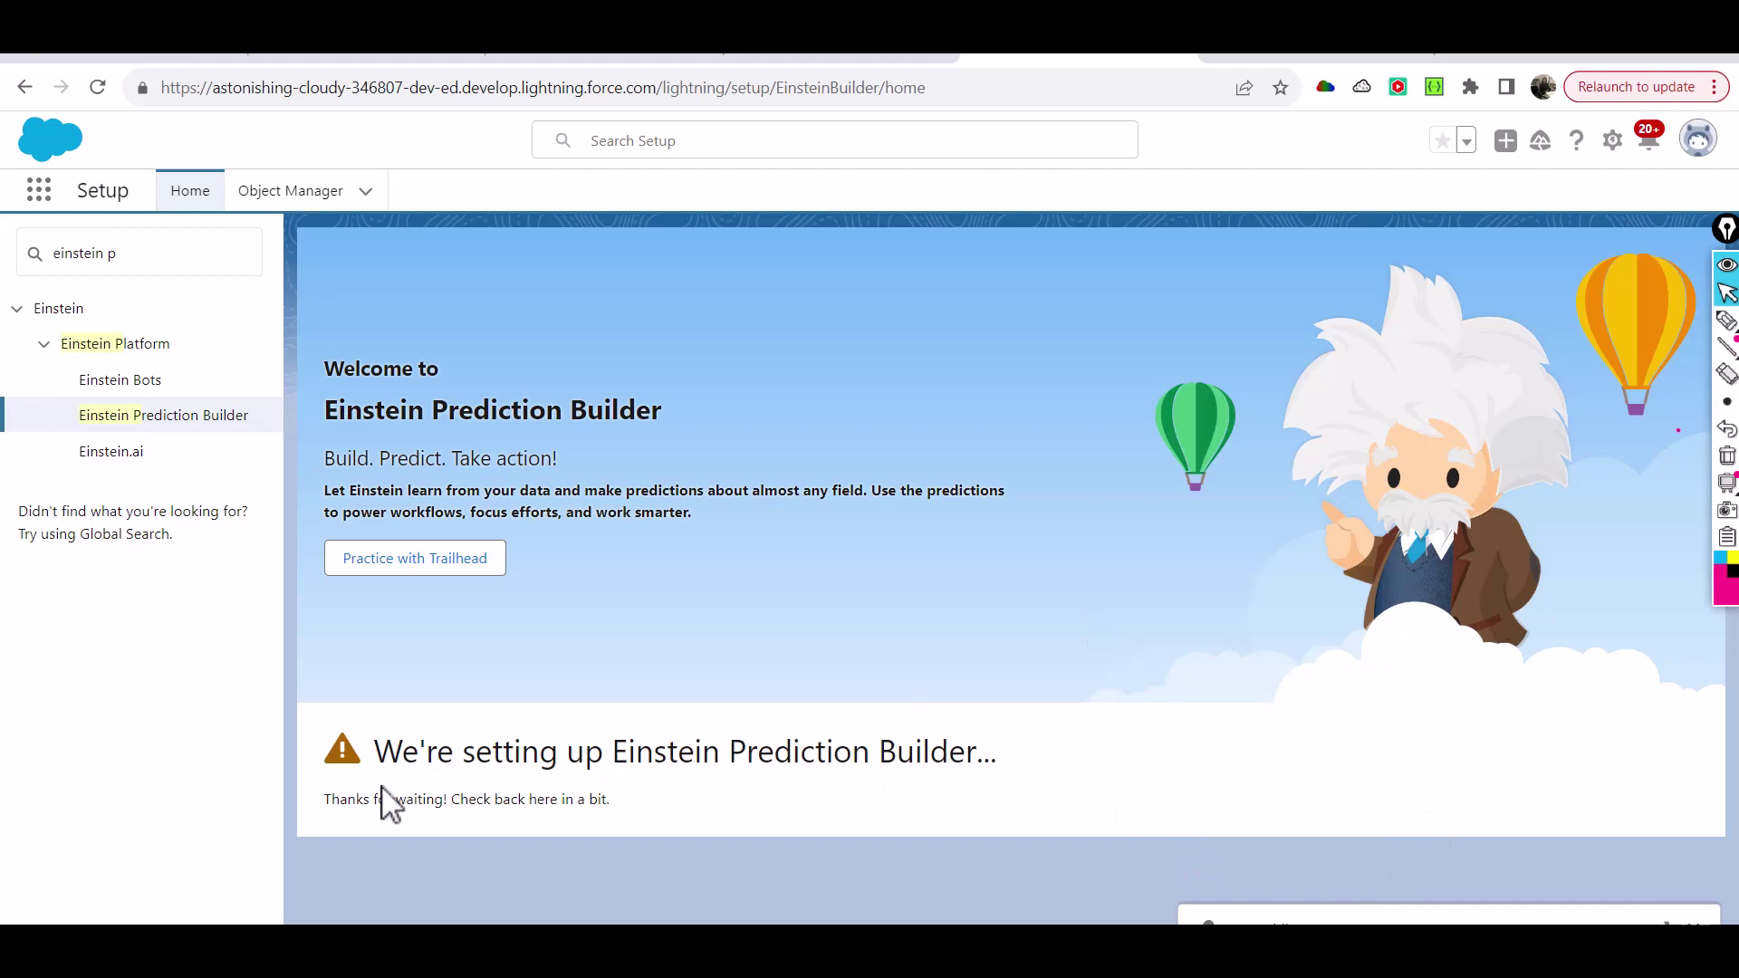
drag(339, 796, 594, 799)
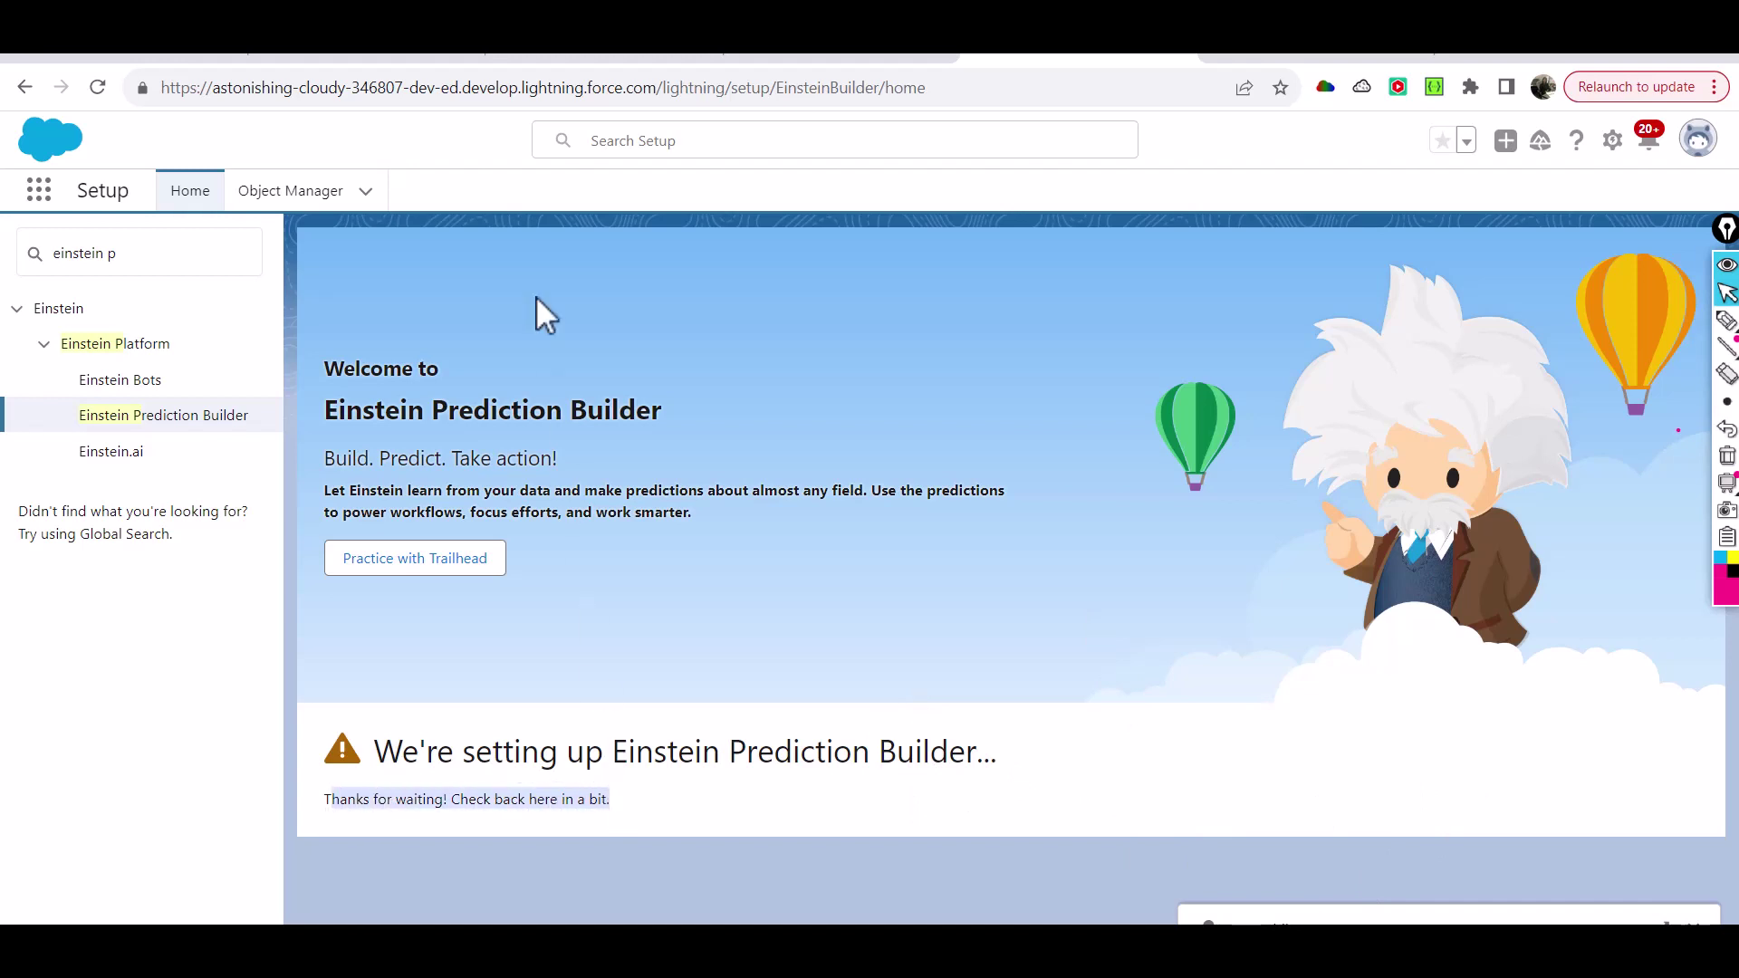
key(F5)
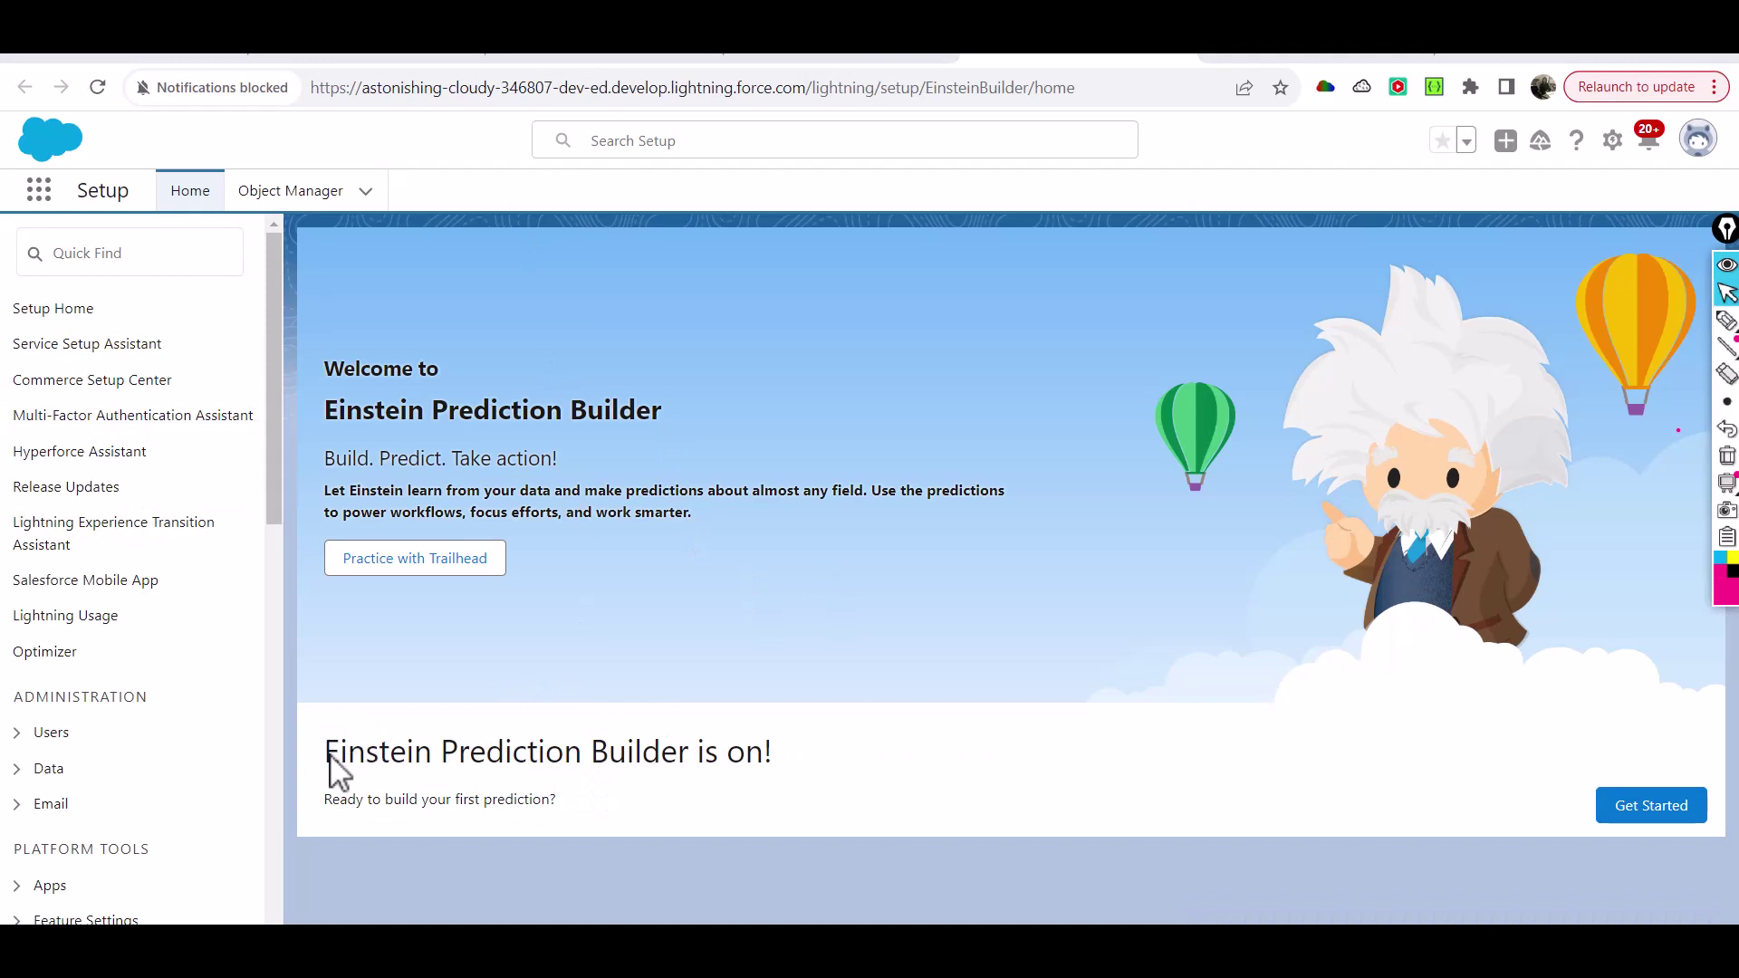
mouse_move(330, 759)
mouse_down()
mouse_move(761, 765)
mouse_move(770, 785)
mouse_up()
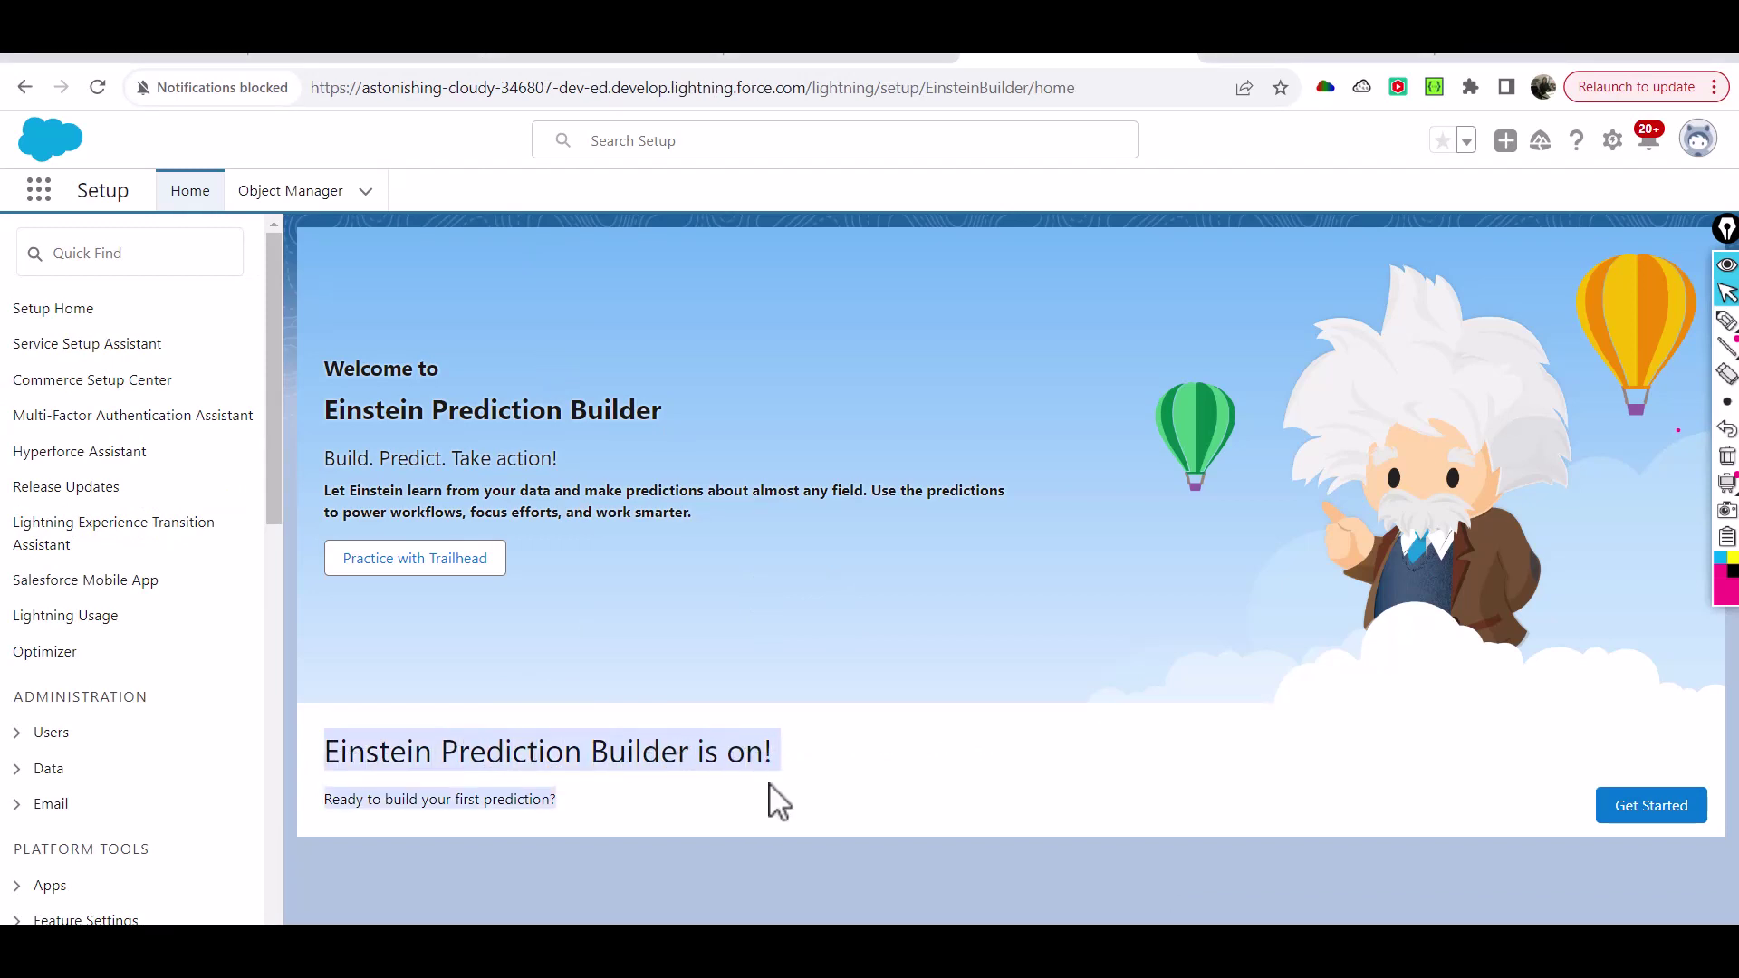